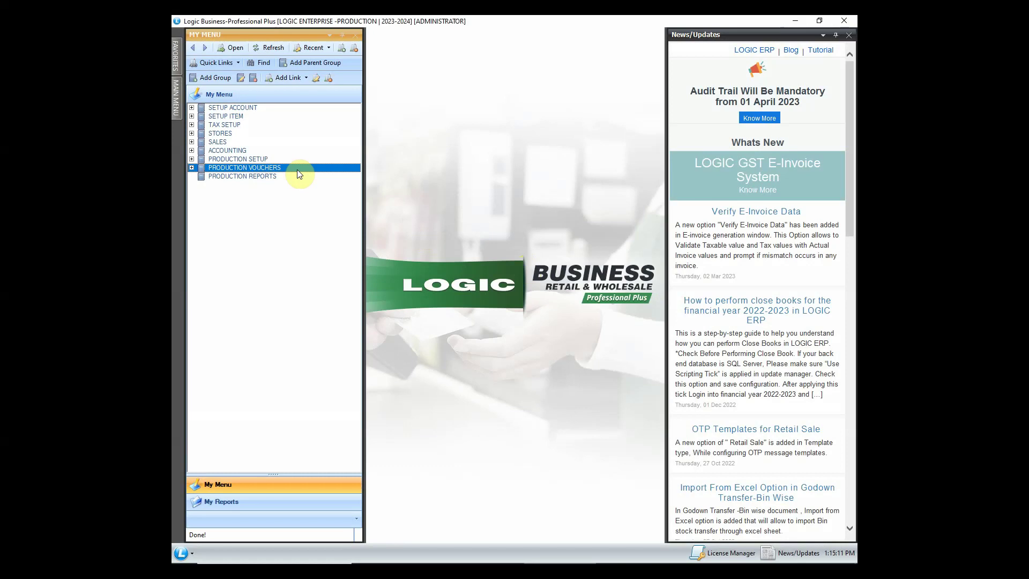
- Open the Job Order voucher from the production vouchers
{"action": "left_click", "coordinate": [191, 167]}
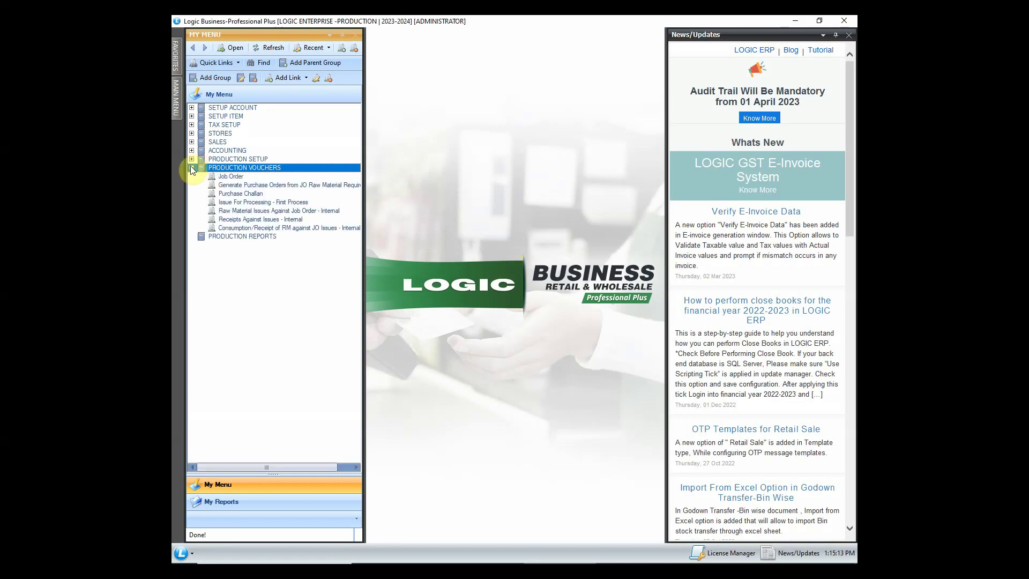
{"action": "left_click", "coordinate": [262, 177]}
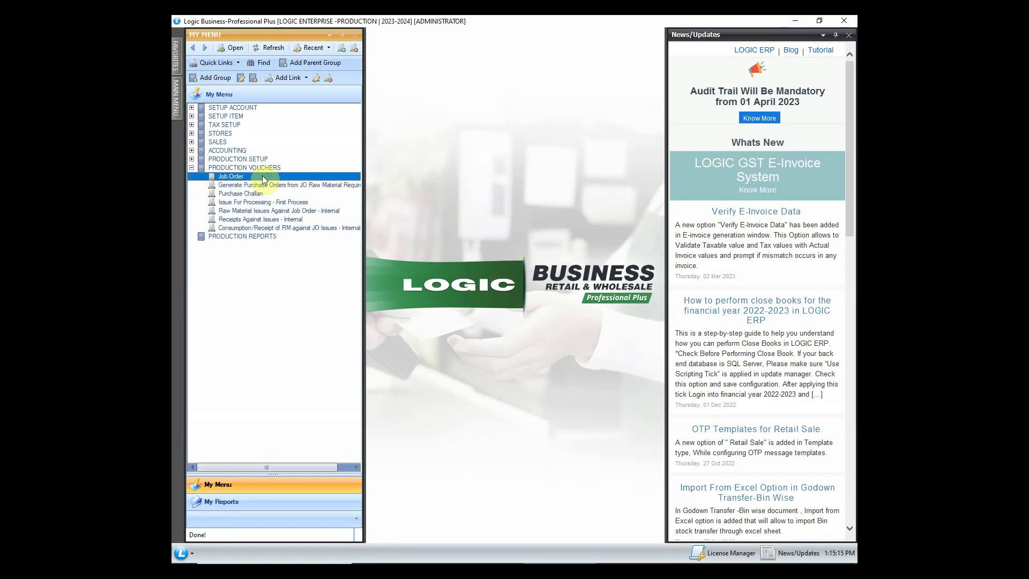
{"action": "double_click", "coordinate": [262, 177]}
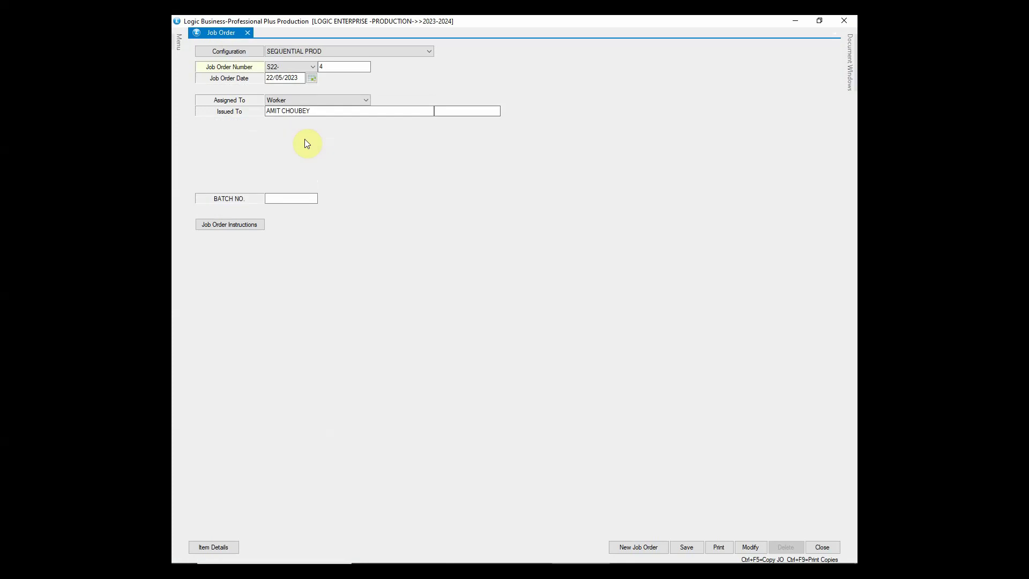
- Set the job order's batch number to 12345
{"action": "left_click", "coordinate": [302, 100]}
{"action": "left_click", "coordinate": [302, 100]}
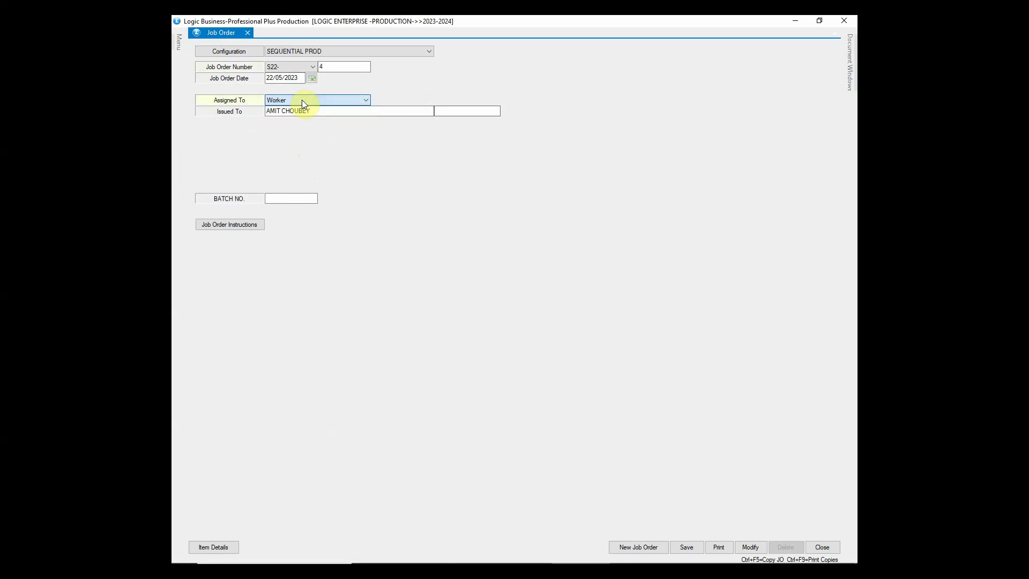
{"action": "left_click", "coordinate": [323, 110]}
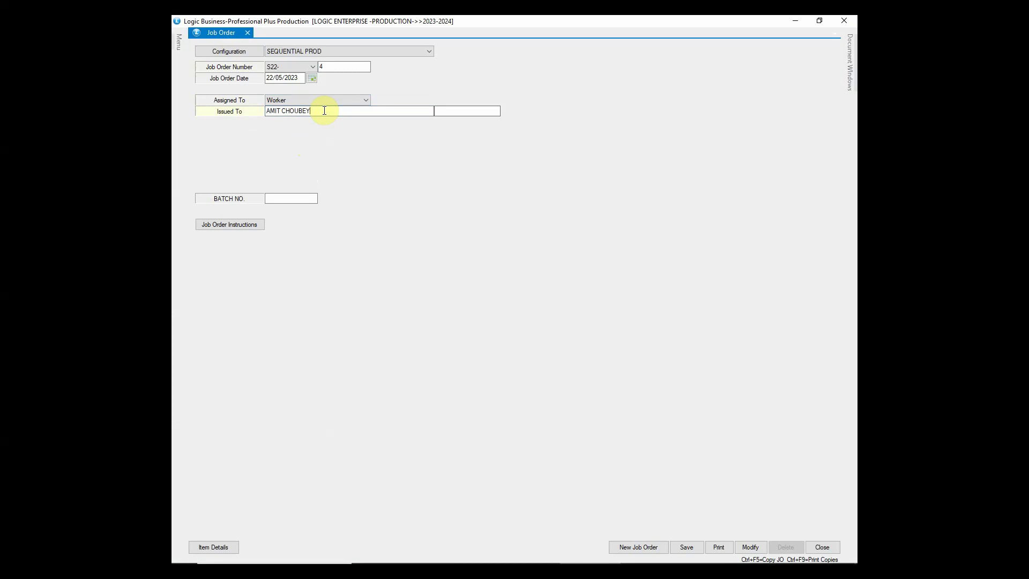
{"action": "left_click_drag", "start_coordinate": [324, 111], "coordinate": [243, 113]}
{"action": "left_click", "coordinate": [301, 198]}
{"action": "type", "text": "12345"}
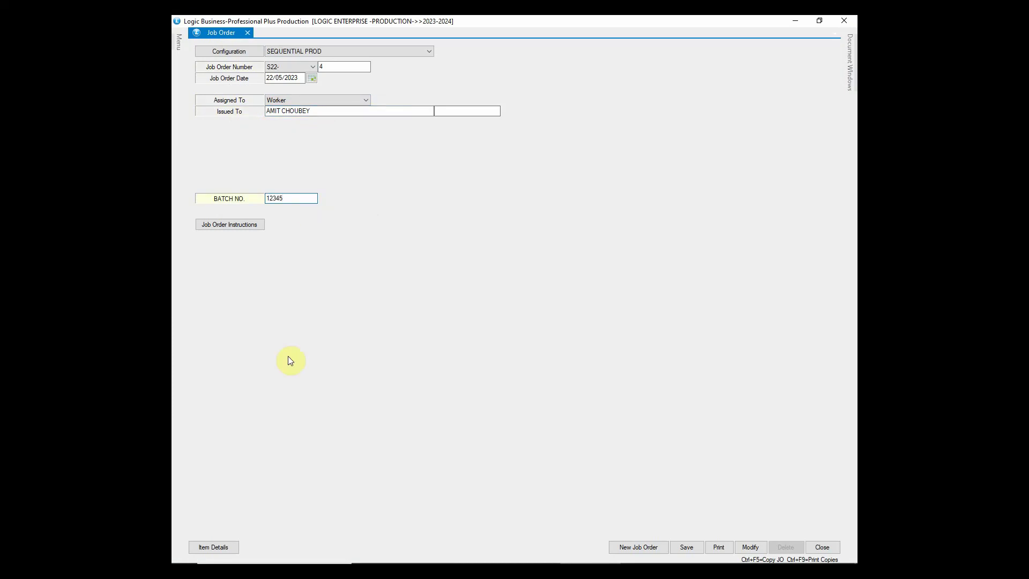
- Add the item KRUTIKA PLAIN D MAROON - FG ITEM in size 30 with quantity 10 to the job order's item details
{"action": "left_click", "coordinate": [212, 546]}
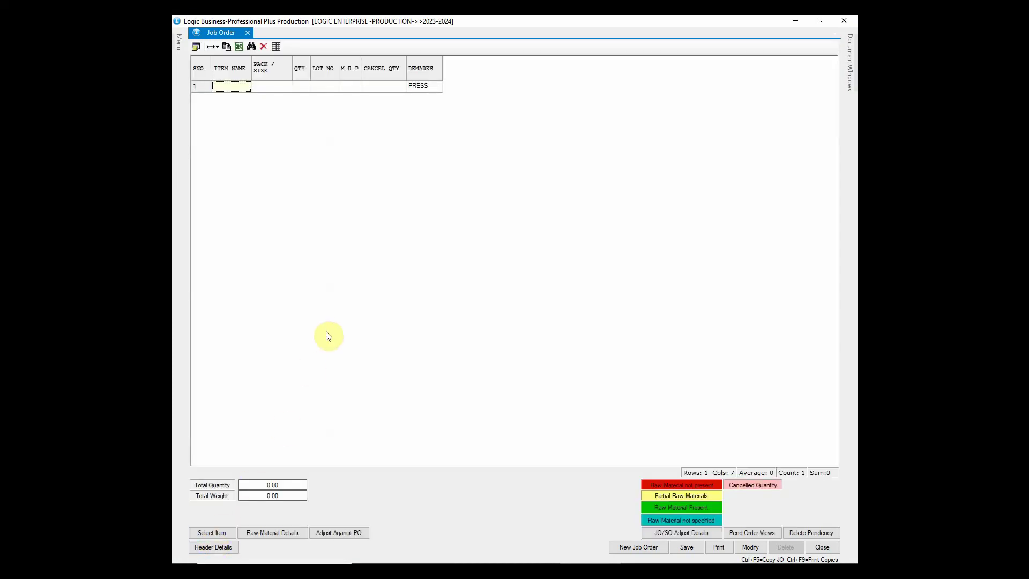
{"action": "left_click", "coordinate": [236, 87]}
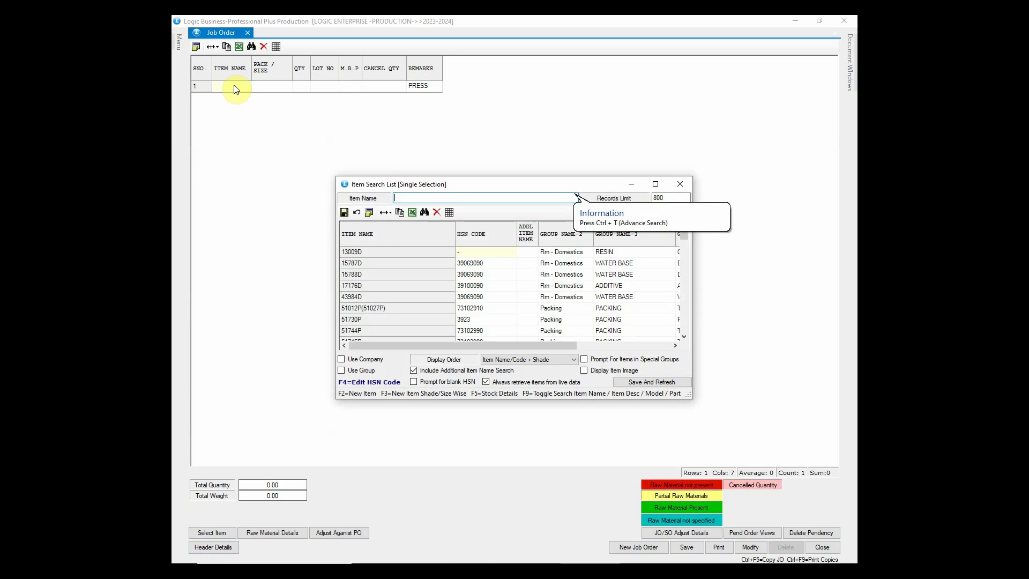
{"action": "type", "text": "KRUTI"}
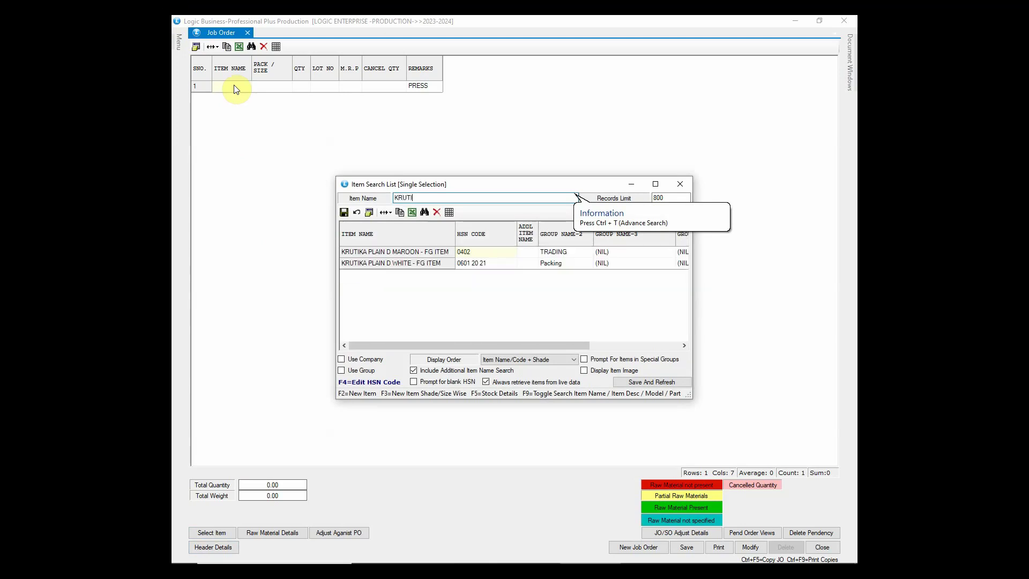
{"action": "left_click", "coordinate": [401, 251]}
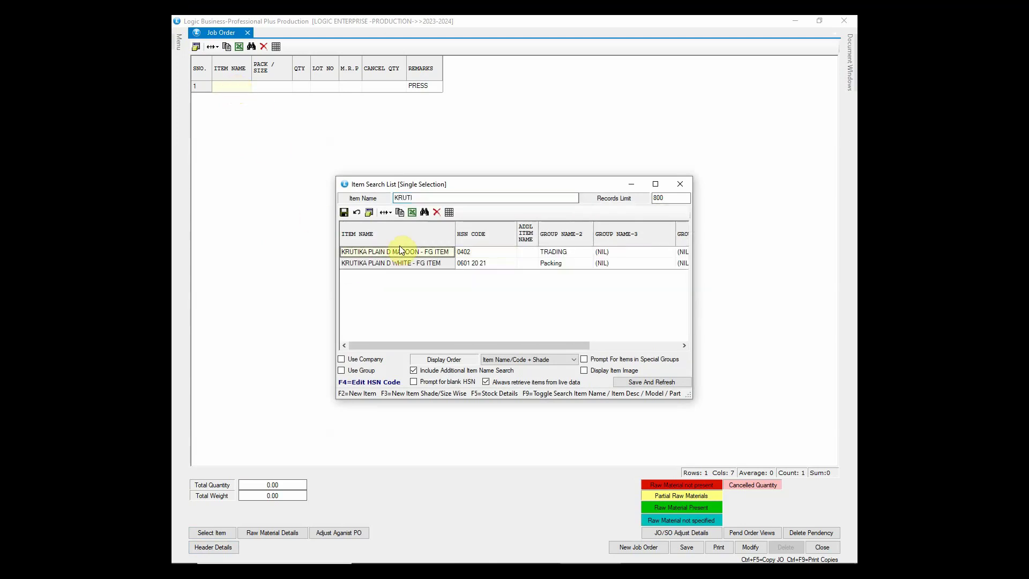
{"action": "double_click", "coordinate": [401, 251]}
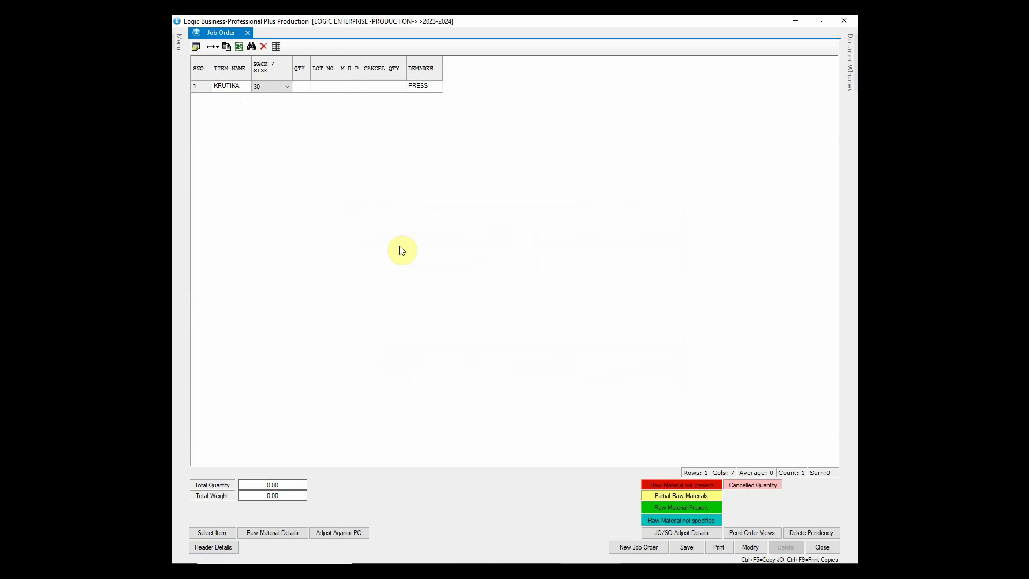
{"action": "key", "text": "Return"}
{"action": "type", "text": "10"}
{"action": "key", "text": "Return"}
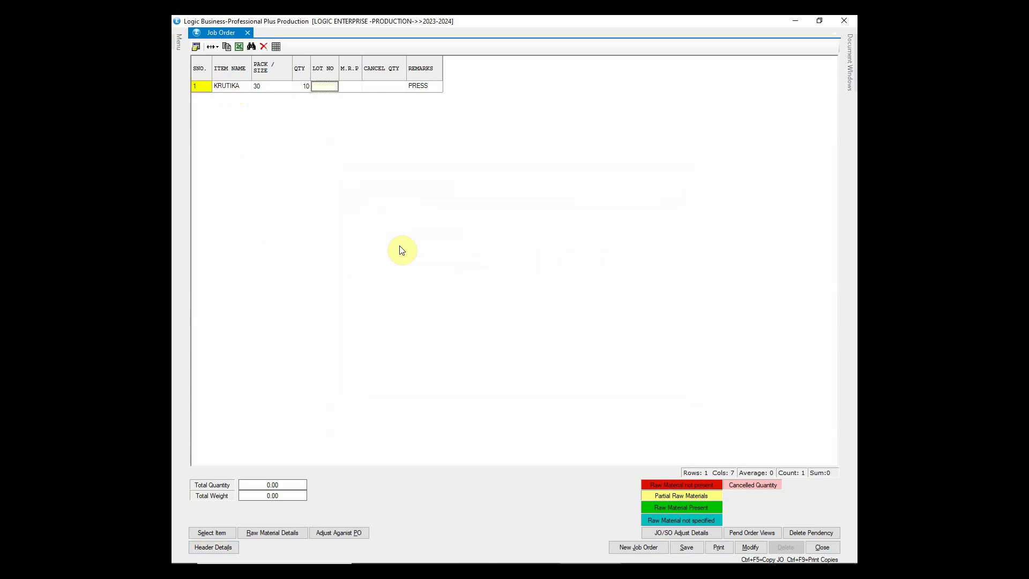
- Add further rows of the same item in sizes 32, 34, 36, 38, 40 and 42 with quantity 10 each
{"action": "key", "text": "Return"}
{"action": "key", "text": "Return"}
{"action": "key", "text": "Return"}
{"action": "key", "text": "Return"}
{"action": "key", "text": "Return"}
{"action": "key", "text": "Return"}
{"action": "key", "text": "Return"}
{"action": "key", "text": "Return"}
{"action": "key", "text": "Return"}
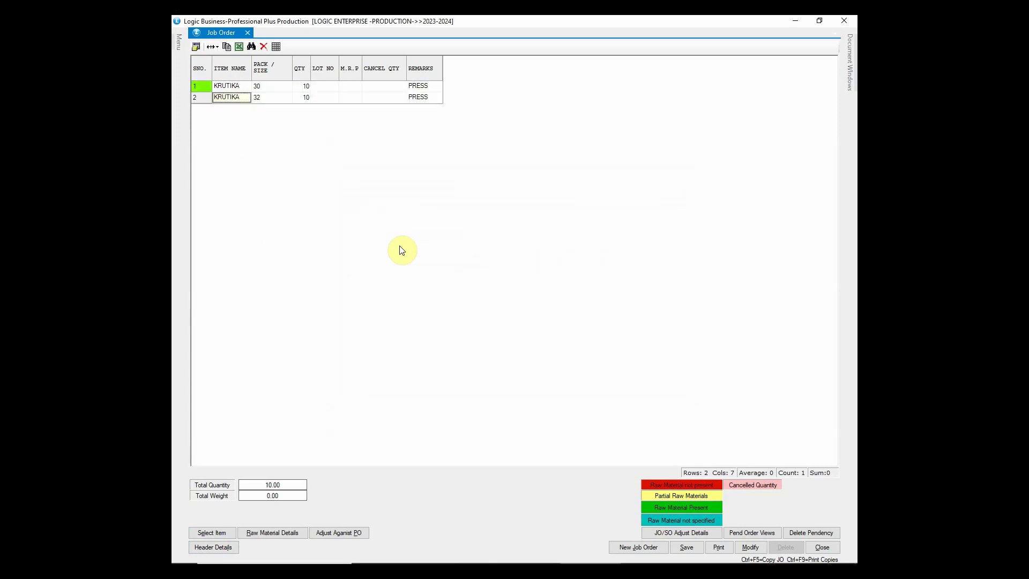
{"action": "key", "text": "Return"}
{"action": "key", "text": "Return"}
{"action": "key", "text": "Return"}
{"action": "key", "text": "Return"}
{"action": "key", "text": "Return"}
{"action": "key", "text": "Return"}
{"action": "key", "text": "Return"}
{"action": "key", "text": "Return"}
{"action": "key", "text": "Return"}
{"action": "key", "text": "Return"}
{"action": "key", "text": "Return"}
{"action": "key", "text": "Return"}
{"action": "key", "text": "Return"}
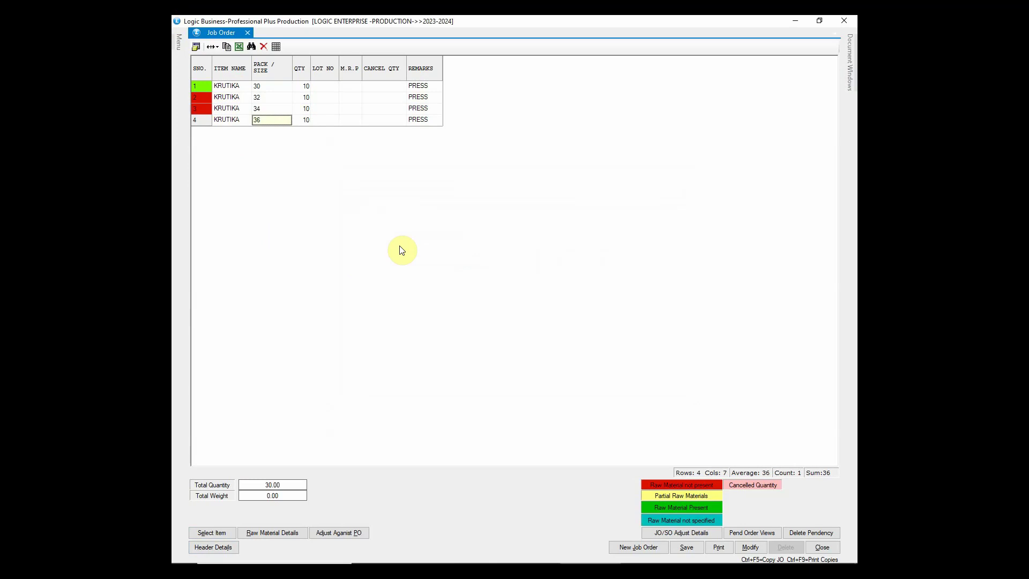
{"action": "key", "text": "Return"}
{"action": "key", "text": "Return"}
{"action": "key", "text": "Return"}
{"action": "key", "text": "Return"}
{"action": "key", "text": "Return"}
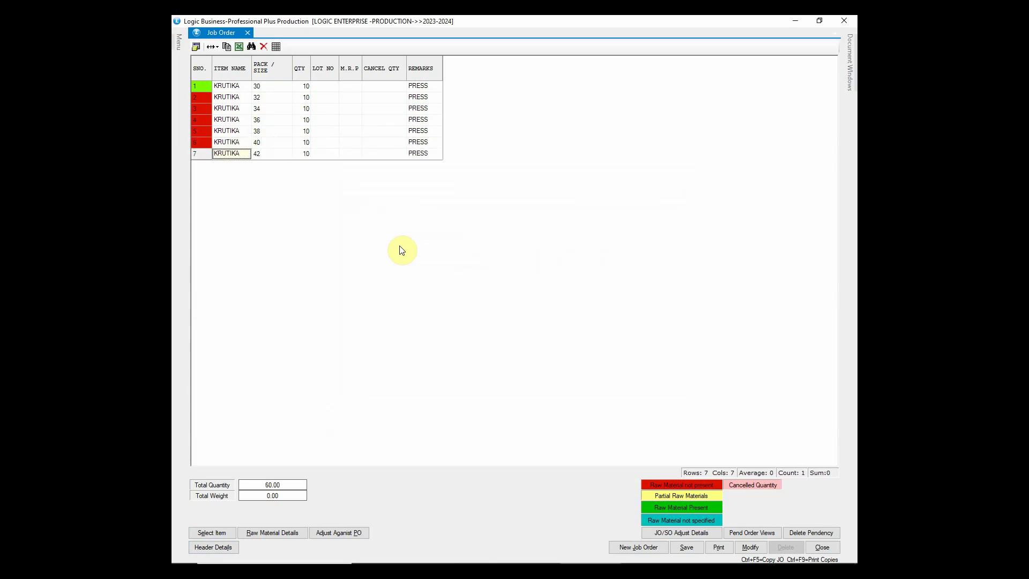
- In the job order's raw material details, load the BOM expenses from the master and save them
{"action": "left_click", "coordinate": [283, 534]}
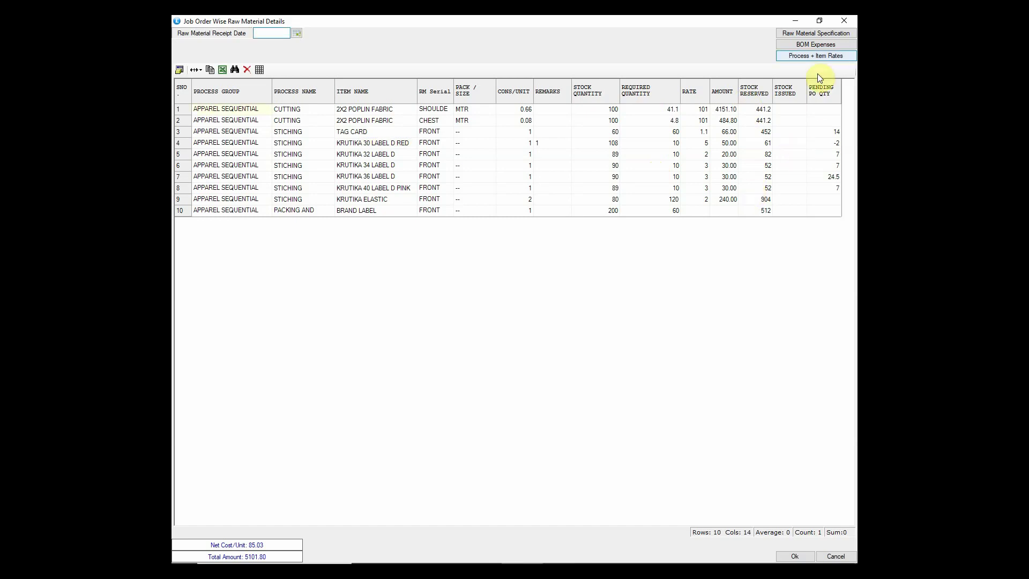
{"action": "left_click", "coordinate": [813, 43]}
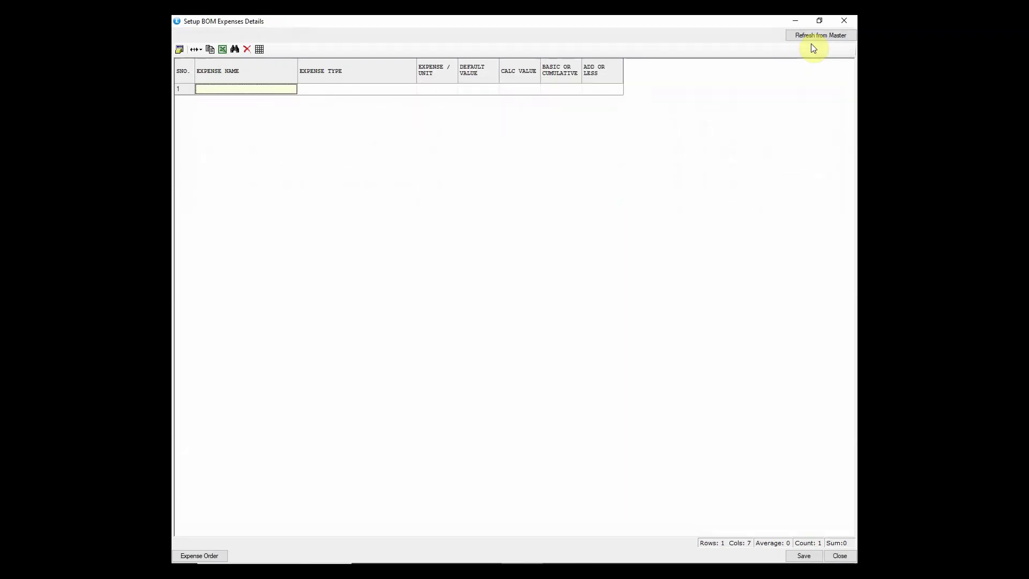
{"action": "left_click", "coordinate": [800, 36]}
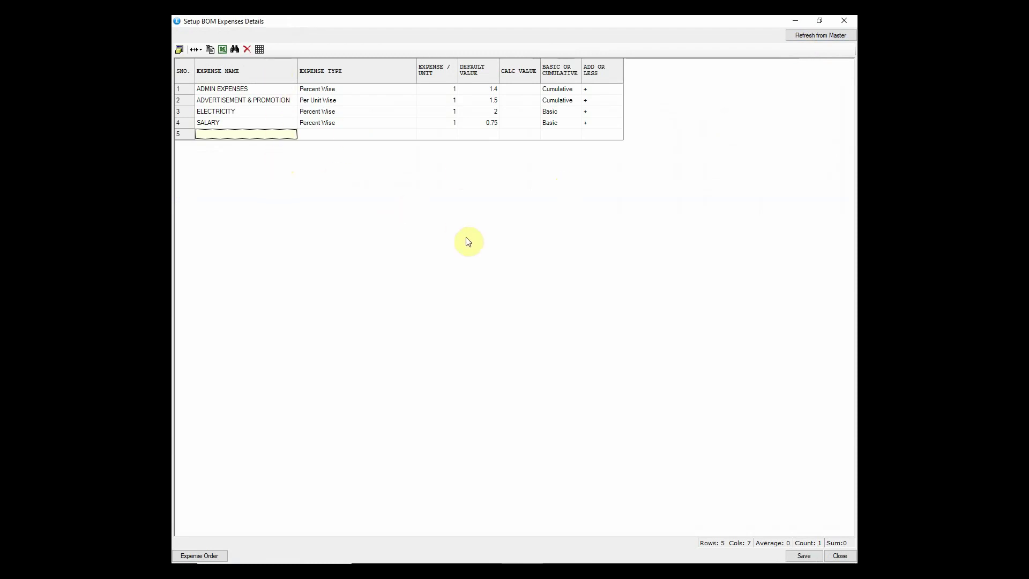
{"action": "left_click", "coordinate": [799, 556]}
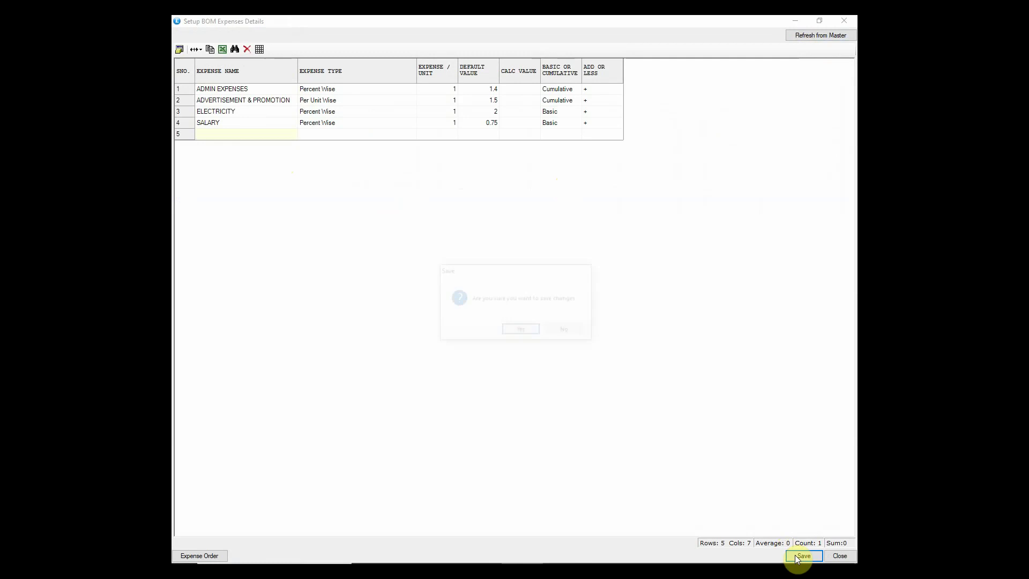
{"action": "left_click", "coordinate": [521, 331]}
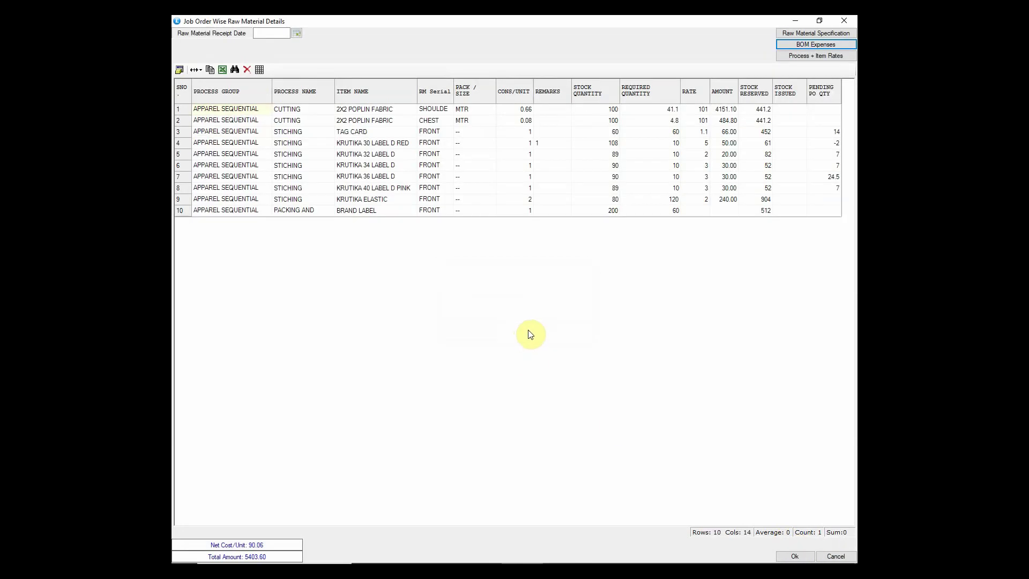
- Limit the process-wise item rates to the CUTTING process of APPAREL SEQUENTIAL PROCESS and save them
{"action": "left_click", "coordinate": [809, 57]}
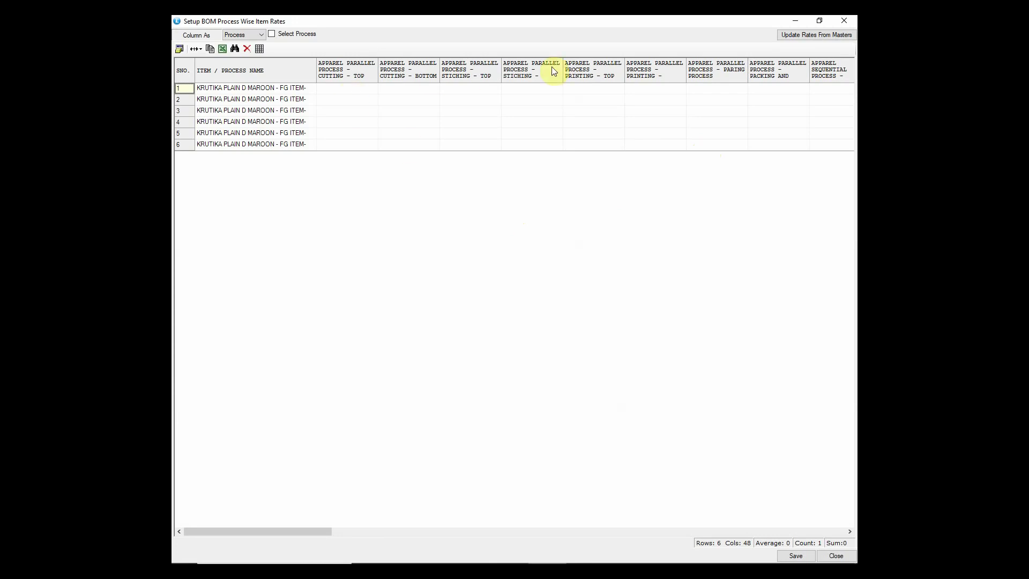
{"action": "left_click", "coordinate": [283, 33]}
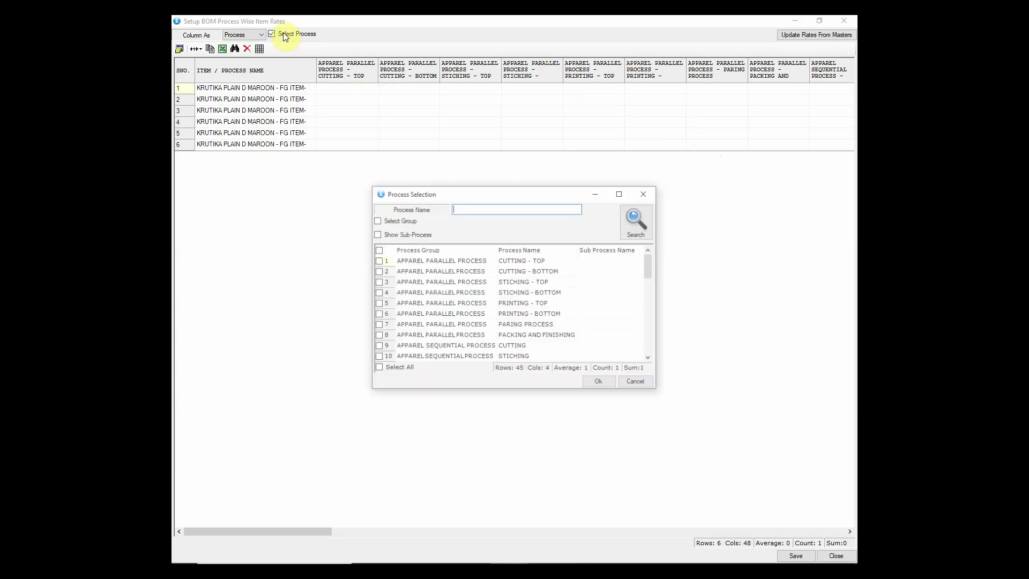
{"action": "mouse_move", "coordinate": [650, 264]}
{"action": "left_mouse_down"}
{"action": "mouse_move", "coordinate": [649, 296]}
{"action": "mouse_move", "coordinate": [648, 271]}
{"action": "left_mouse_up"}
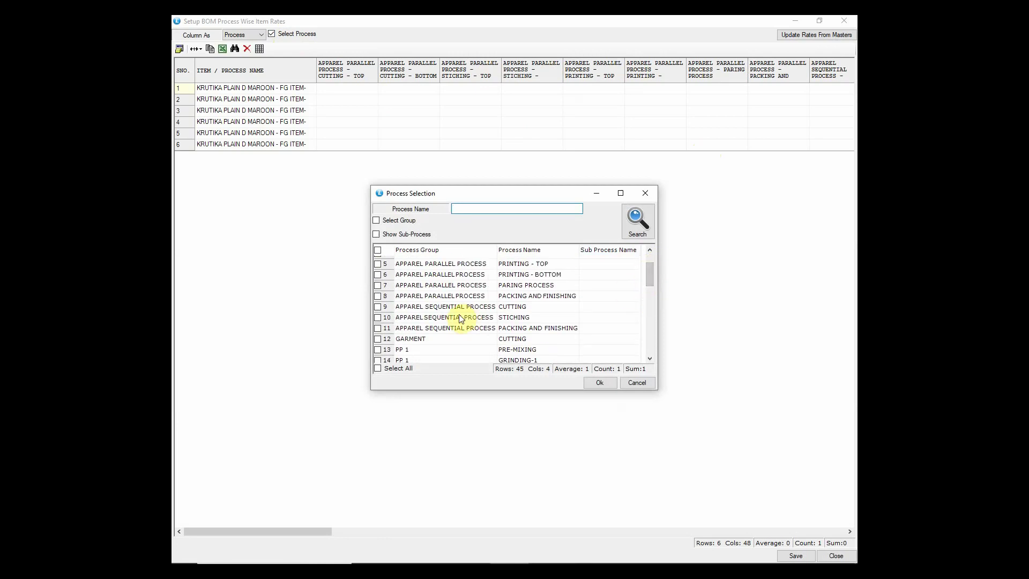
{"action": "left_click", "coordinate": [442, 309]}
{"action": "left_click", "coordinate": [378, 306]}
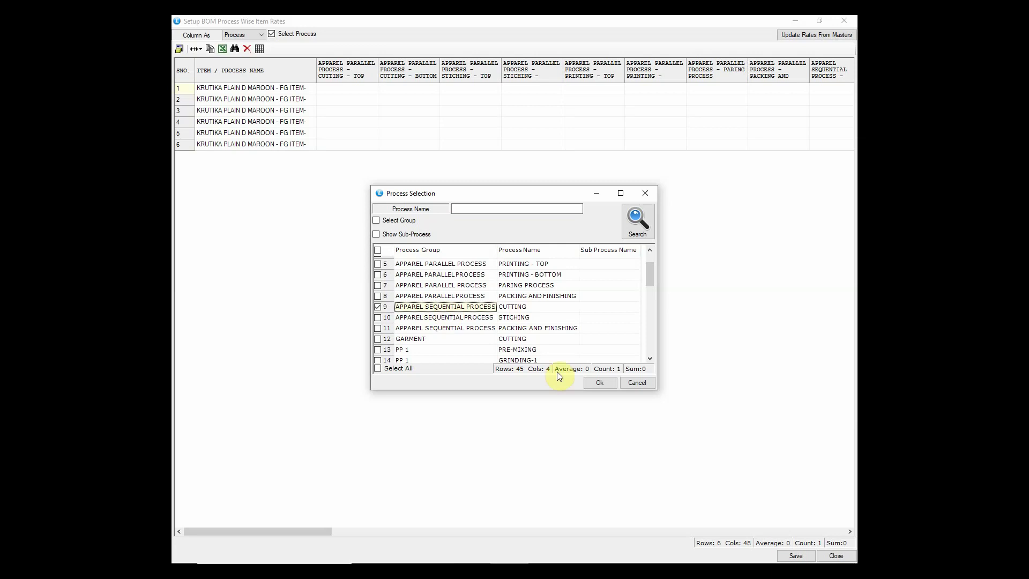
{"action": "left_click", "coordinate": [600, 382]}
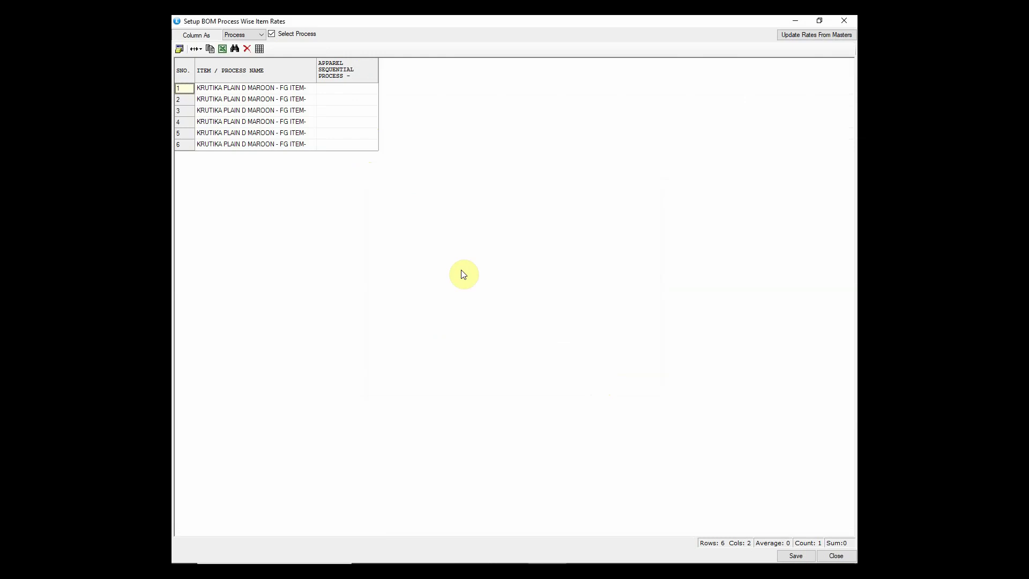
{"action": "left_click", "coordinate": [795, 556]}
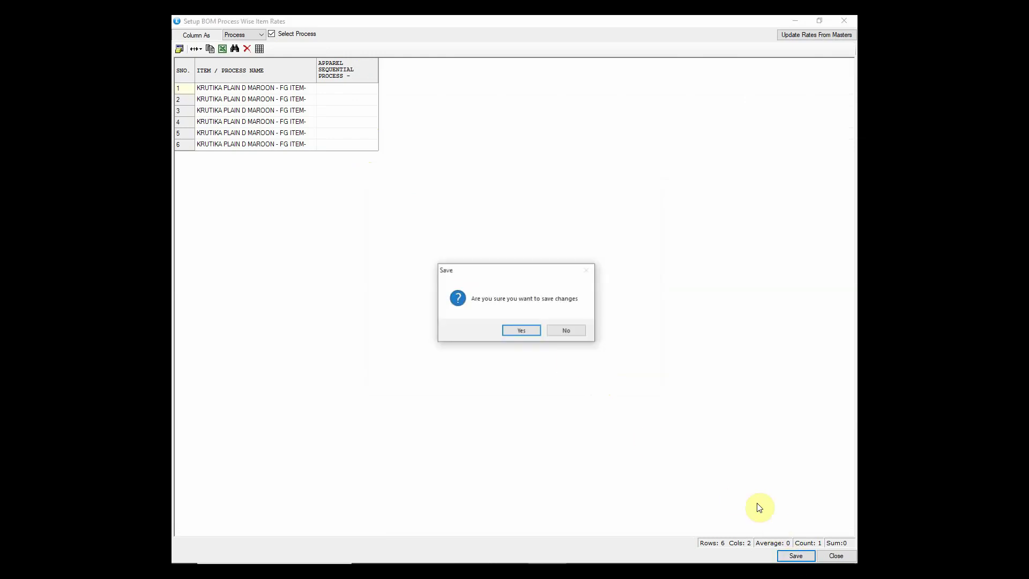
{"action": "left_click", "coordinate": [524, 330]}
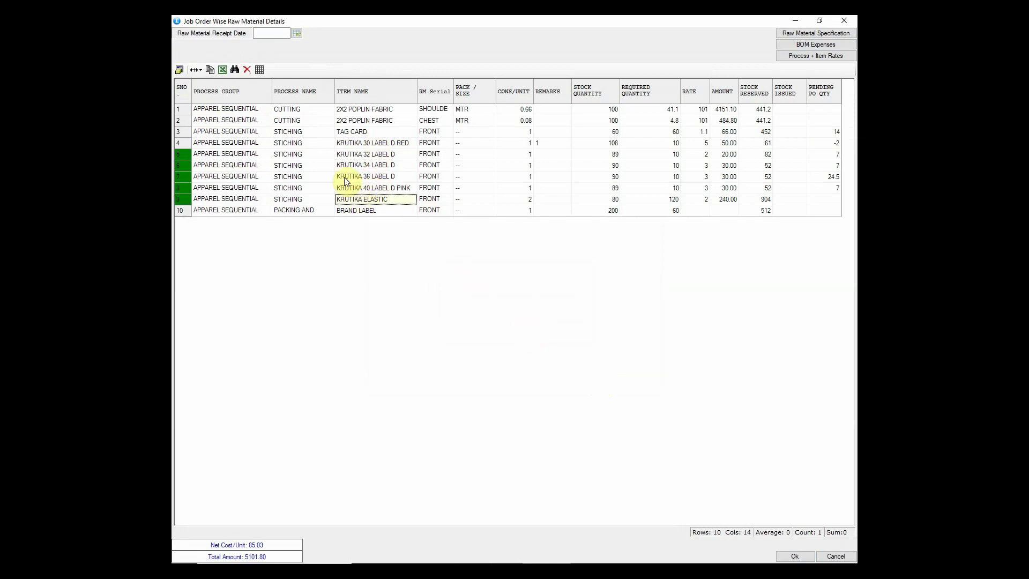
- Accept the raw material details, save the job order and close the voucher window
{"action": "left_click", "coordinate": [794, 556]}
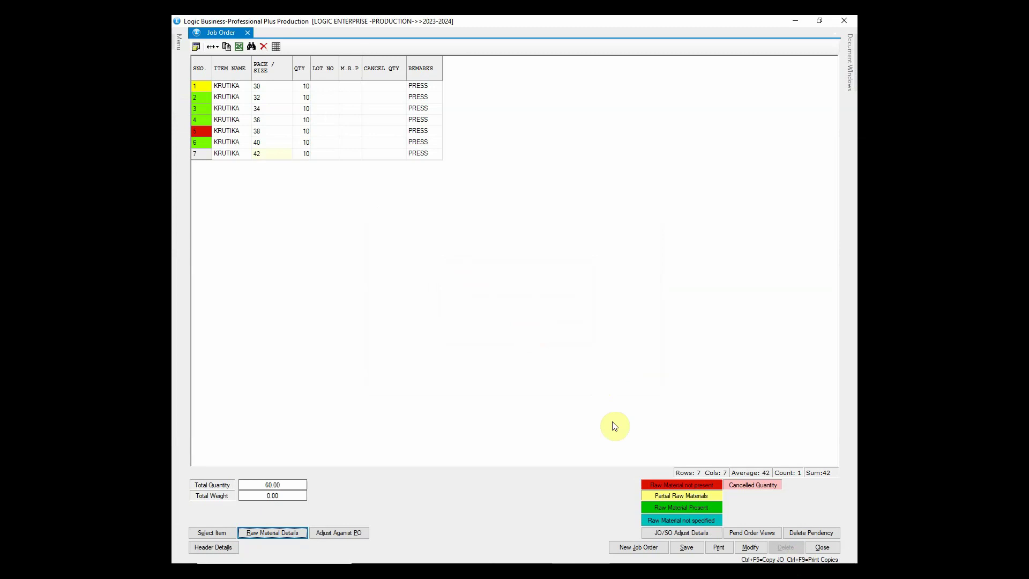
{"action": "left_click", "coordinate": [686, 548]}
{"action": "left_click", "coordinate": [485, 331]}
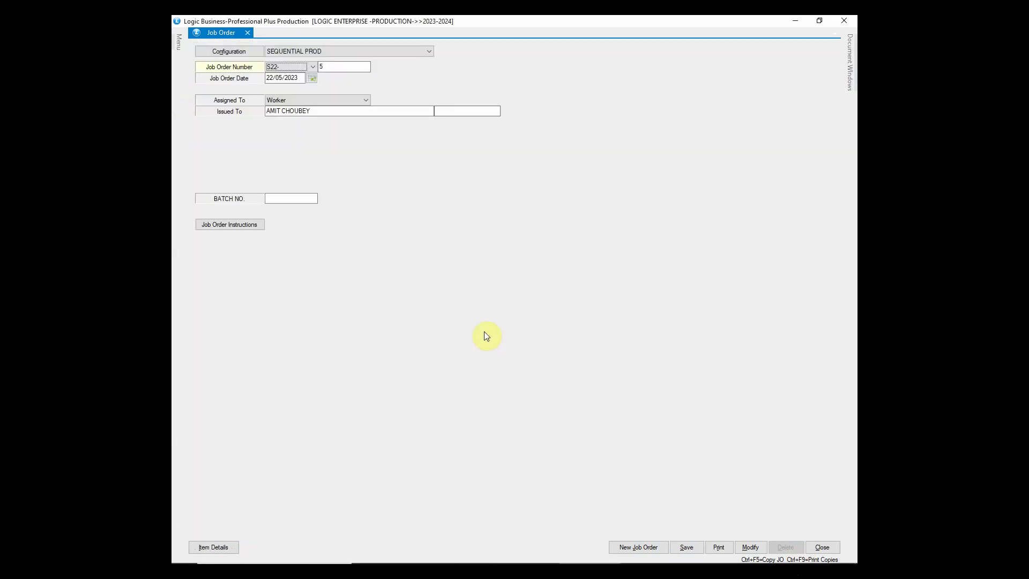
{"action": "left_click", "coordinate": [850, 22]}
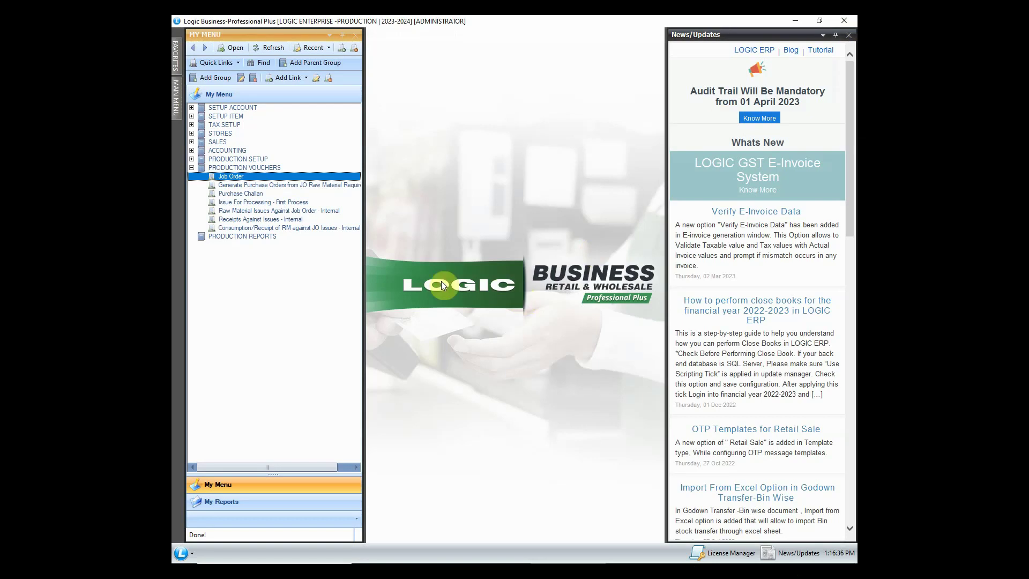
- Open Generate Purchase Orders from JO Raw Material Requirement and load the raw materials of the last listed KRUTIKA PLAIN D job order dated 22/05/2023
{"action": "left_click", "coordinate": [259, 186]}
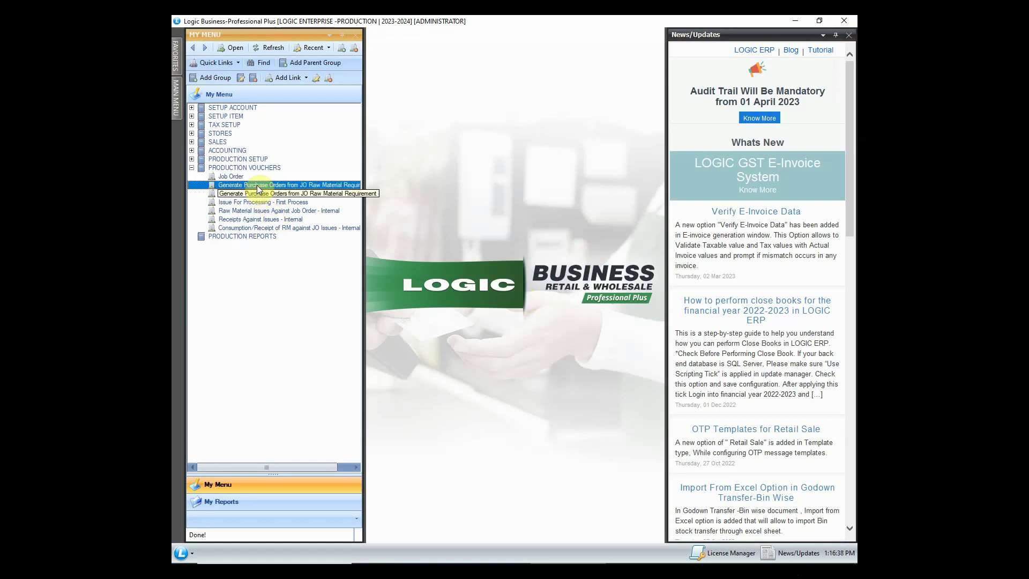
{"action": "double_click", "coordinate": [341, 185]}
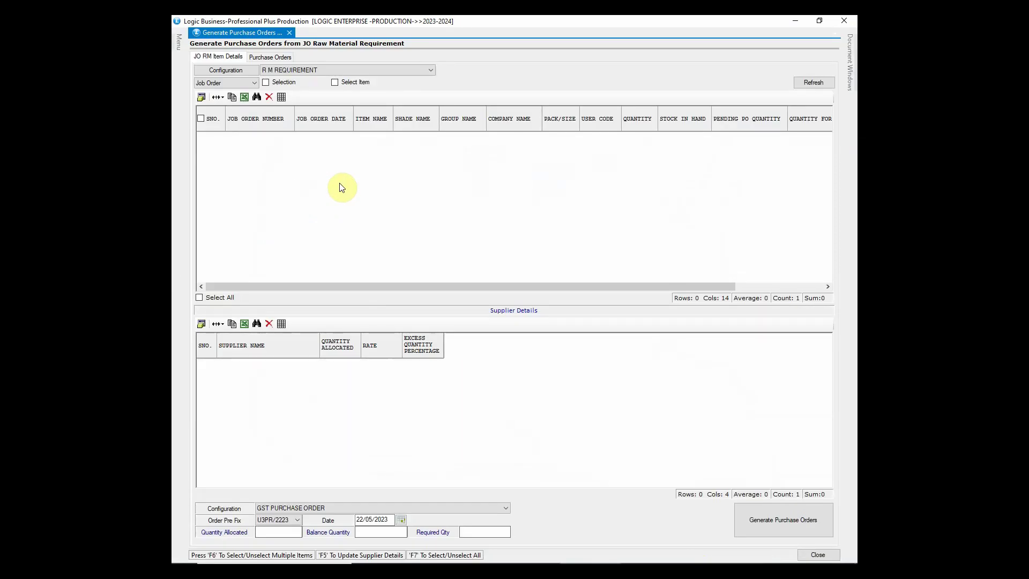
{"action": "left_click", "coordinate": [274, 84]}
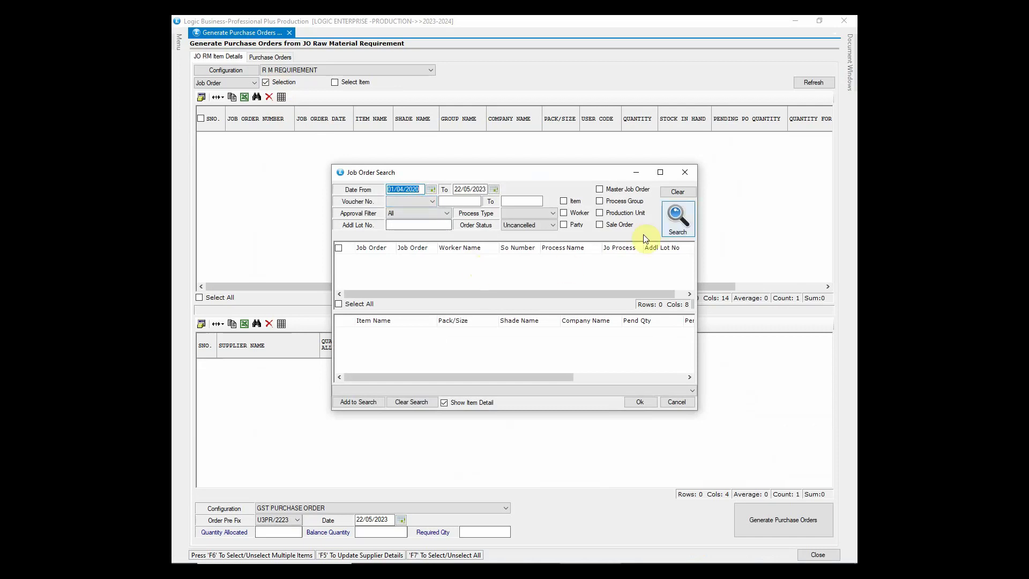
{"action": "left_click", "coordinate": [677, 215]}
{"action": "left_click_drag", "start_coordinate": [688, 255], "coordinate": [691, 274]}
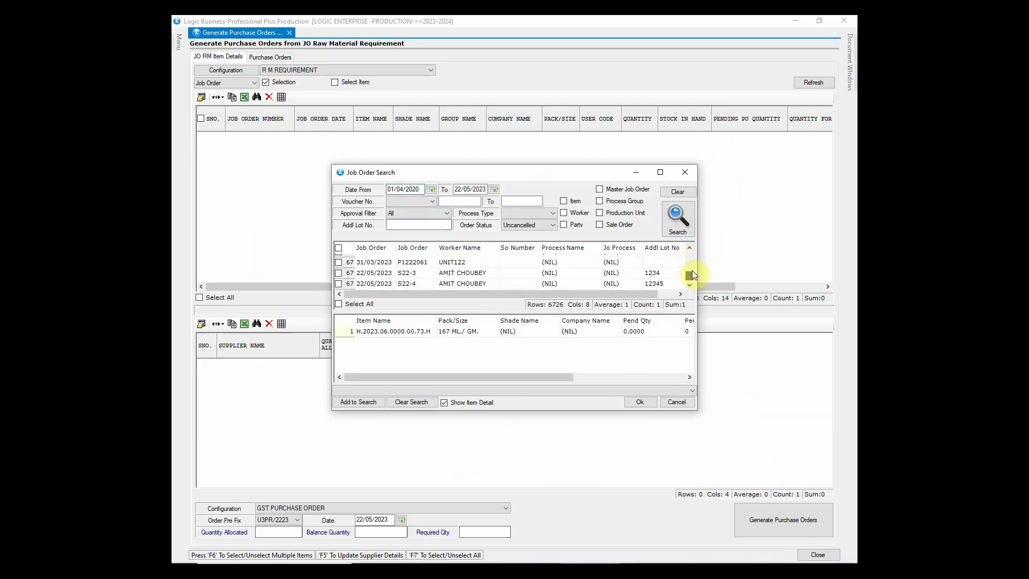
{"action": "left_click", "coordinate": [376, 288]}
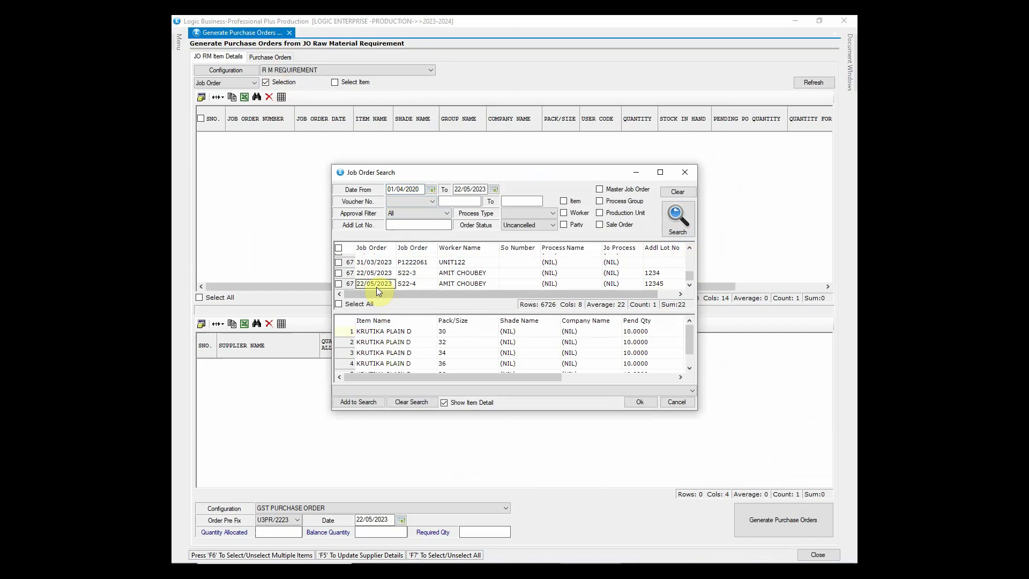
{"action": "left_click", "coordinate": [337, 284]}
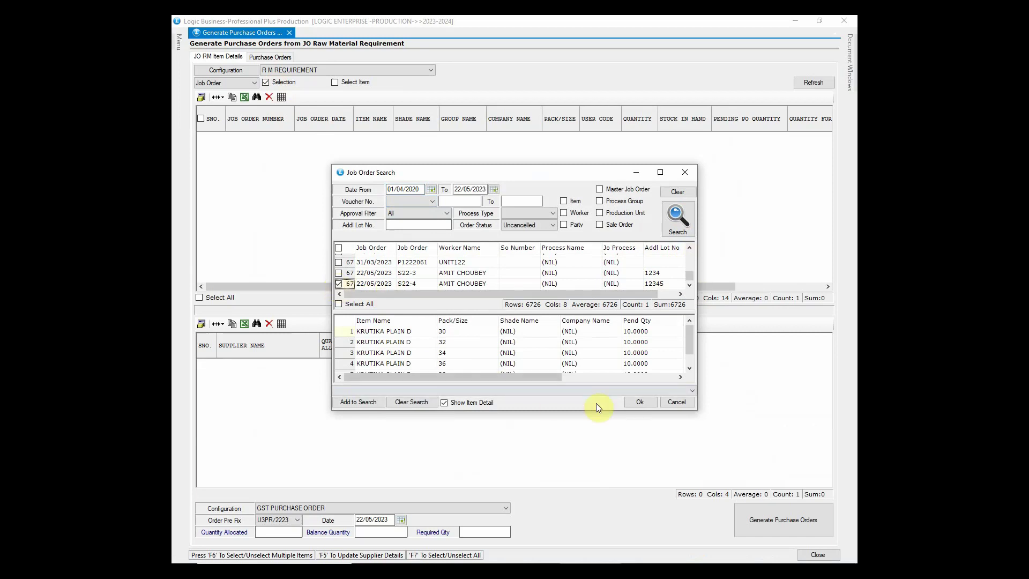
{"action": "left_click", "coordinate": [637, 404]}
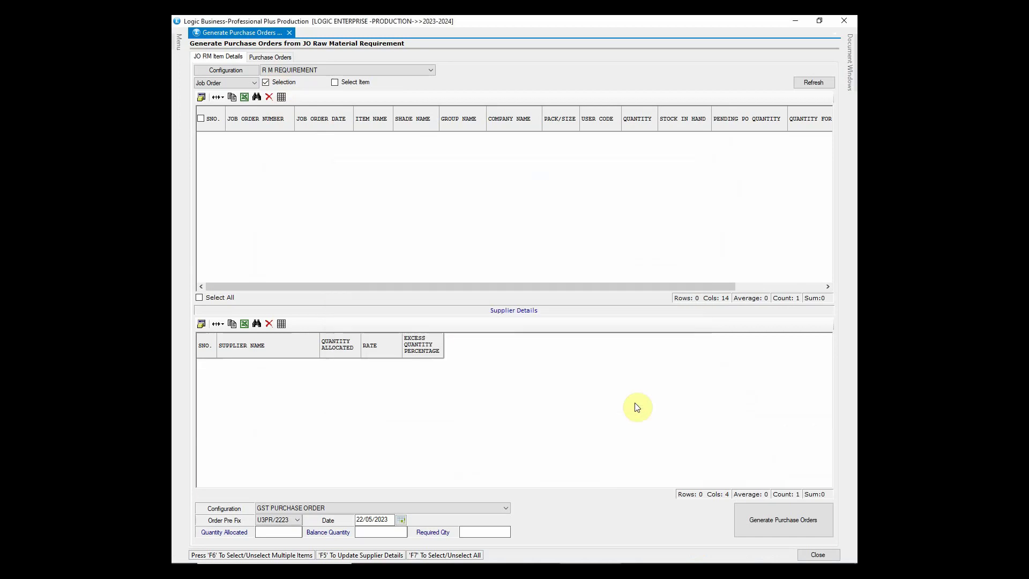
{"action": "left_click", "coordinate": [802, 83]}
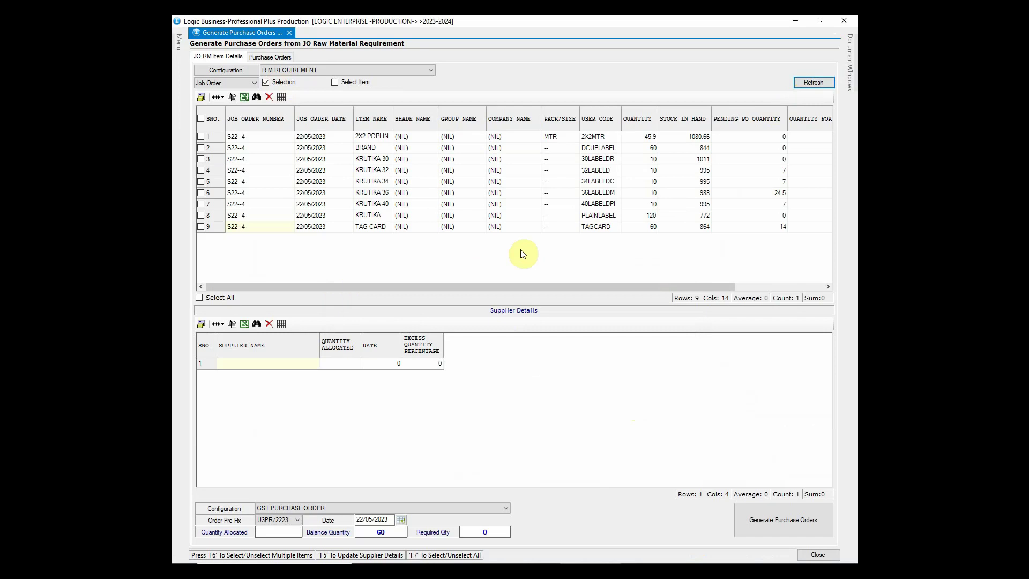
- Mark all nine raw material rows of the job order for purchase order generation
{"action": "left_click", "coordinate": [201, 136]}
{"action": "left_click", "coordinate": [201, 148]}
{"action": "left_click", "coordinate": [202, 158]}
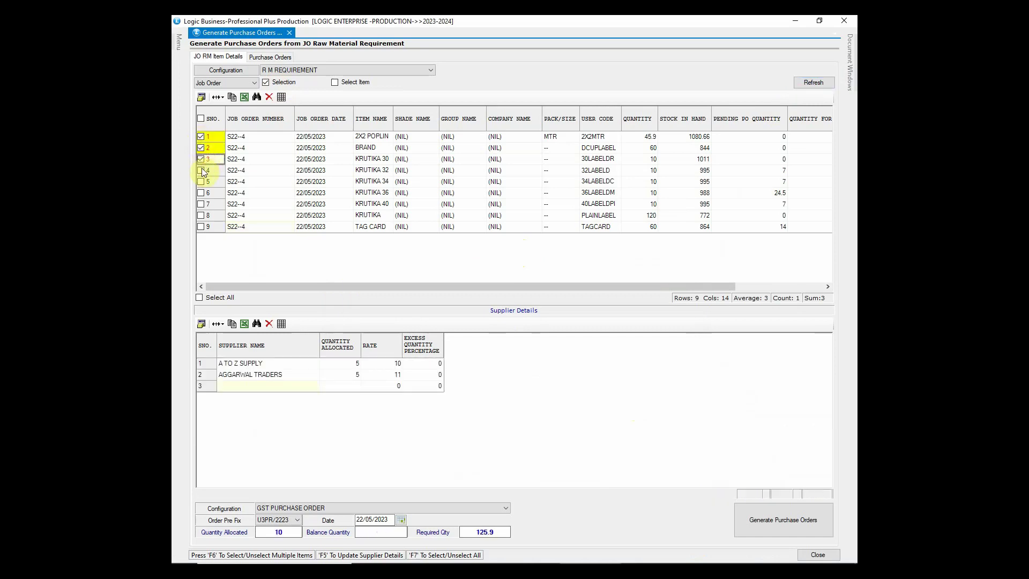
{"action": "left_click", "coordinate": [202, 170]}
{"action": "left_click", "coordinate": [201, 181]}
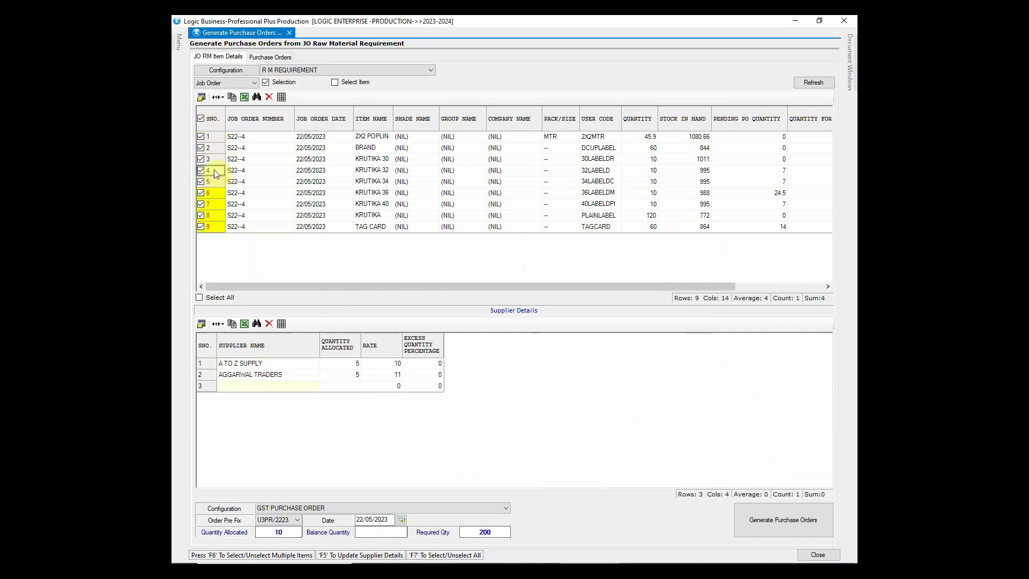
- Check the supplier allocations of the KRUTIKA label rows and generate the purchase orders with the GST PURCHASE ORDER configuration
{"action": "left_click", "coordinate": [215, 137]}
{"action": "left_click", "coordinate": [300, 183]}
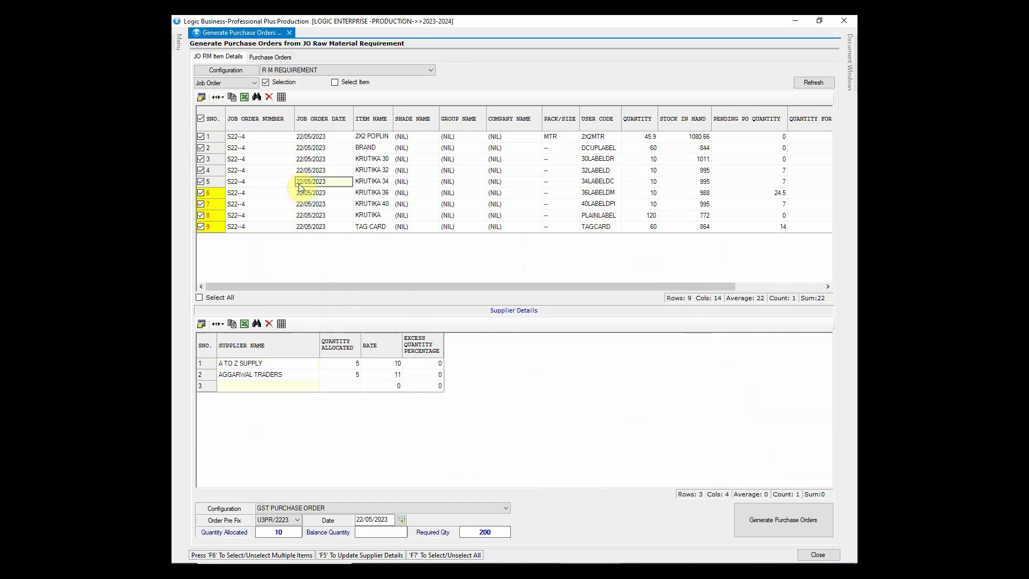
{"action": "left_click", "coordinate": [312, 171]}
{"action": "left_click", "coordinate": [311, 159]}
{"action": "left_click", "coordinate": [253, 375]}
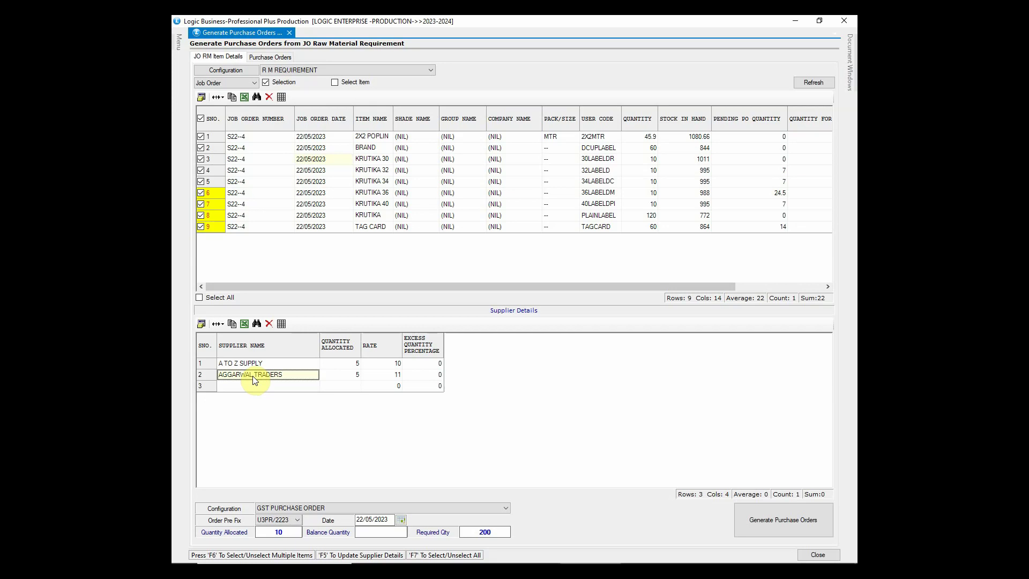
{"action": "left_click", "coordinate": [351, 380]}
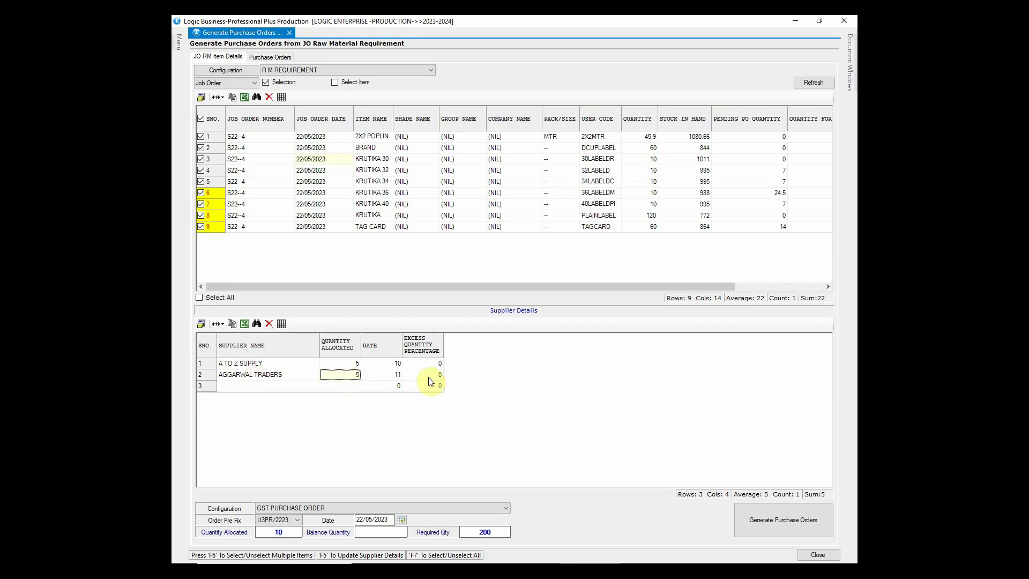
{"action": "left_click", "coordinate": [784, 519]}
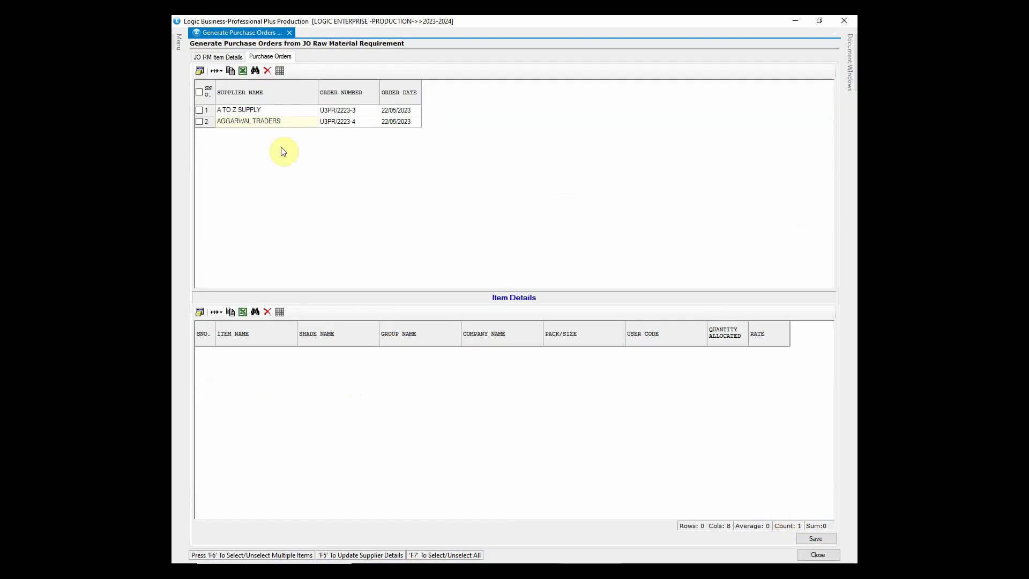
- Select the generated purchase order for AGGARWAL TRADERS, save it and close the purchase order generation window
{"action": "left_click", "coordinate": [259, 120]}
{"action": "left_click", "coordinate": [201, 122]}
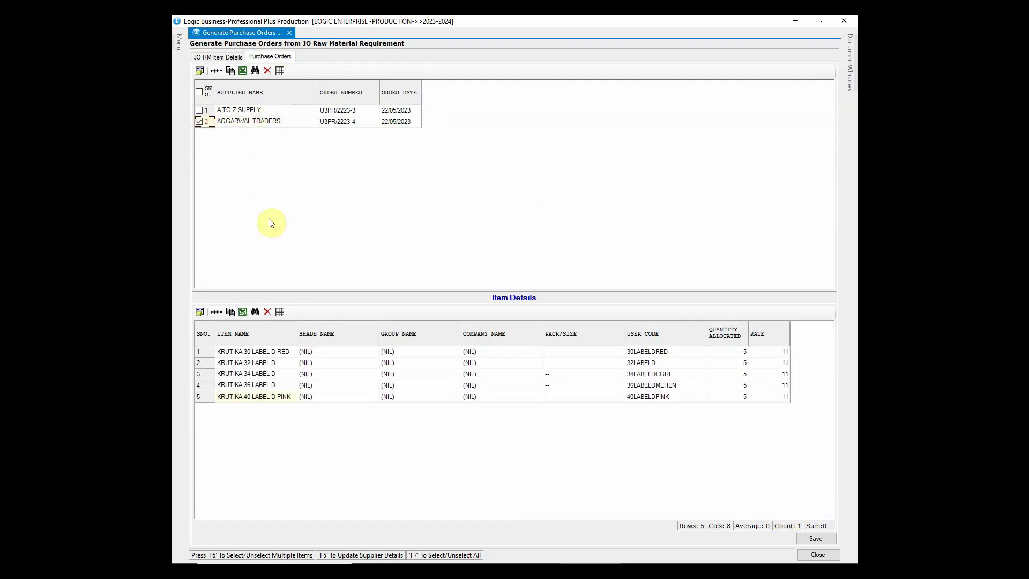
{"action": "left_click", "coordinate": [813, 537]}
{"action": "left_click", "coordinate": [524, 337]}
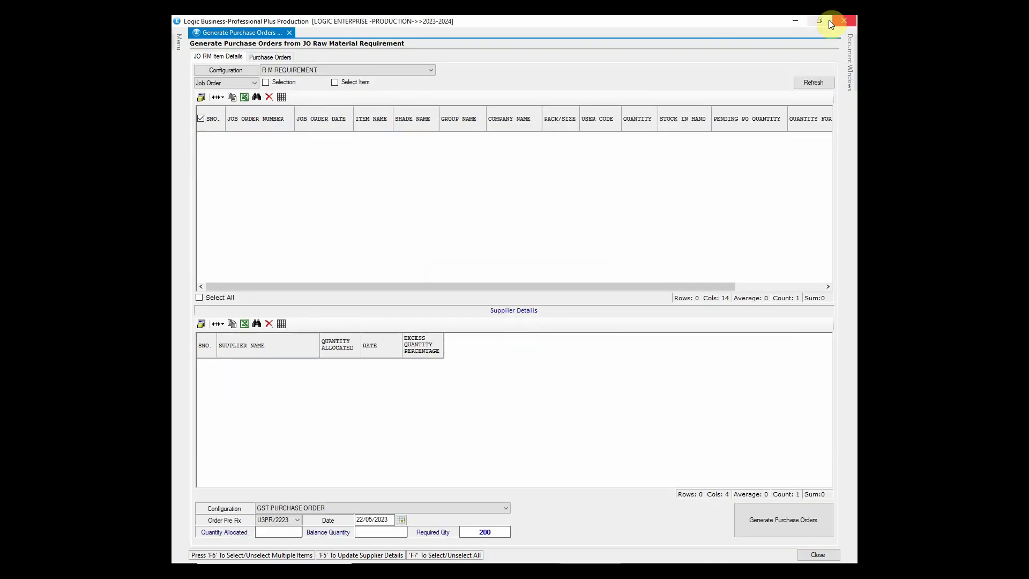
{"action": "left_click", "coordinate": [844, 21]}
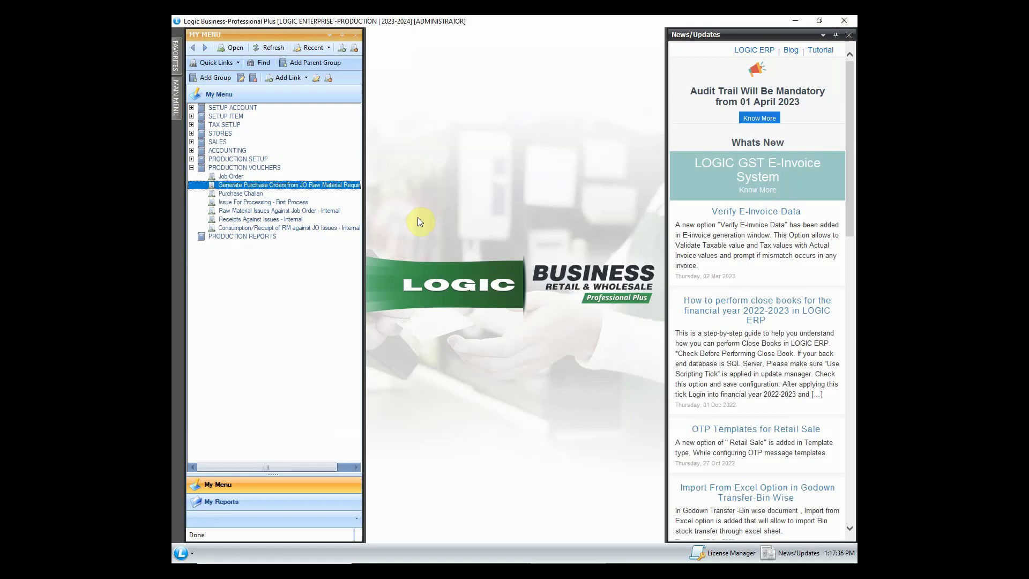
- Open a new Purchase Challan and set its account name to the supplier AGGARWAL TRADERS
{"action": "left_click", "coordinate": [275, 194]}
{"action": "double_click", "coordinate": [285, 193]}
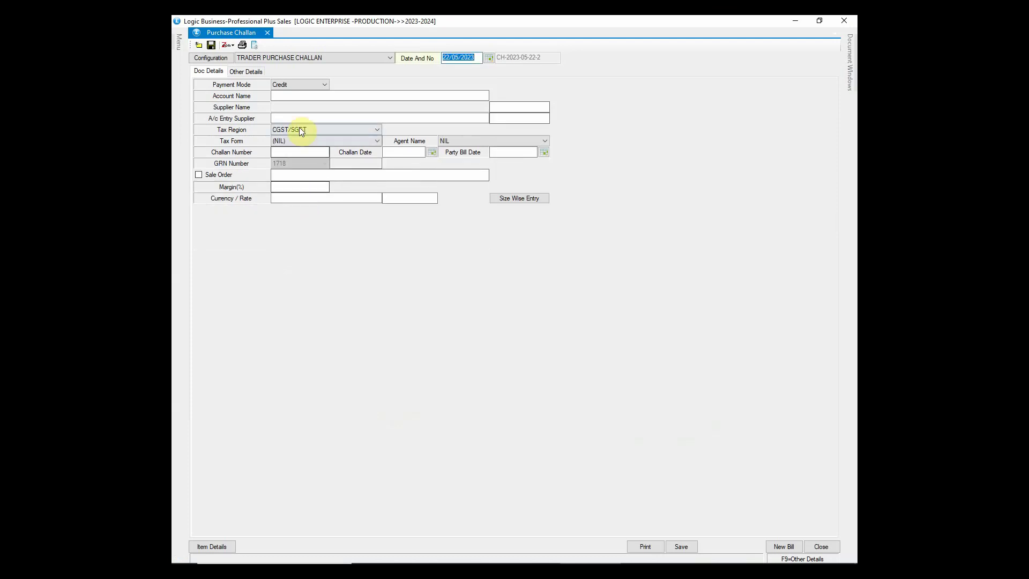
{"action": "left_click", "coordinate": [290, 96]}
{"action": "type", "text": "A"}
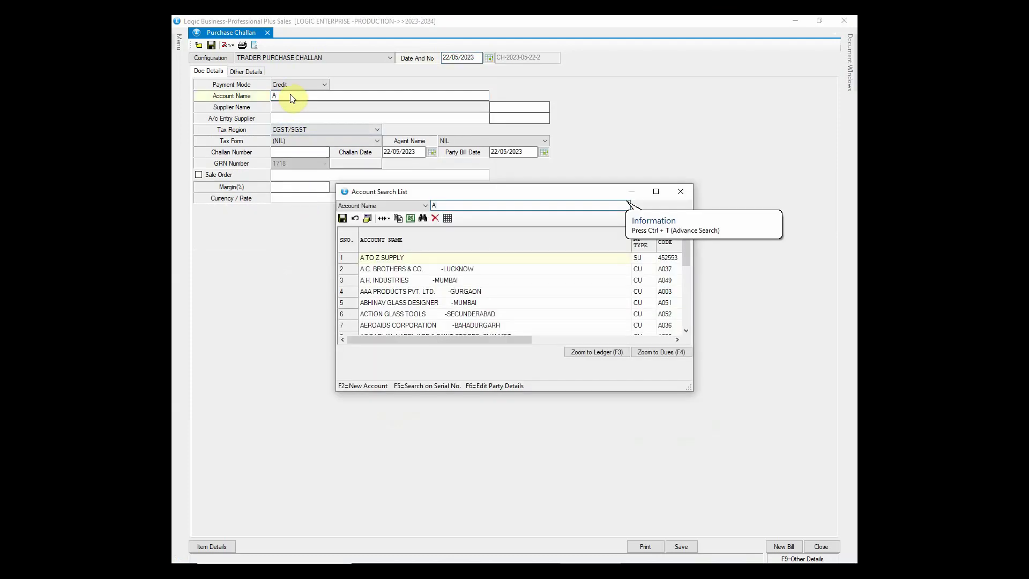
{"action": "type", "text": "GG"}
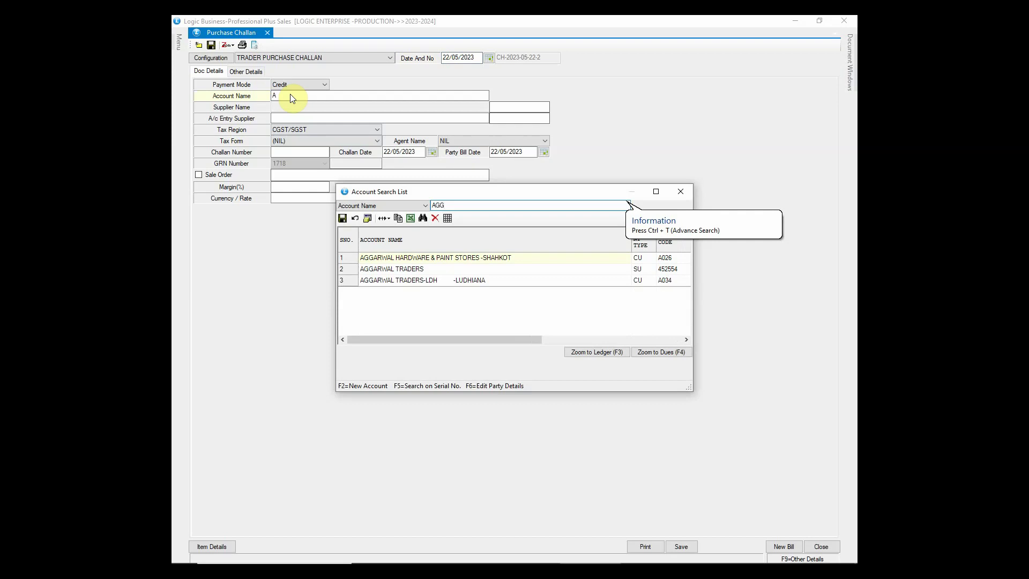
{"action": "left_click", "coordinate": [391, 269]}
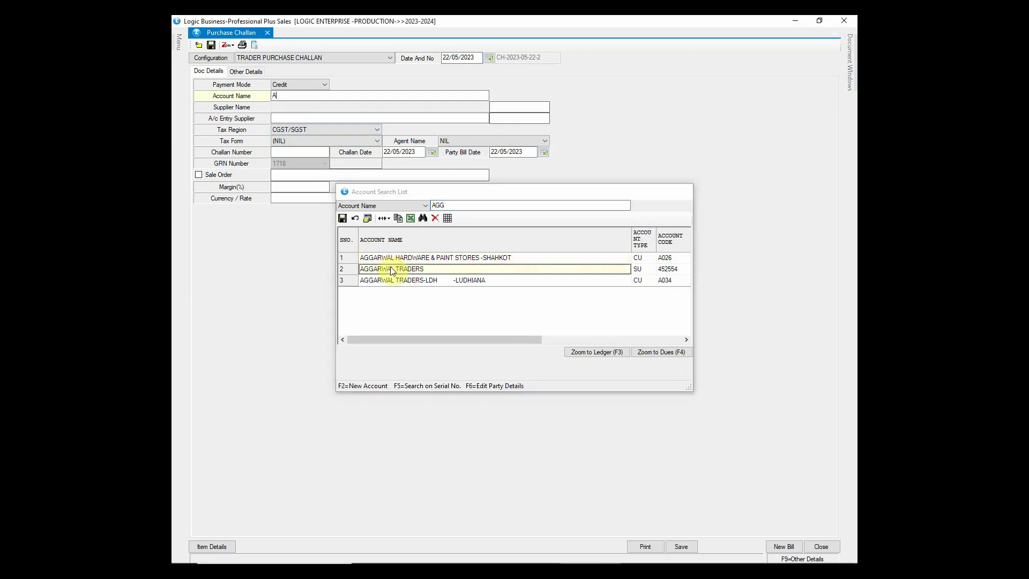
{"action": "key", "text": "Return"}
{"action": "key", "text": "Return"}
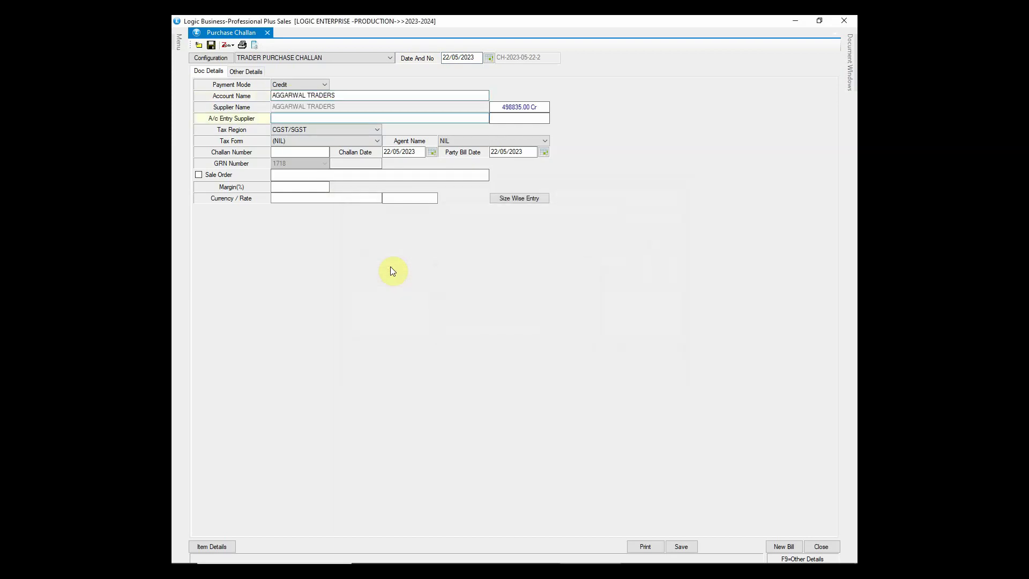
- Retrieve all items of the supplier's pending purchase order dated 22/05/2023 into the challan's item details
{"action": "left_click", "coordinate": [210, 546]}
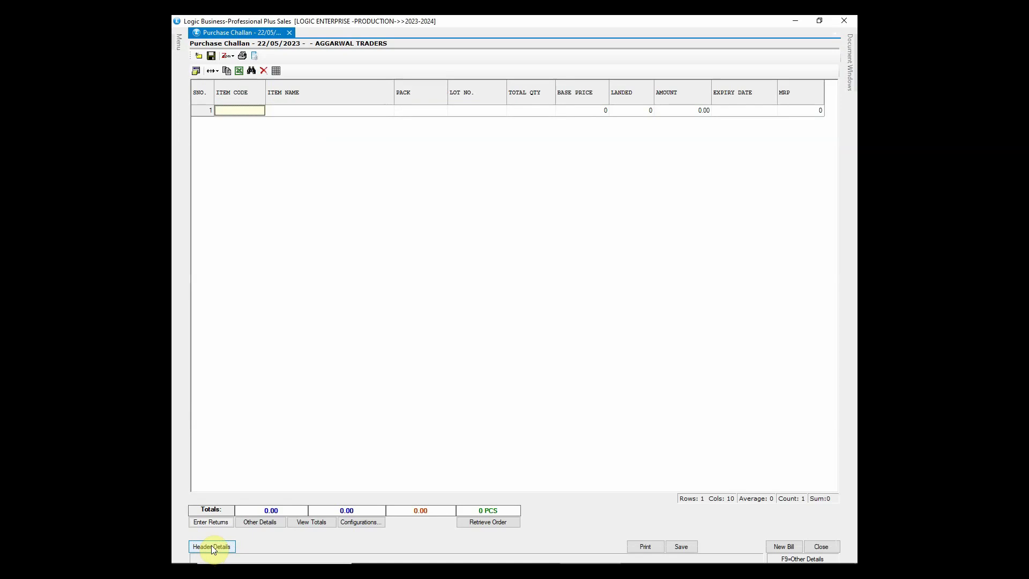
{"action": "left_click", "coordinate": [494, 522]}
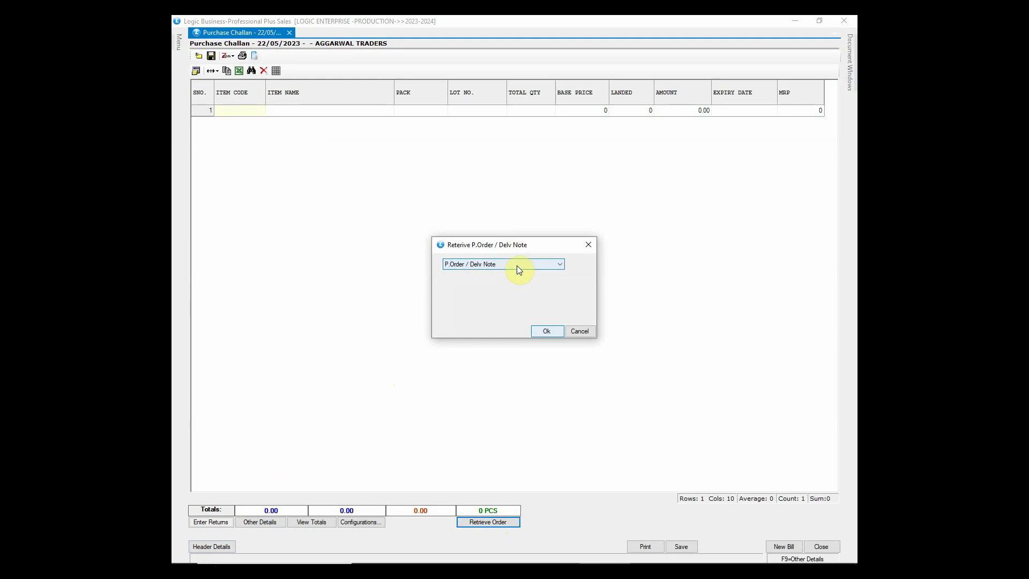
{"action": "left_click", "coordinate": [552, 331]}
{"action": "left_click", "coordinate": [681, 252]}
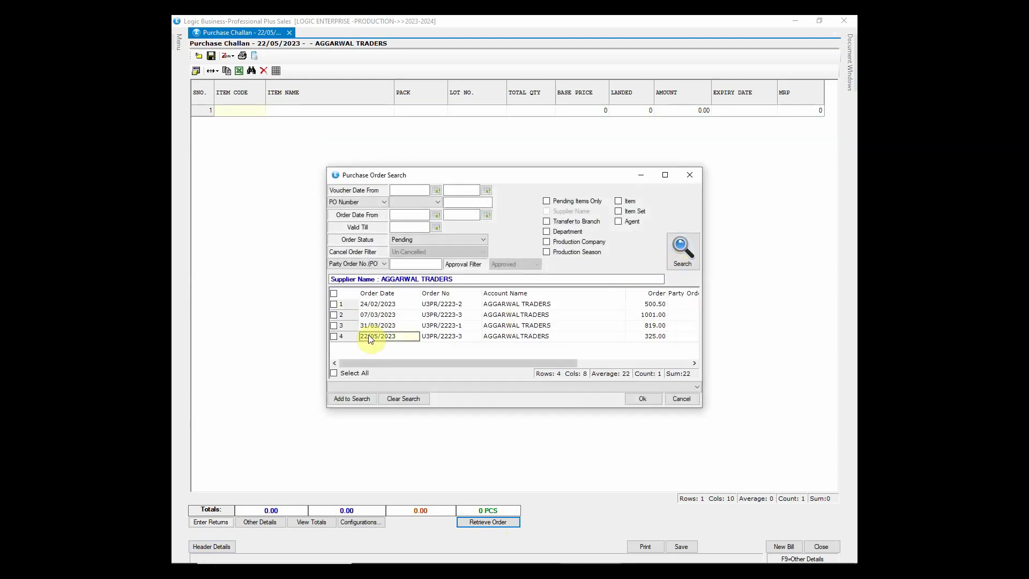
{"action": "left_click", "coordinate": [334, 336]}
{"action": "left_click", "coordinate": [458, 337]}
{"action": "left_click", "coordinate": [516, 337]}
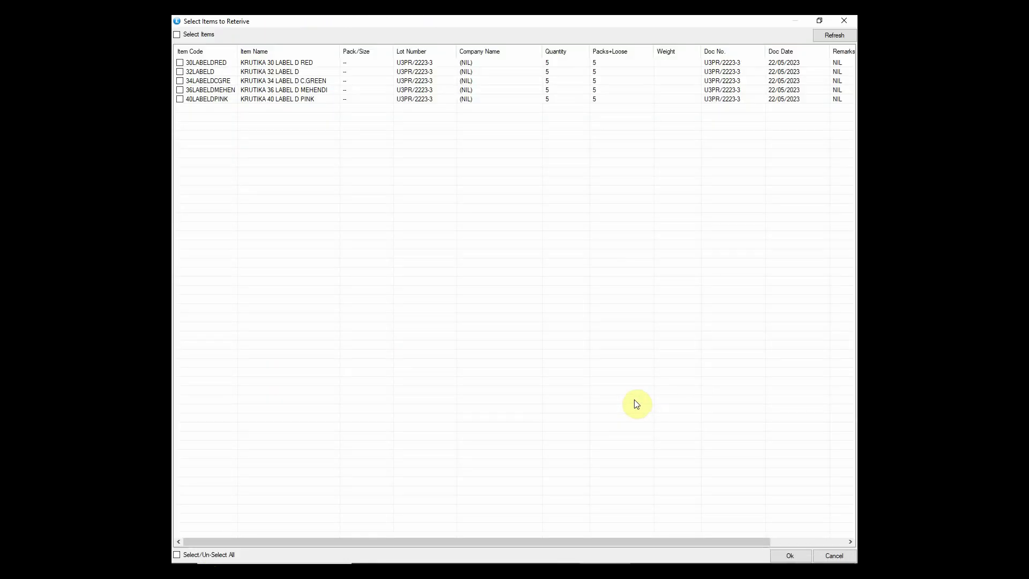
{"action": "left_click", "coordinate": [192, 554]}
{"action": "left_click", "coordinate": [790, 555]}
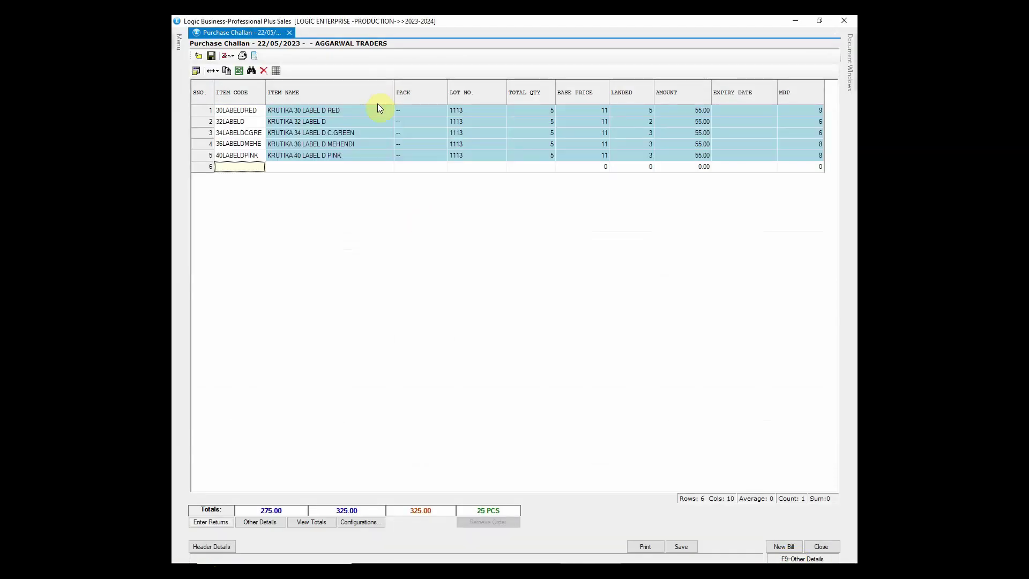
- Save the purchase challan and close its window
{"action": "left_click", "coordinate": [681, 546]}
{"action": "left_click", "coordinate": [511, 330]}
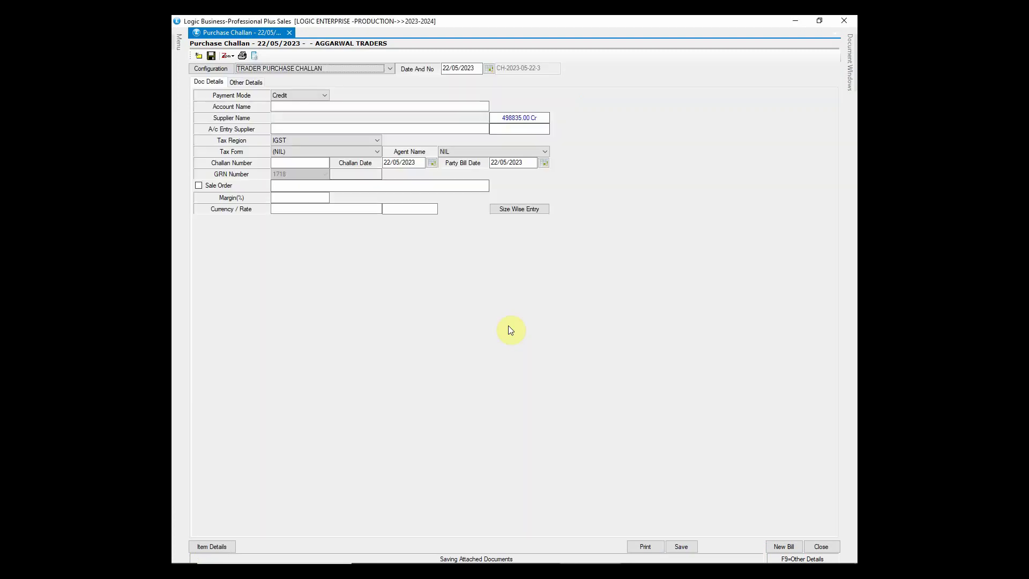
{"action": "left_click", "coordinate": [843, 18]}
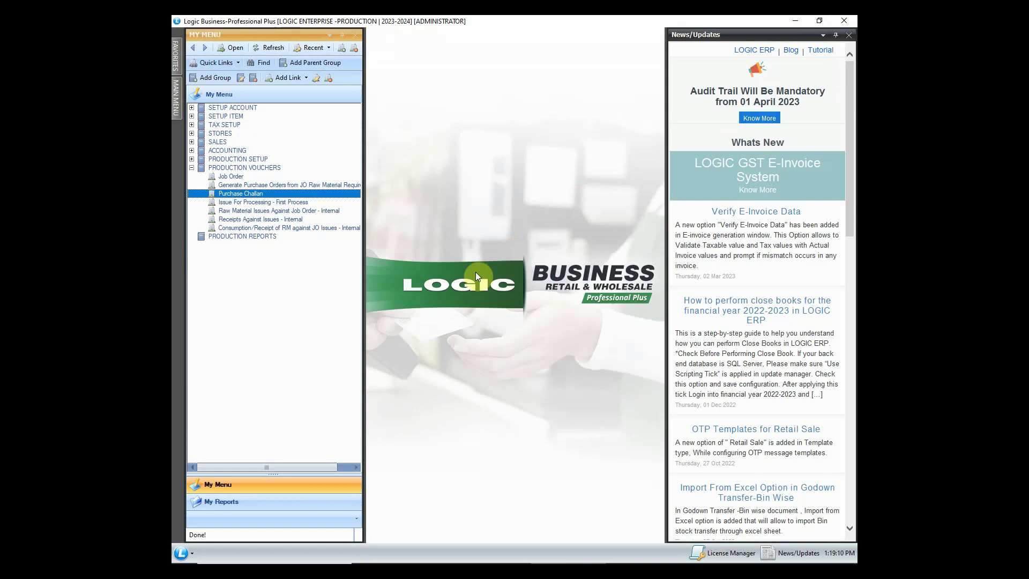
- Open Issue For Processing - First Process and fill in the worker name with the first matching employee from the MANUFACTURING department
{"action": "left_click", "coordinate": [323, 203]}
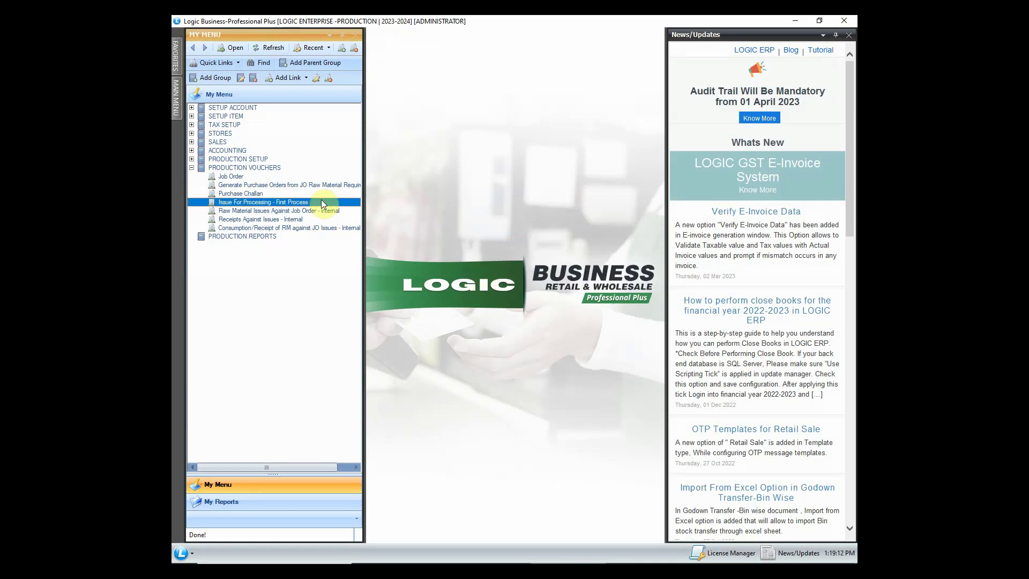
{"action": "double_click", "coordinate": [321, 202]}
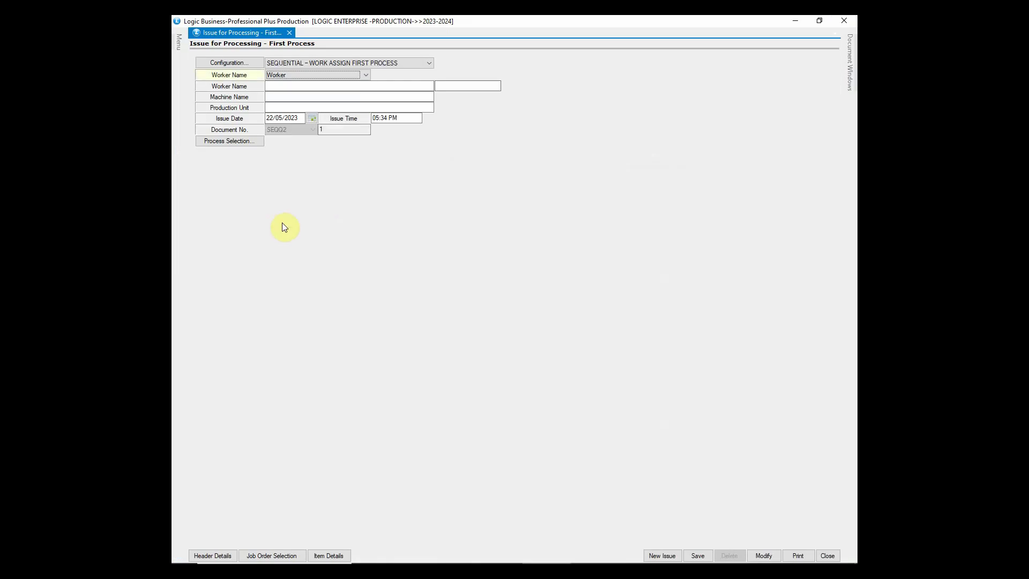
{"action": "left_click", "coordinate": [271, 86]}
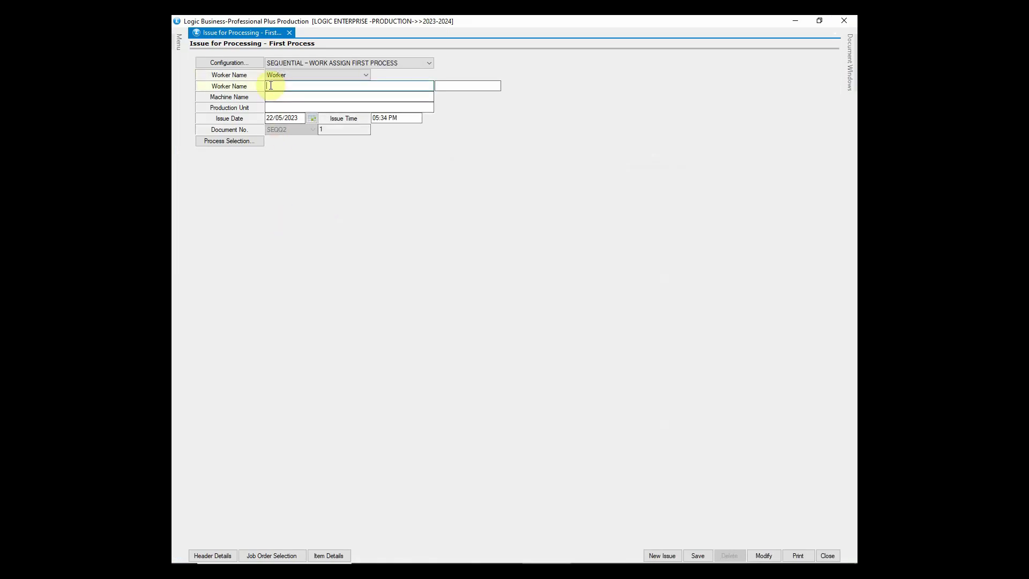
{"action": "type", "text": "AMIT"}
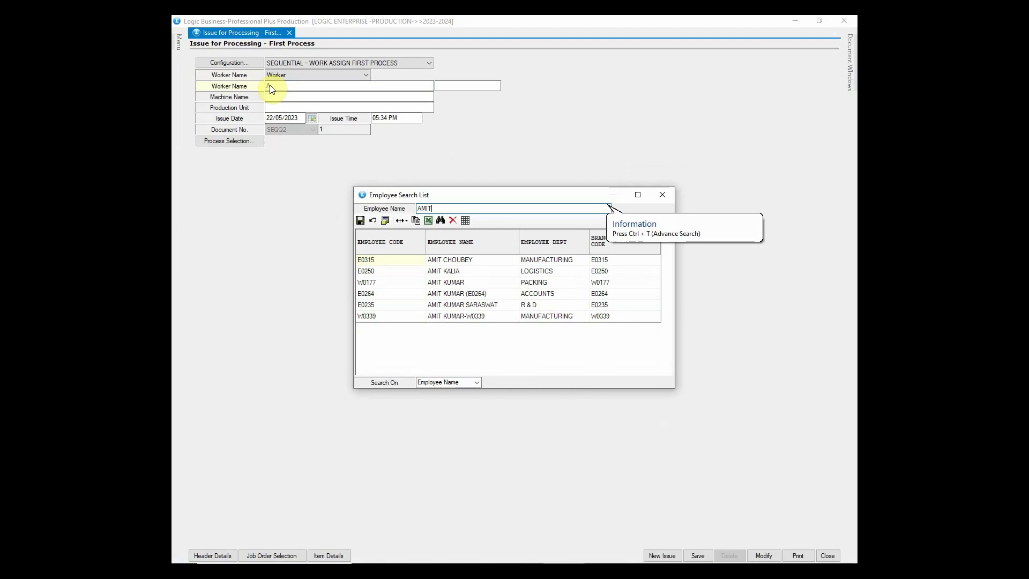
{"action": "left_click", "coordinate": [448, 264]}
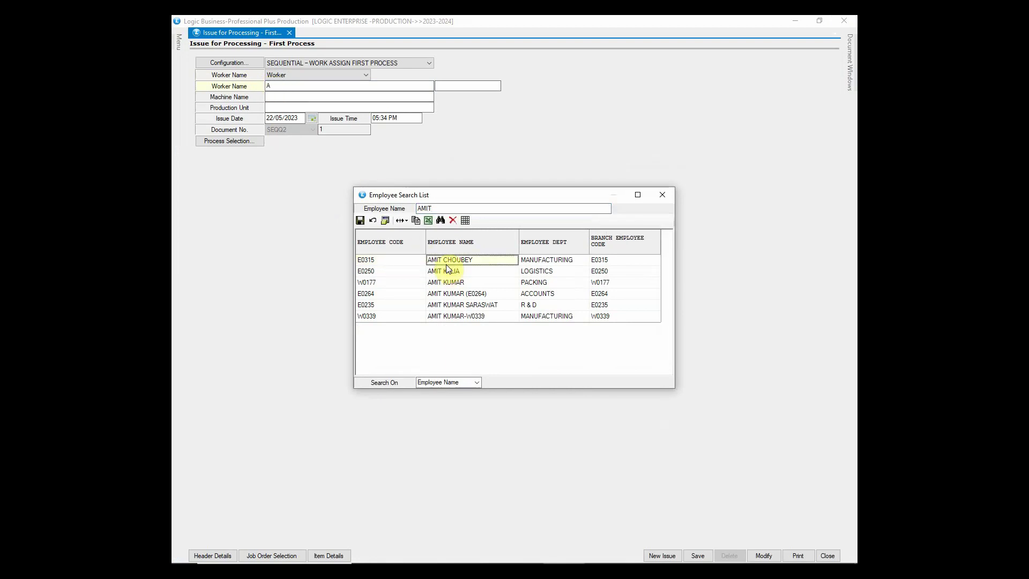
{"action": "double_click", "coordinate": [447, 265]}
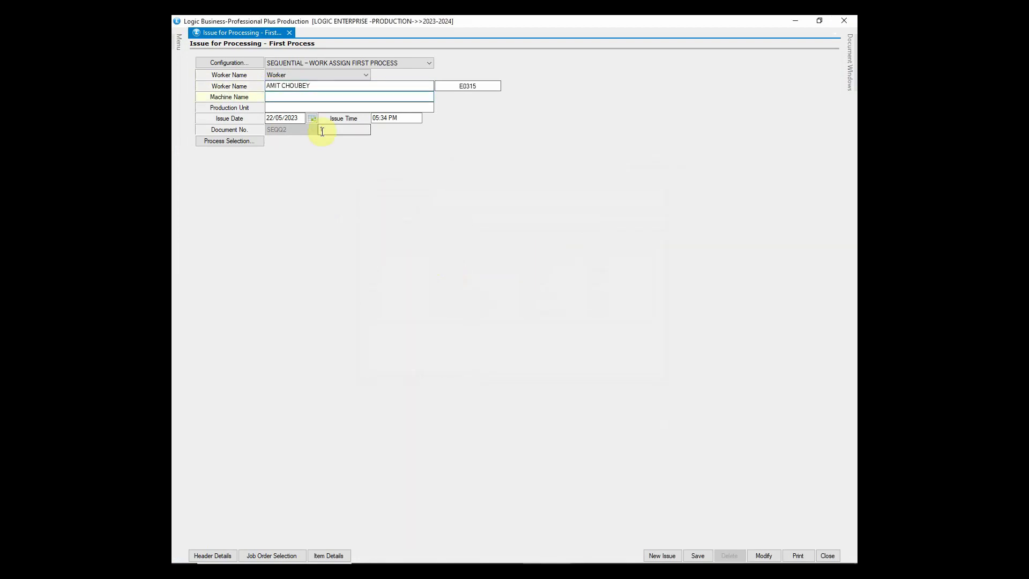
- Set the issue's process to Cutting under Apparel Sequential Process
{"action": "left_click", "coordinate": [245, 141]}
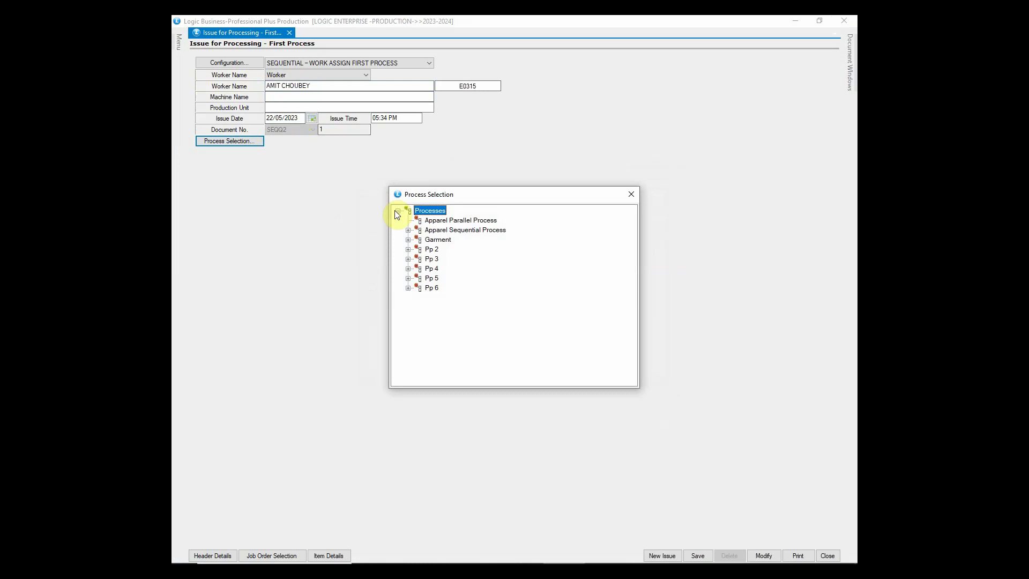
{"action": "left_click", "coordinate": [432, 232]}
{"action": "left_click", "coordinate": [408, 230]}
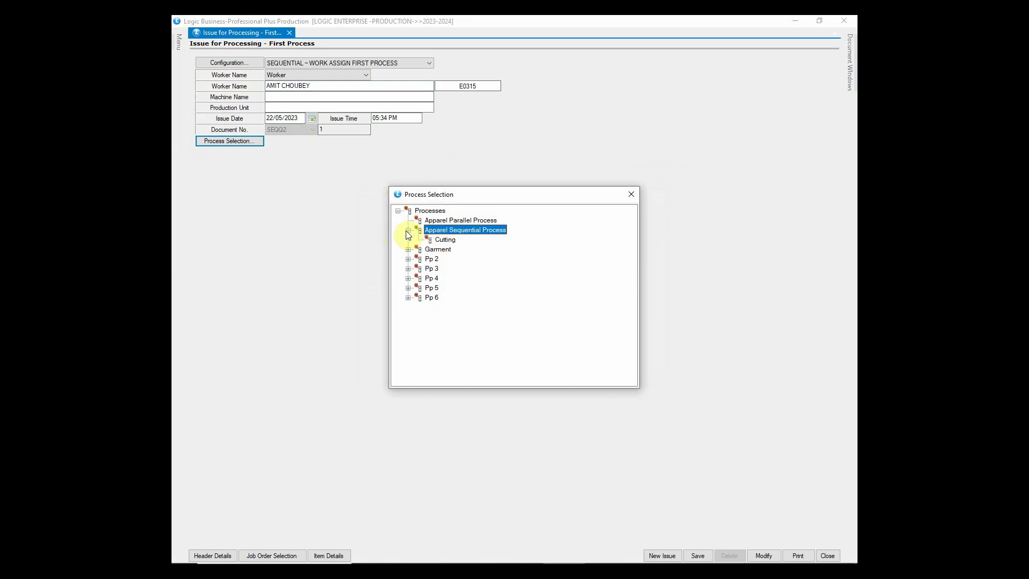
{"action": "double_click", "coordinate": [446, 242]}
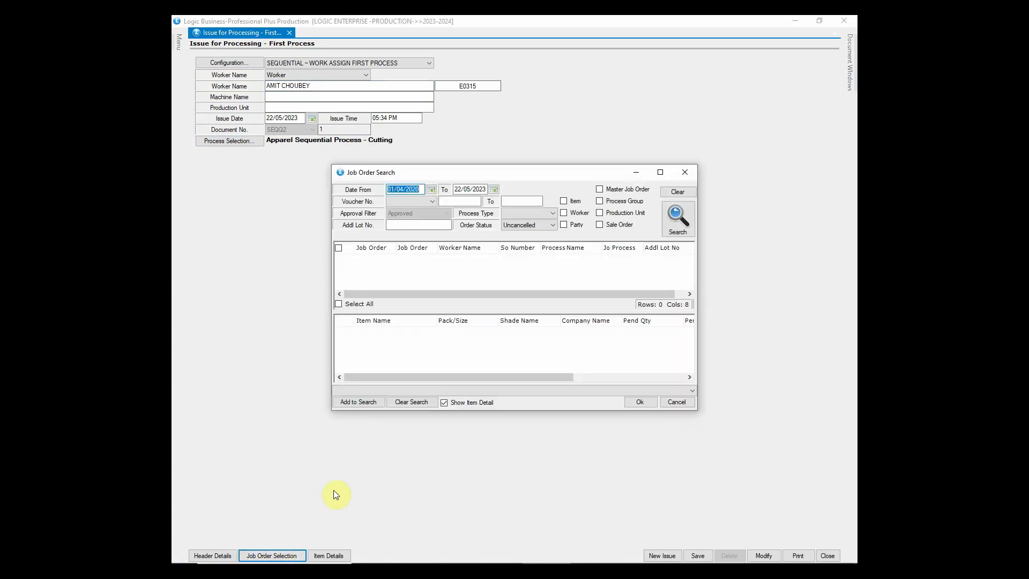
- Search the approved job orders and bring the last one, dated 22/05/2023, into the issue's item details
{"action": "left_click", "coordinate": [674, 223]}
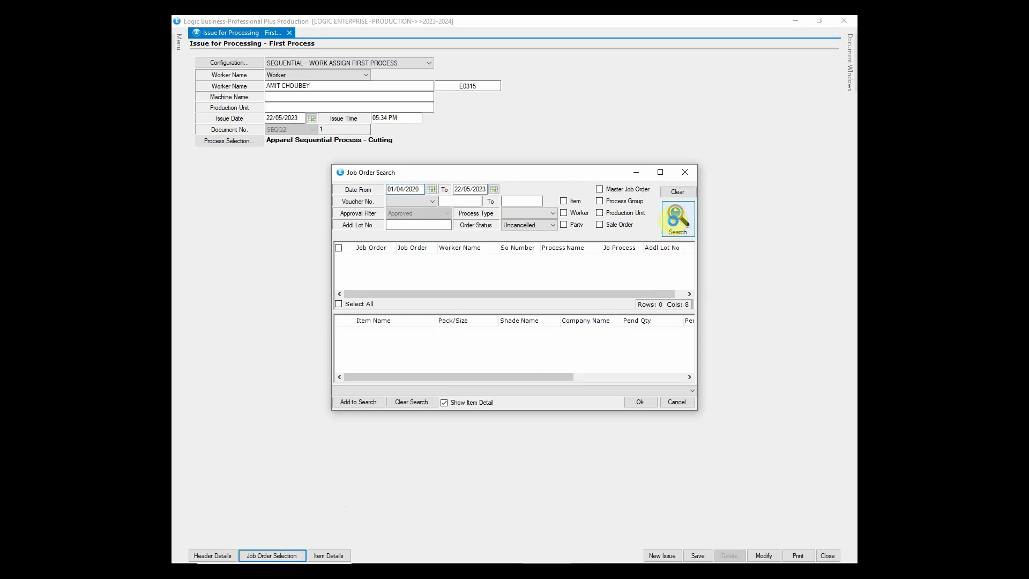
{"action": "left_click_drag", "start_coordinate": [690, 256], "coordinate": [692, 284]}
{"action": "left_click", "coordinate": [385, 285]}
{"action": "left_click", "coordinate": [338, 284]}
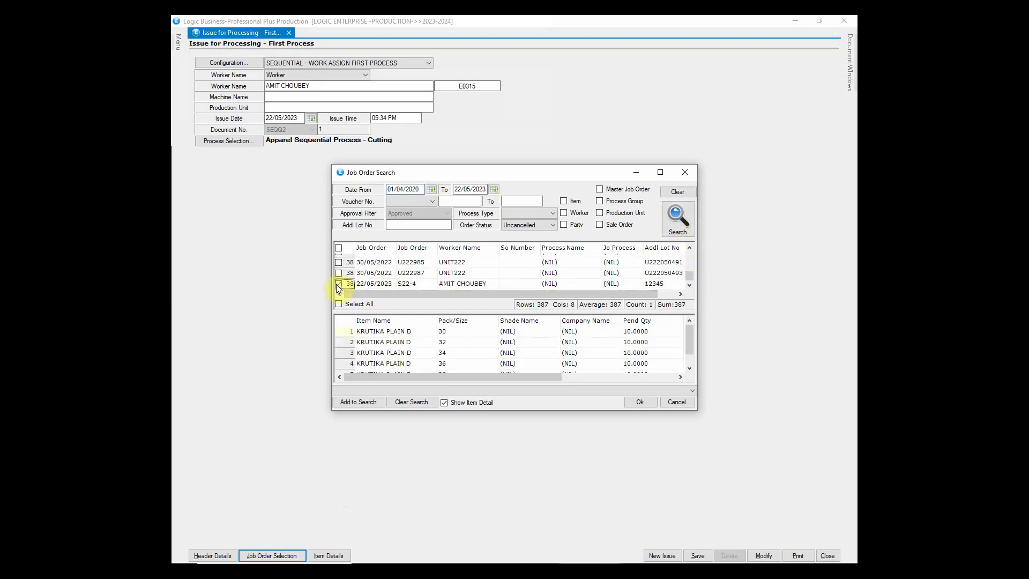
{"action": "left_click", "coordinate": [640, 403]}
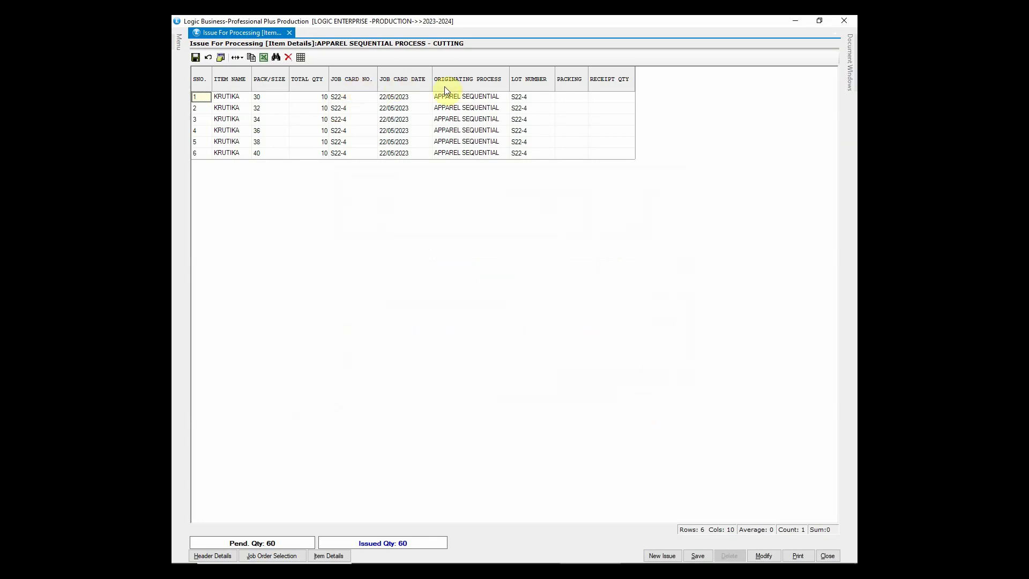
- Save the first process issue and close its window
{"action": "left_click", "coordinate": [701, 557]}
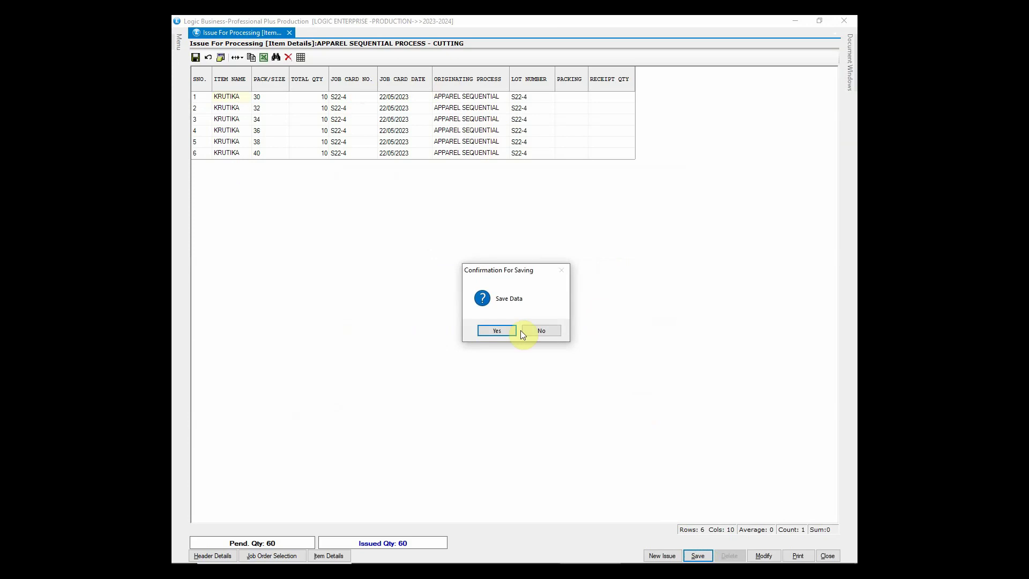
{"action": "left_click", "coordinate": [495, 330]}
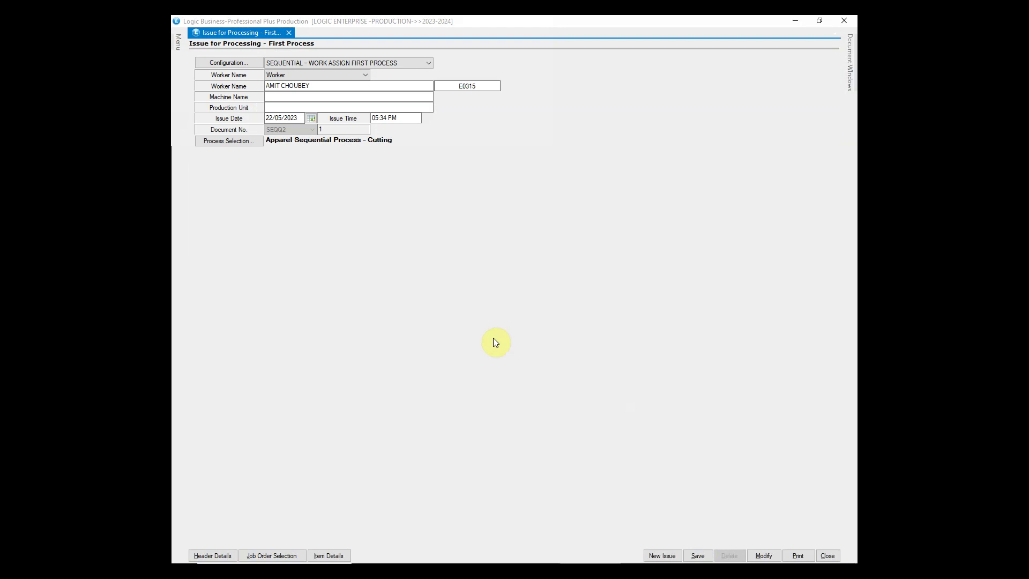
{"action": "left_click", "coordinate": [854, 17]}
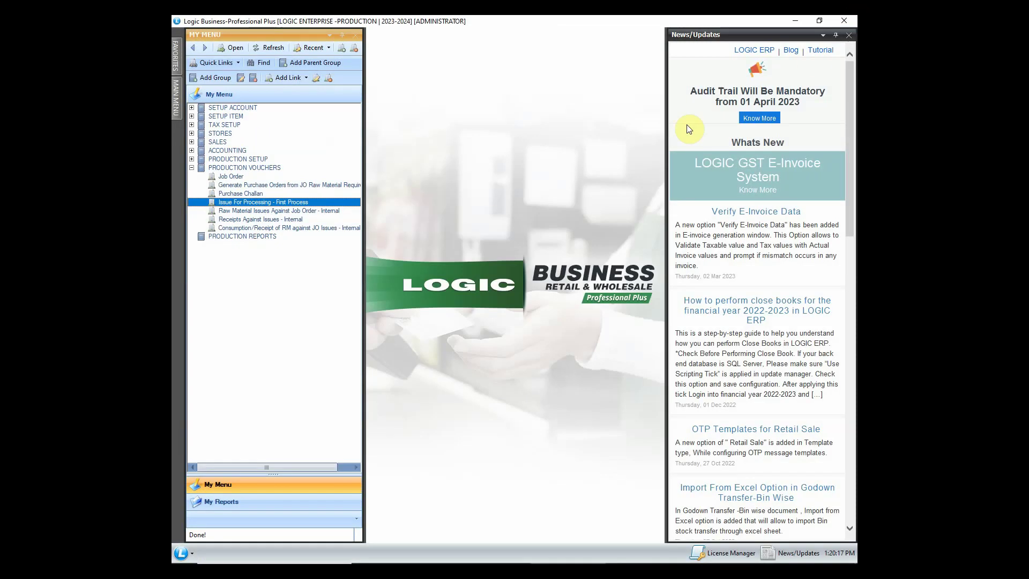
- Open Raw Material Issues Against Job Order - Internal and fill in the worker name with the first matching MANUFACTURING employee
{"action": "left_click", "coordinate": [344, 210]}
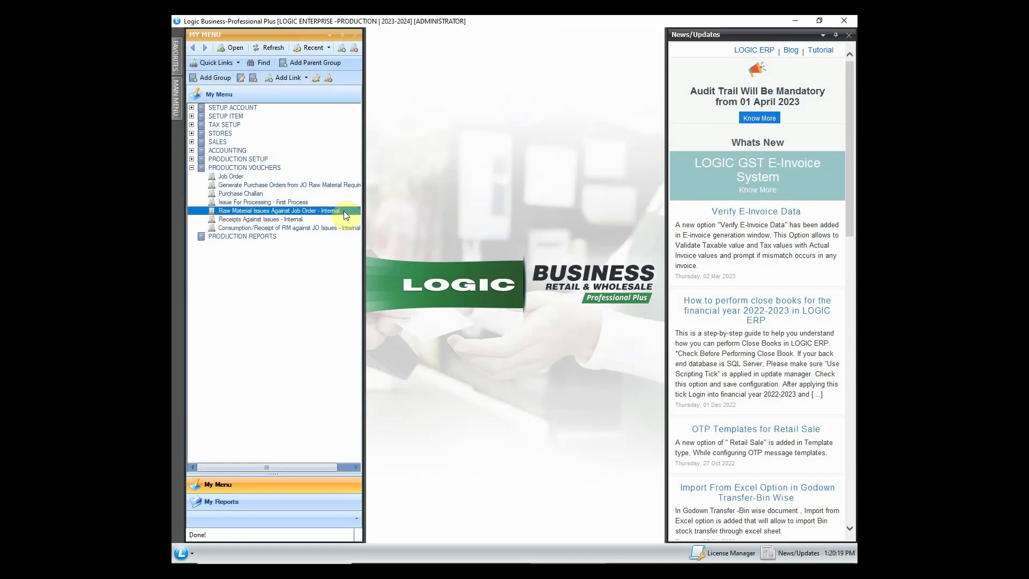
{"action": "double_click", "coordinate": [344, 210]}
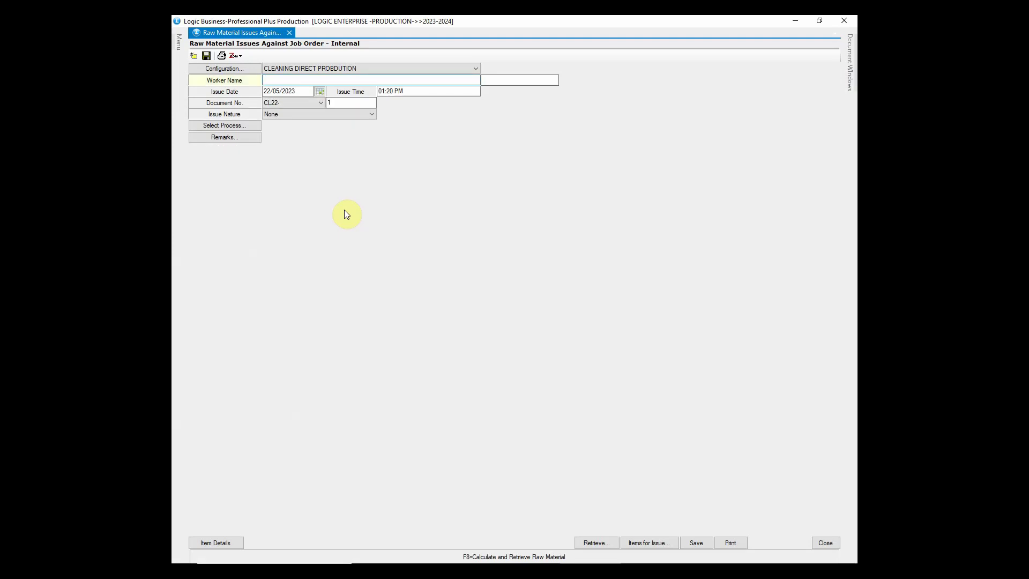
{"action": "type", "text": "AMIT"}
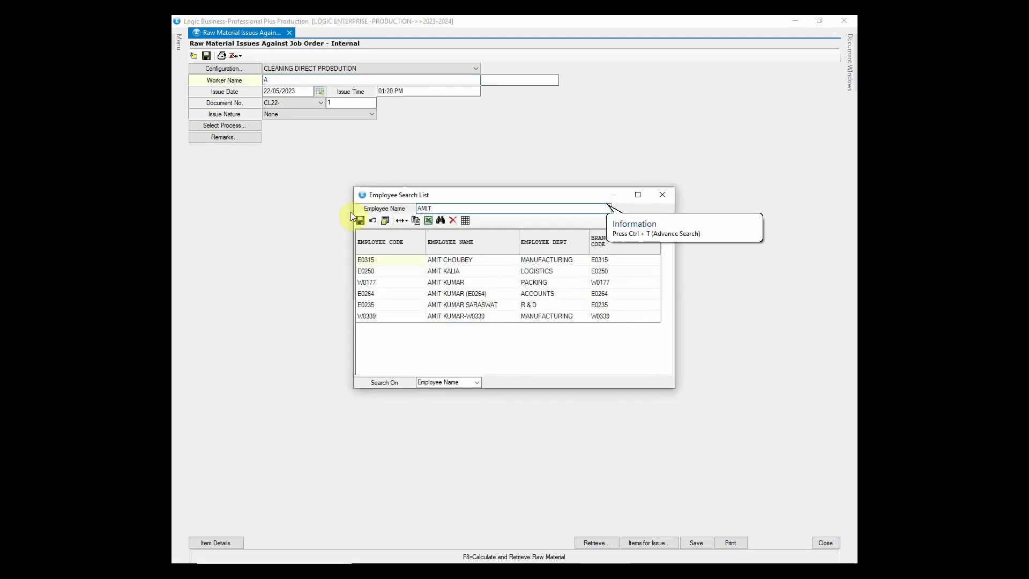
{"action": "left_click", "coordinate": [451, 262]}
{"action": "double_click", "coordinate": [451, 262]}
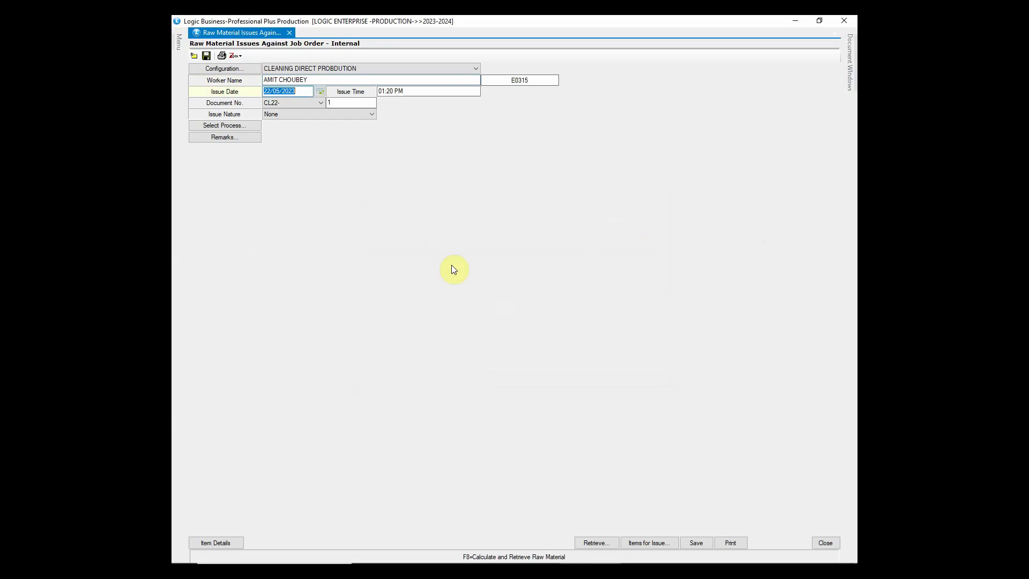
{"action": "key", "text": "Return"}
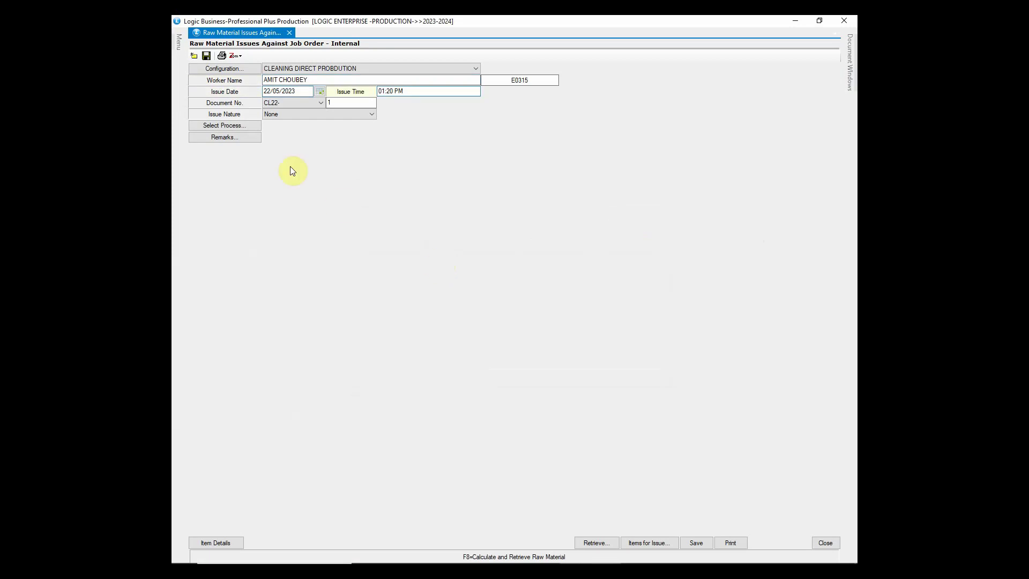
- Assign the Cutting process of the Apparel Sequential Process group to the raw material issue
{"action": "left_click", "coordinate": [243, 124]}
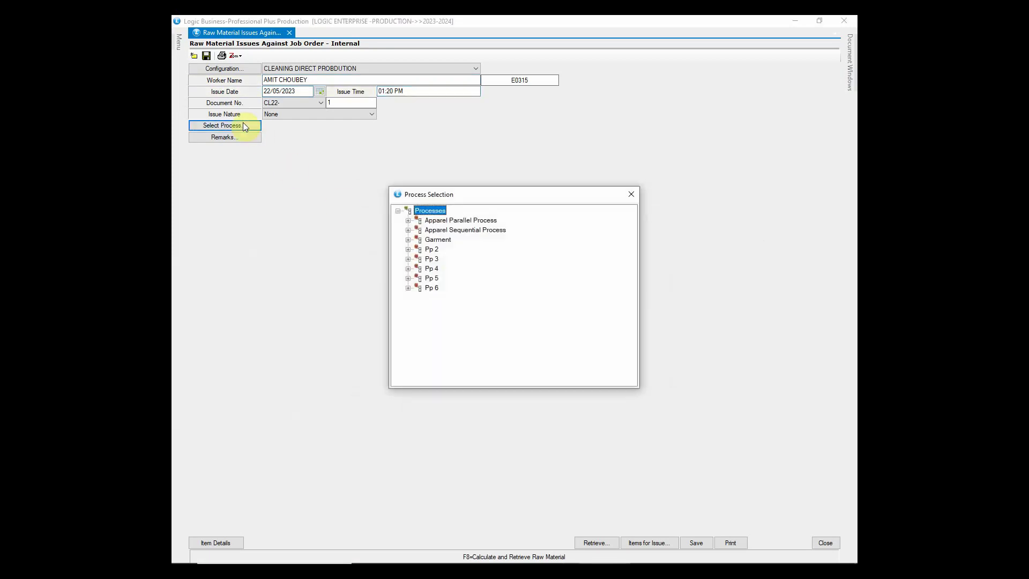
{"action": "left_click", "coordinate": [462, 233]}
{"action": "left_click", "coordinate": [407, 230]}
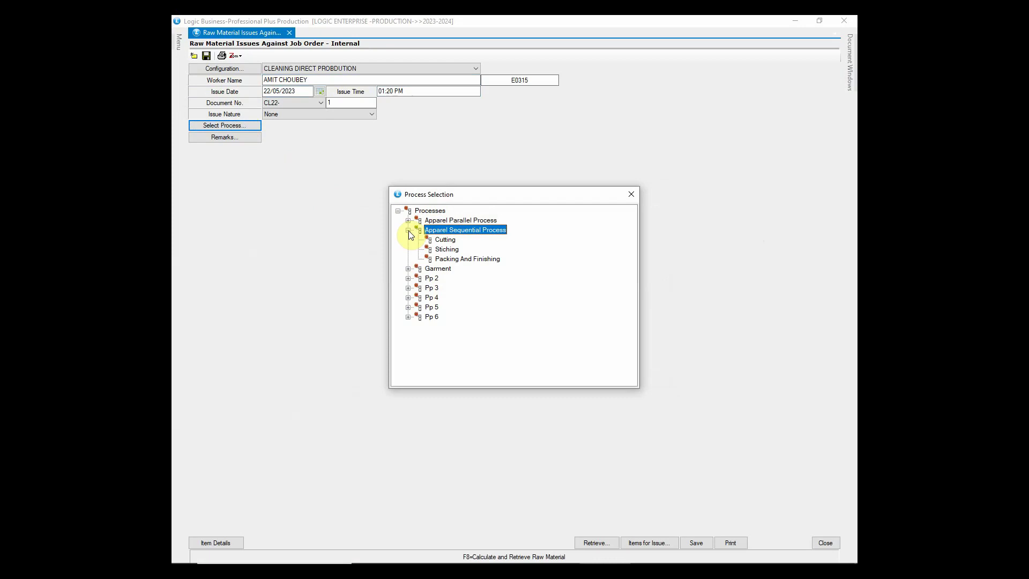
{"action": "double_click", "coordinate": [447, 240]}
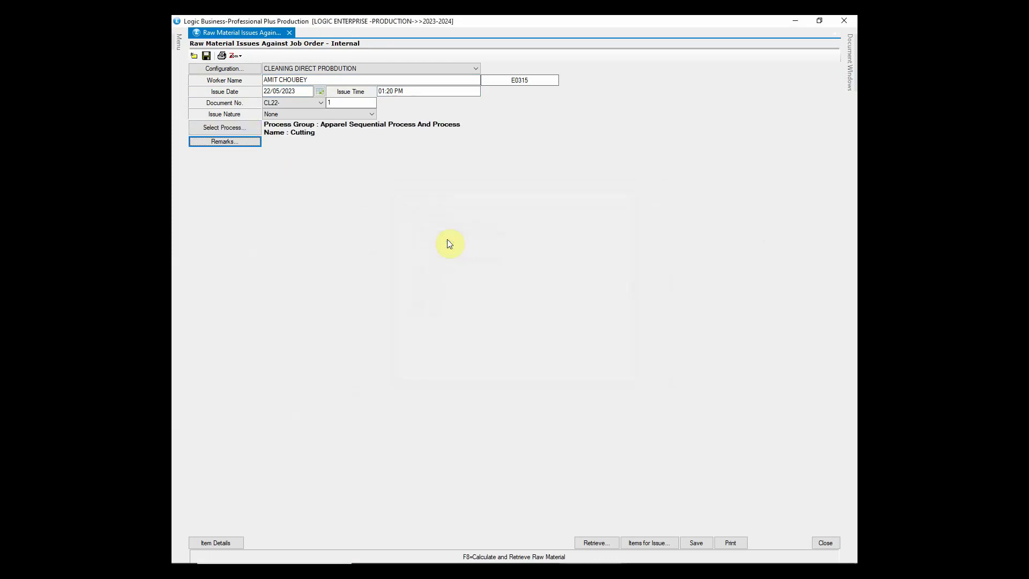
- In the item details, link the raw material issue to the last listed job order, dated 22/05/2023
{"action": "left_click", "coordinate": [230, 541]}
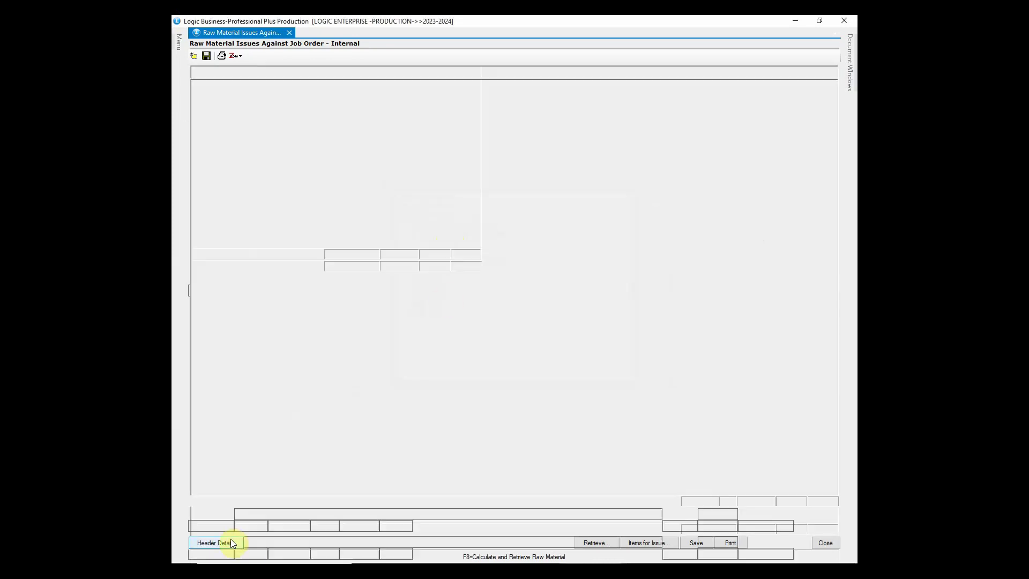
{"action": "left_click", "coordinate": [222, 513]}
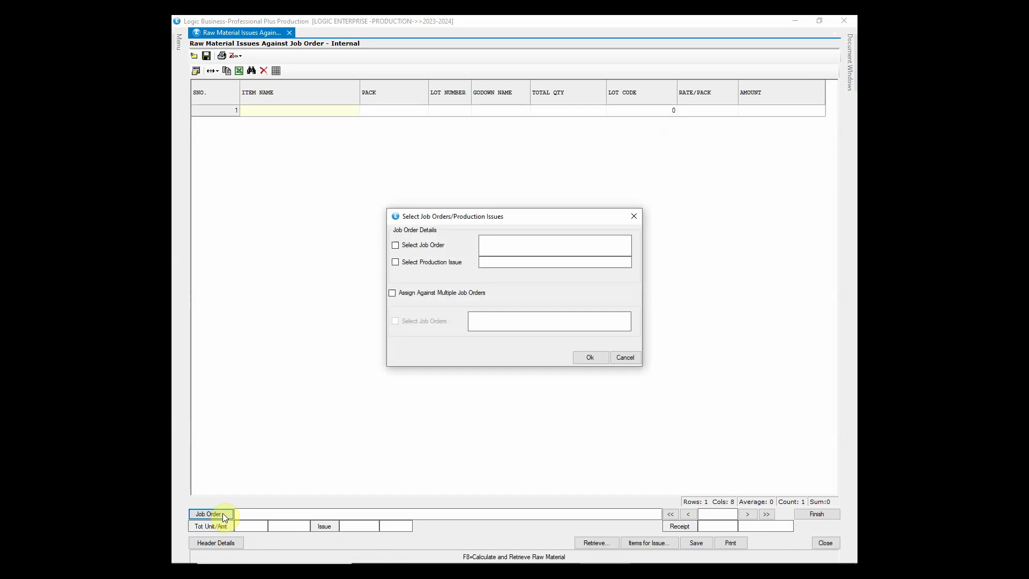
{"action": "left_click", "coordinate": [396, 244]}
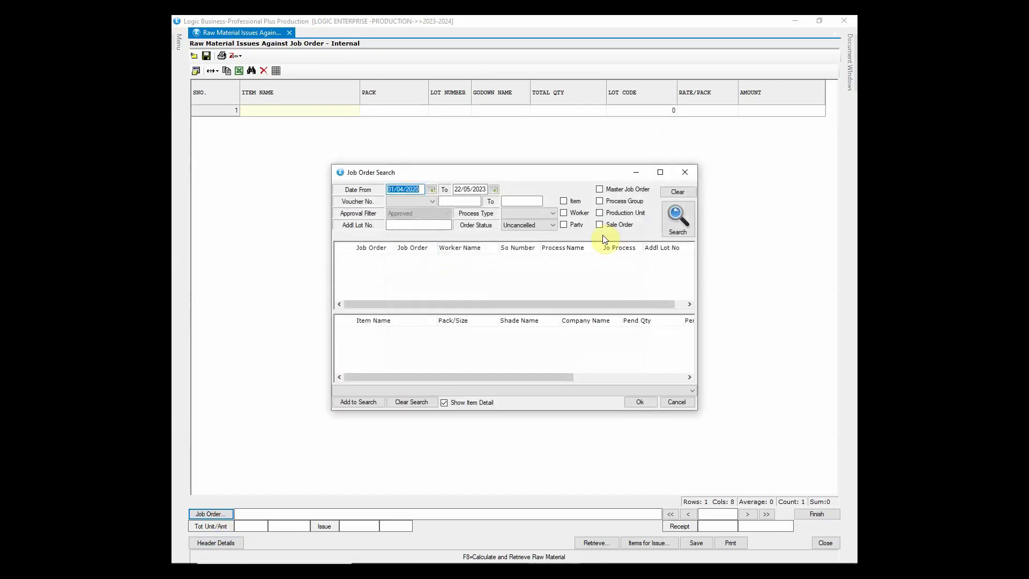
{"action": "left_click", "coordinate": [676, 217]}
{"action": "left_click_drag", "start_coordinate": [690, 258], "coordinate": [693, 281]}
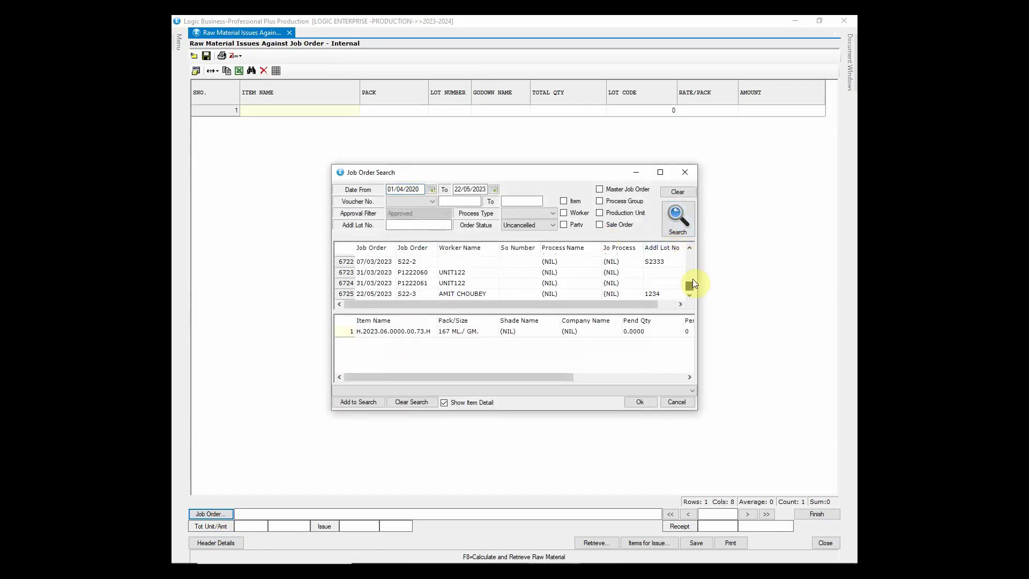
{"action": "left_click", "coordinate": [416, 294]}
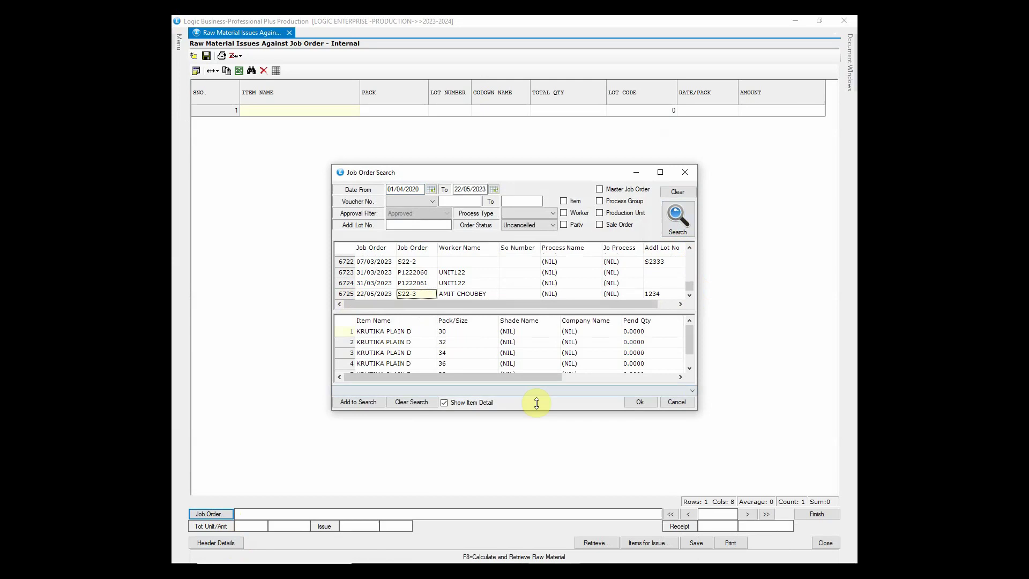
{"action": "left_click", "coordinate": [637, 403]}
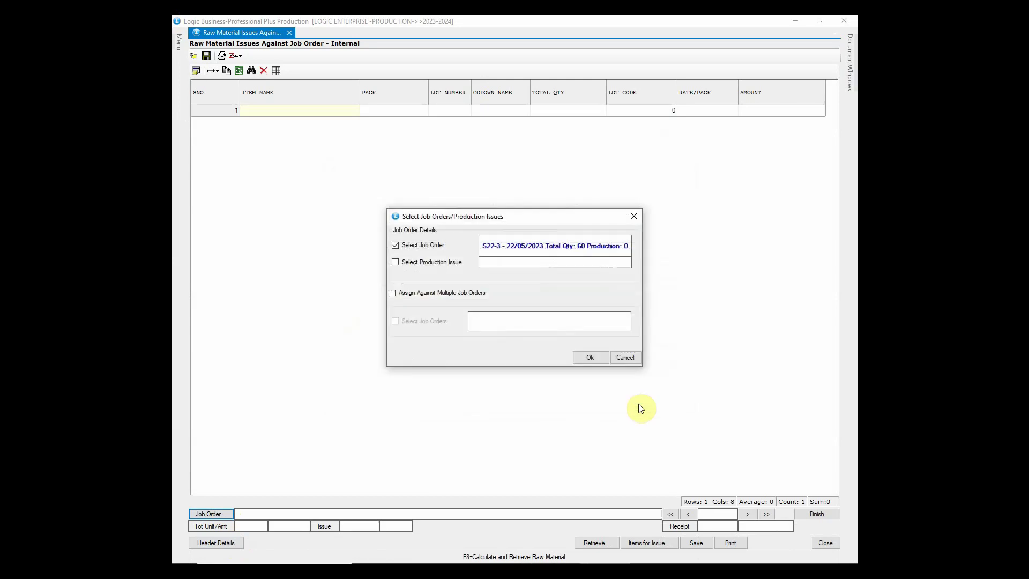
- Link the production issue dated 22/05/2023 as well and select all KRUTIKA PLAIN D MAROON sizes for retrieval
{"action": "left_click", "coordinate": [404, 262]}
{"action": "left_click", "coordinate": [667, 233]}
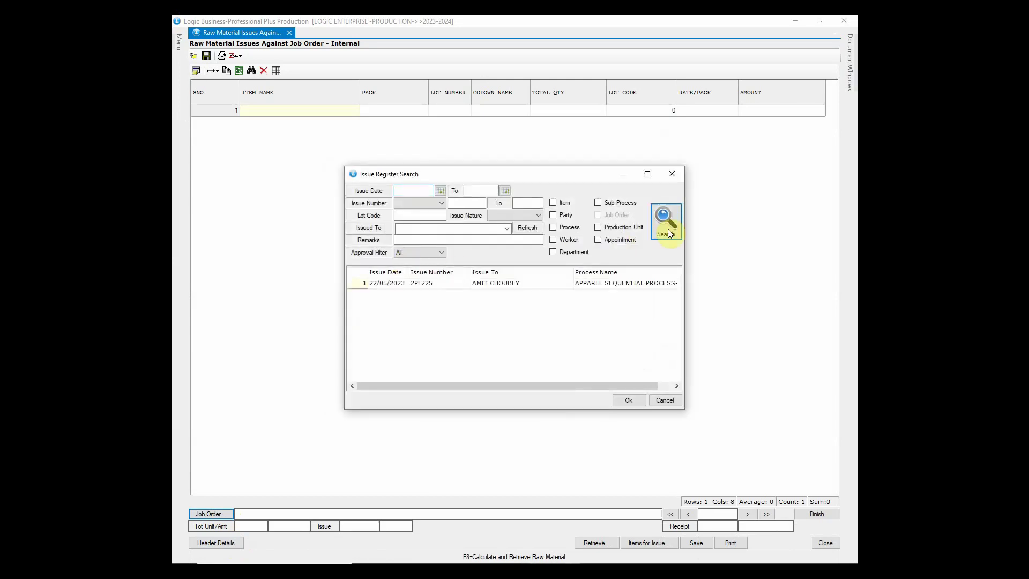
{"action": "left_click", "coordinate": [666, 284]}
{"action": "left_click", "coordinate": [630, 400]}
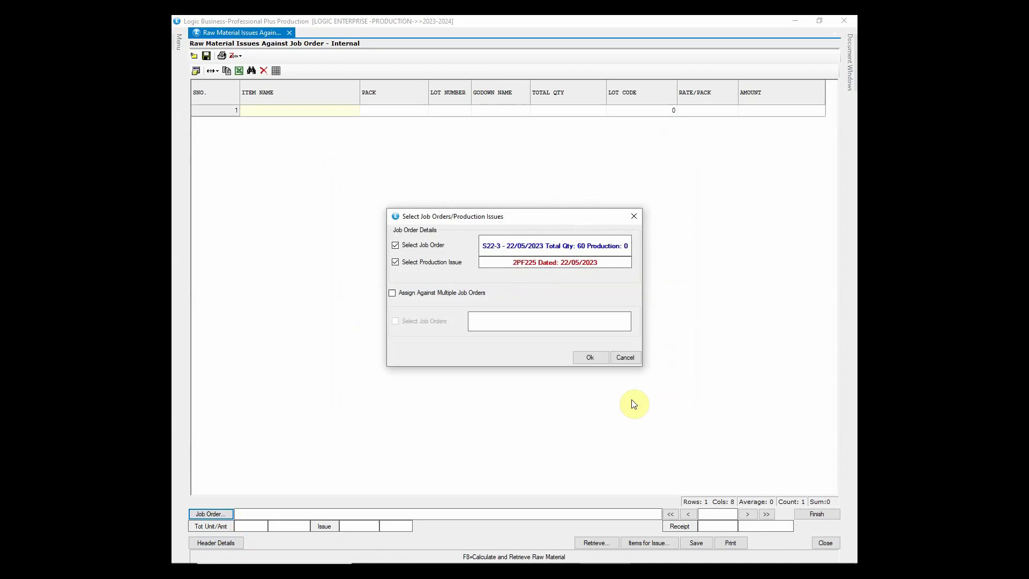
{"action": "left_click", "coordinate": [592, 357]}
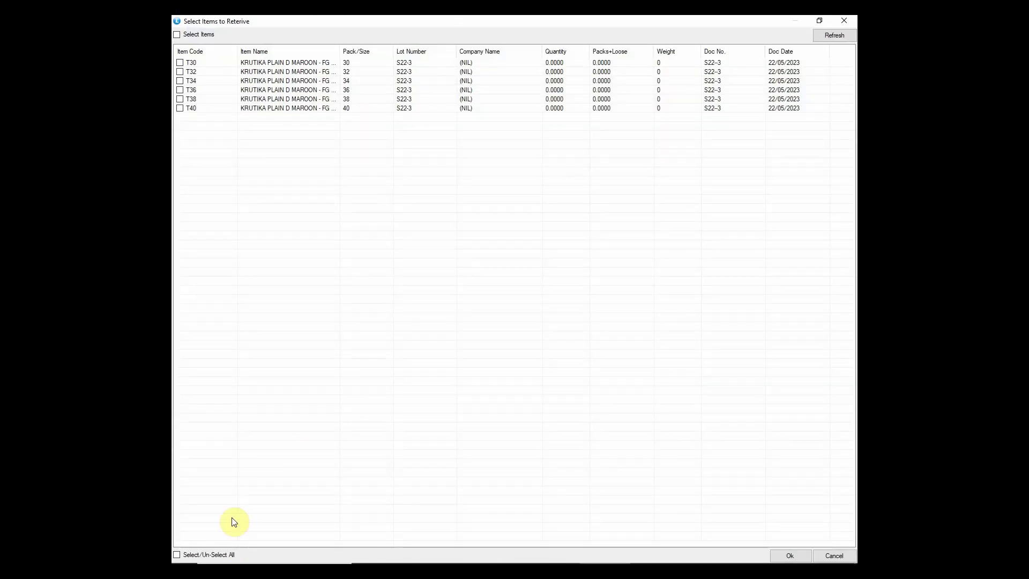
{"action": "left_click", "coordinate": [178, 553]}
{"action": "left_click", "coordinate": [788, 555]}
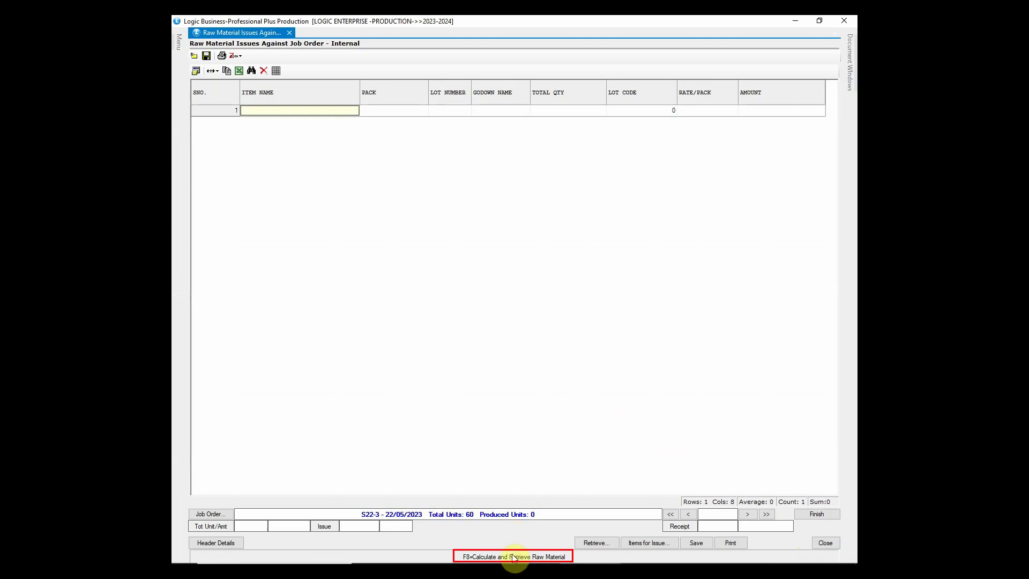
- Calculate the required raw material and retrieve the seven 2X2 POPLIN FABRIC rows of the CUTTING process into the item details
{"action": "key", "text": "F8"}
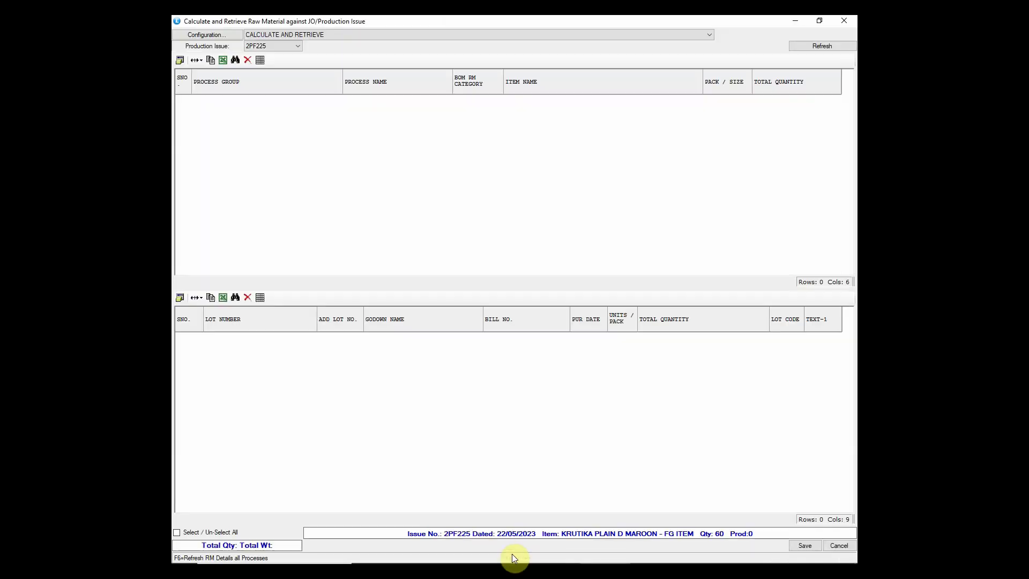
{"action": "left_click", "coordinate": [811, 45]}
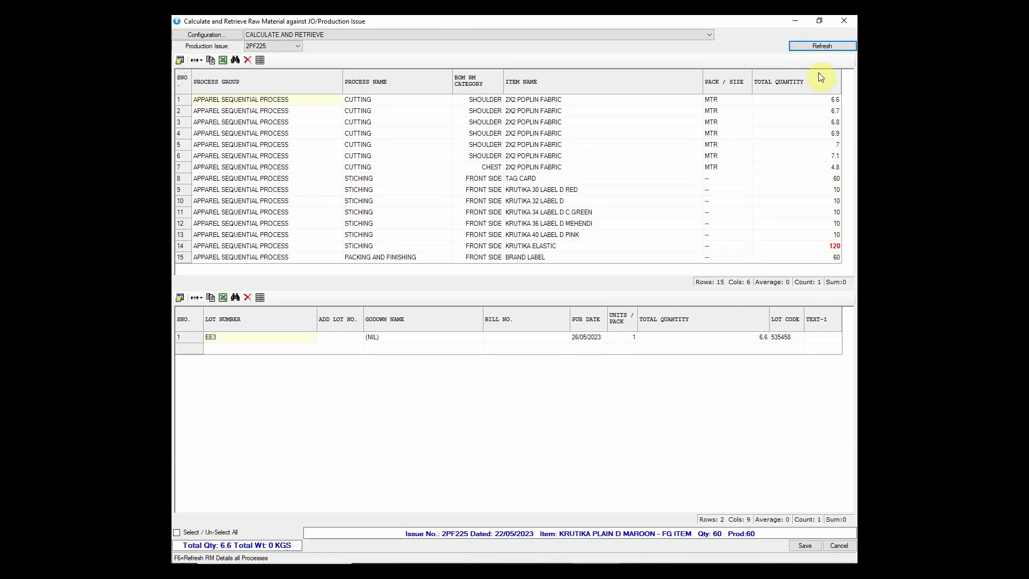
{"action": "left_click", "coordinate": [536, 100]}
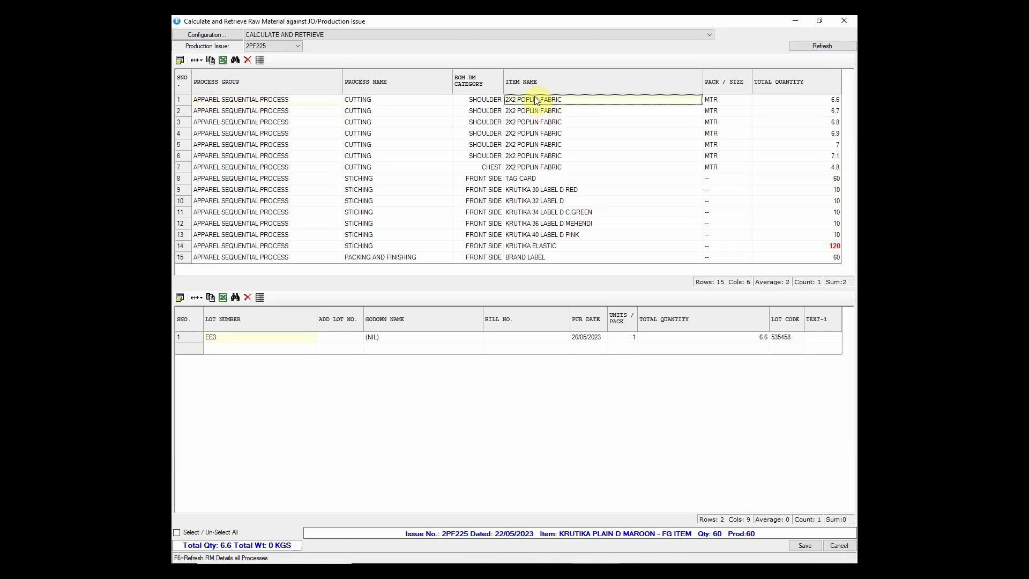
{"action": "left_click", "coordinate": [536, 100]}
{"action": "left_click", "coordinate": [533, 112]}
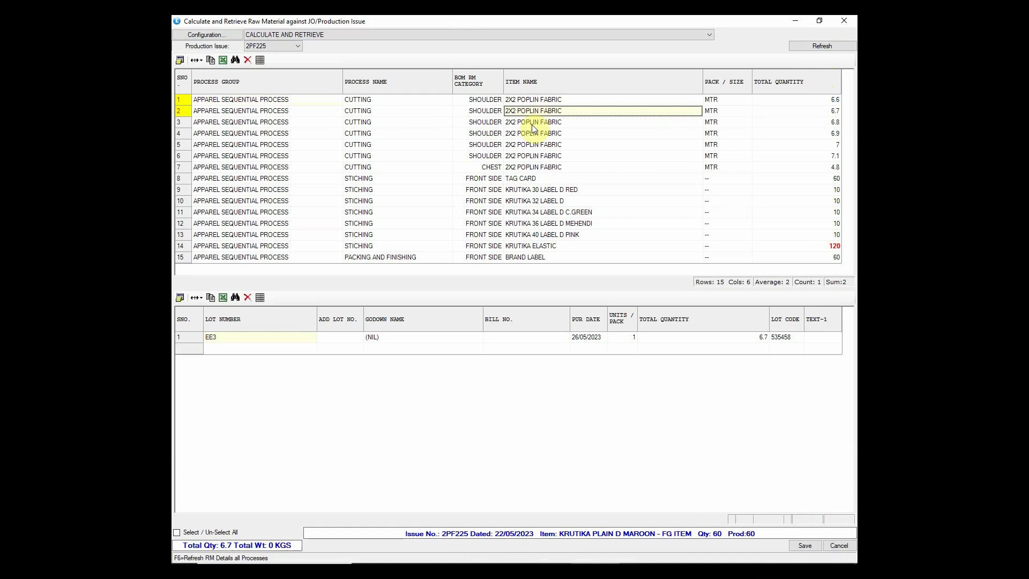
{"action": "left_click", "coordinate": [533, 122]}
{"action": "left_click", "coordinate": [533, 133]}
{"action": "left_click", "coordinate": [533, 145]}
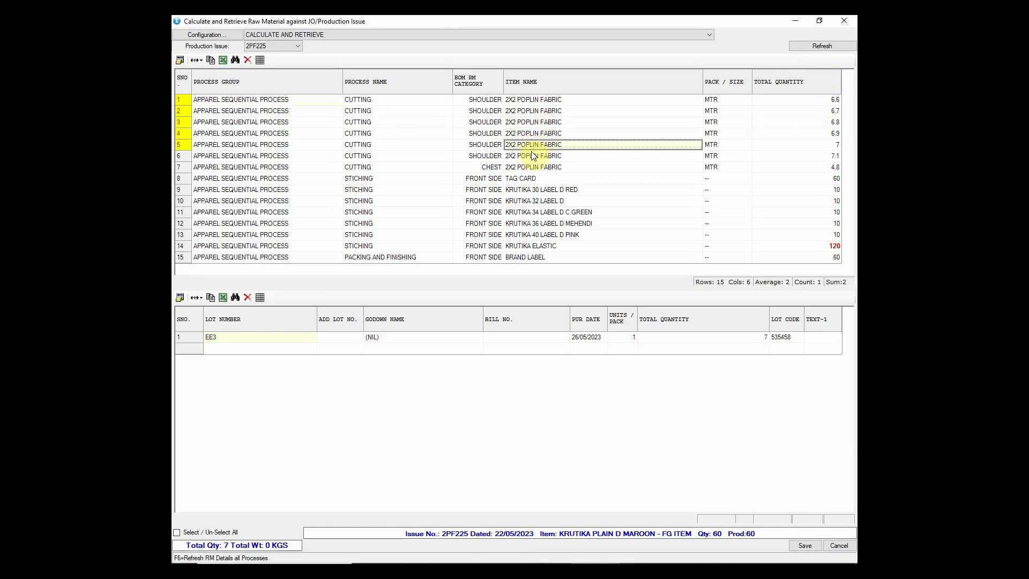
{"action": "left_click", "coordinate": [532, 154]}
{"action": "left_click", "coordinate": [531, 168]}
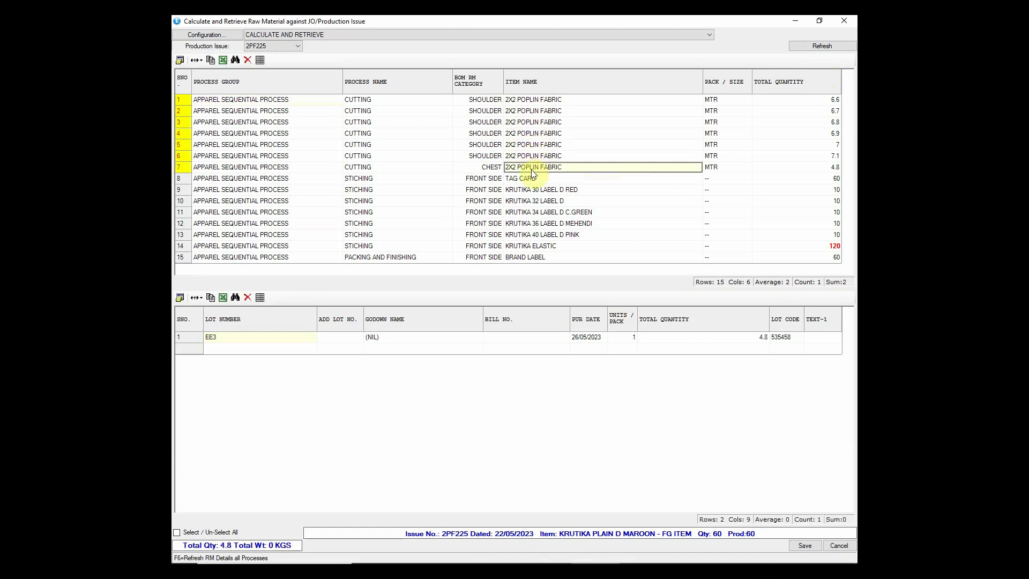
{"action": "left_click", "coordinate": [804, 544]}
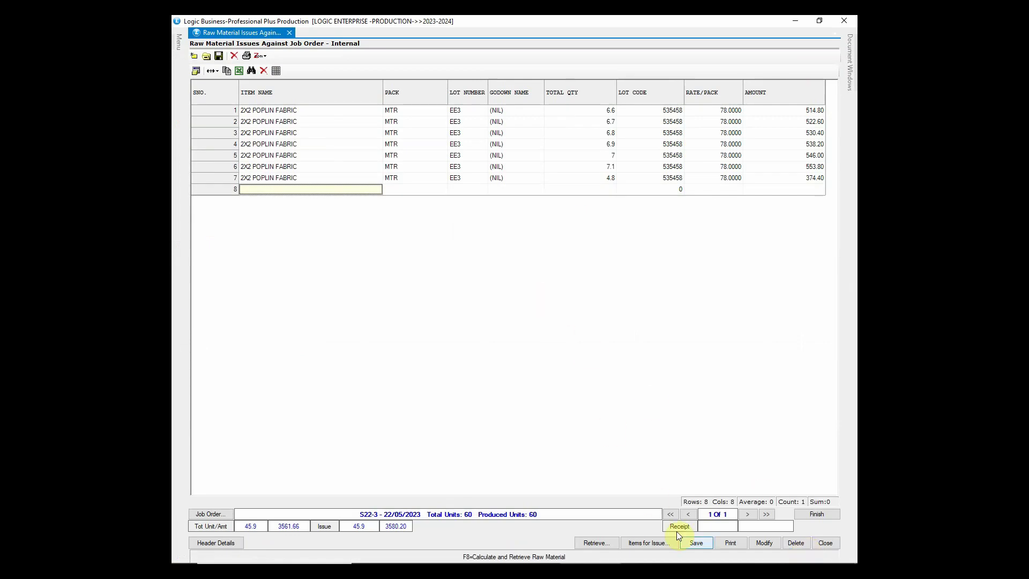
- Save the raw material issue for the 2X2 POPLIN FABRIC rows and close the voucher
{"action": "left_click", "coordinate": [696, 543]}
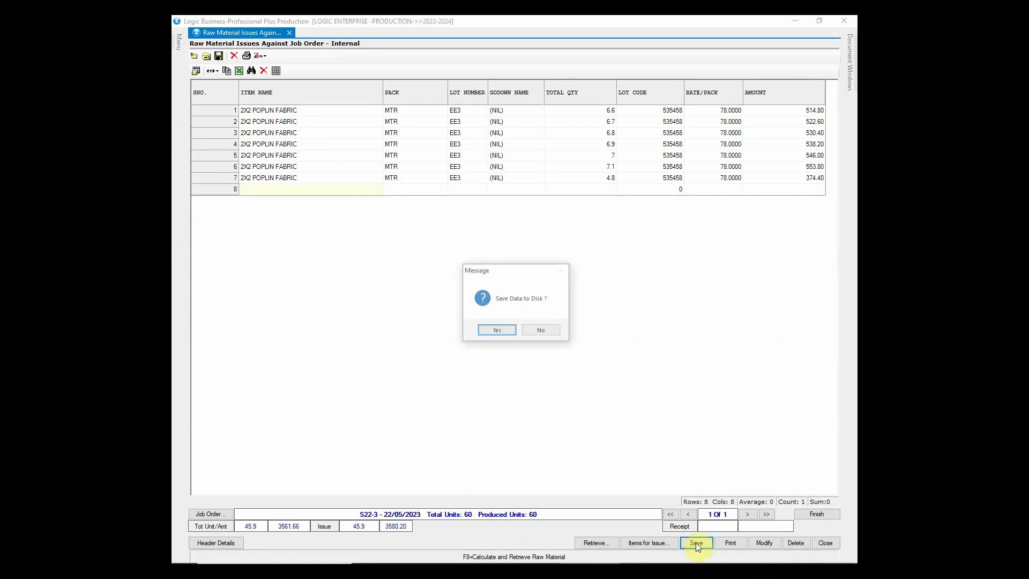
{"action": "left_click", "coordinate": [496, 331]}
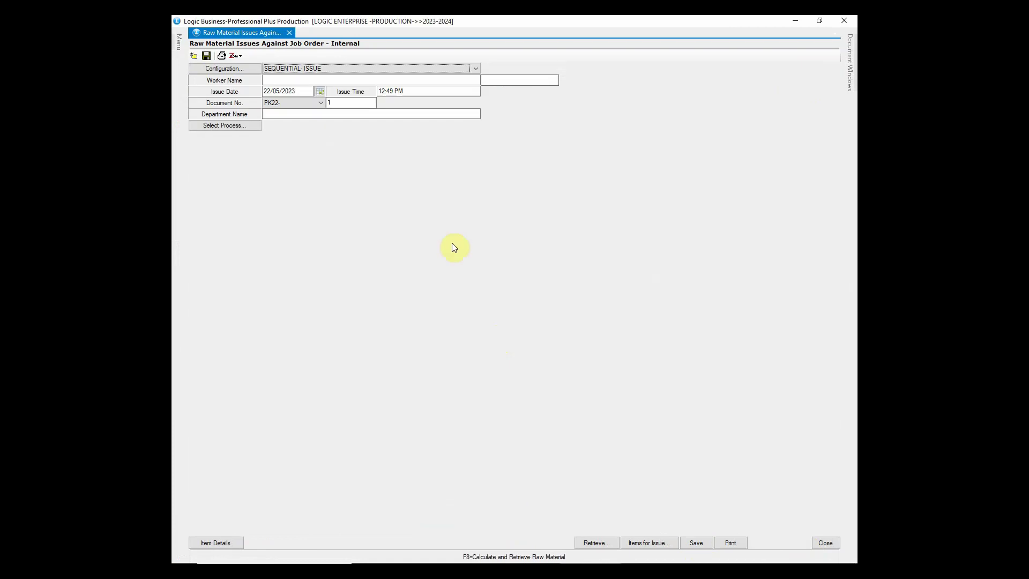
{"action": "left_click", "coordinate": [844, 20]}
{"action": "left_click", "coordinate": [510, 331]}
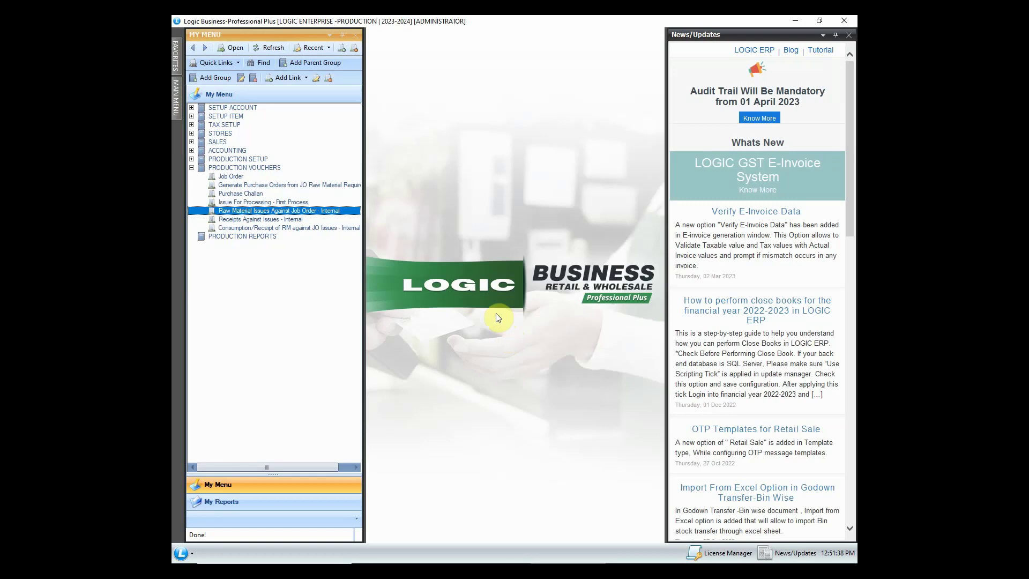
- Start a Receipts Against Issues - Internal voucher and fill in the worker's name with the first matching Manufacturing employee
{"action": "left_click", "coordinate": [308, 218]}
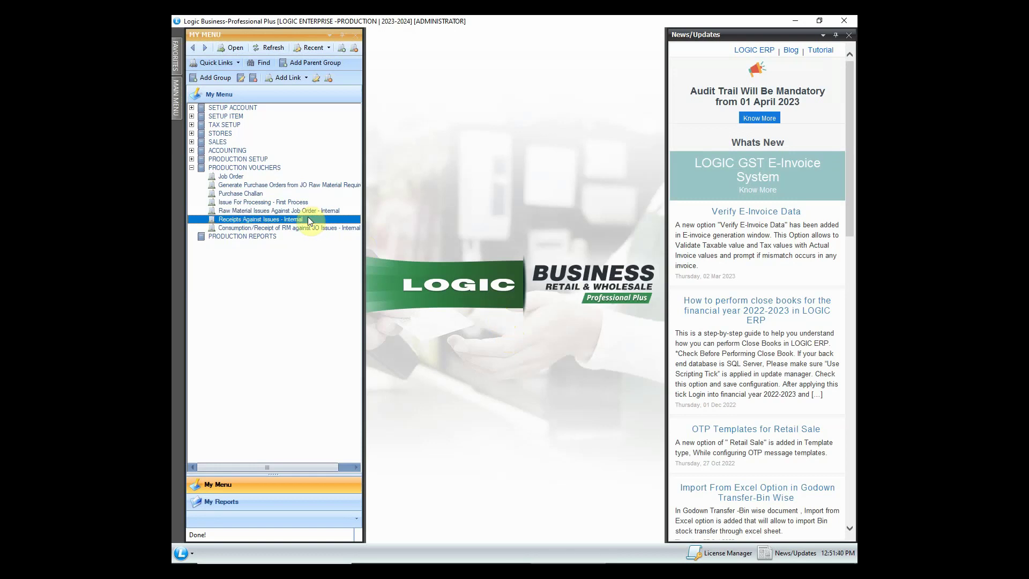
{"action": "double_click", "coordinate": [309, 219]}
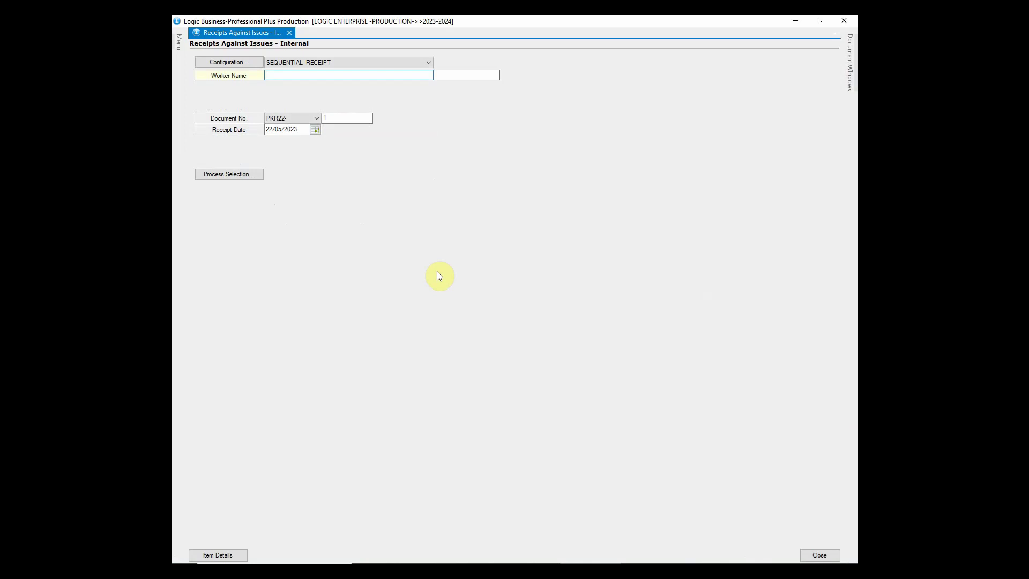
{"action": "type", "text": "AMIT"}
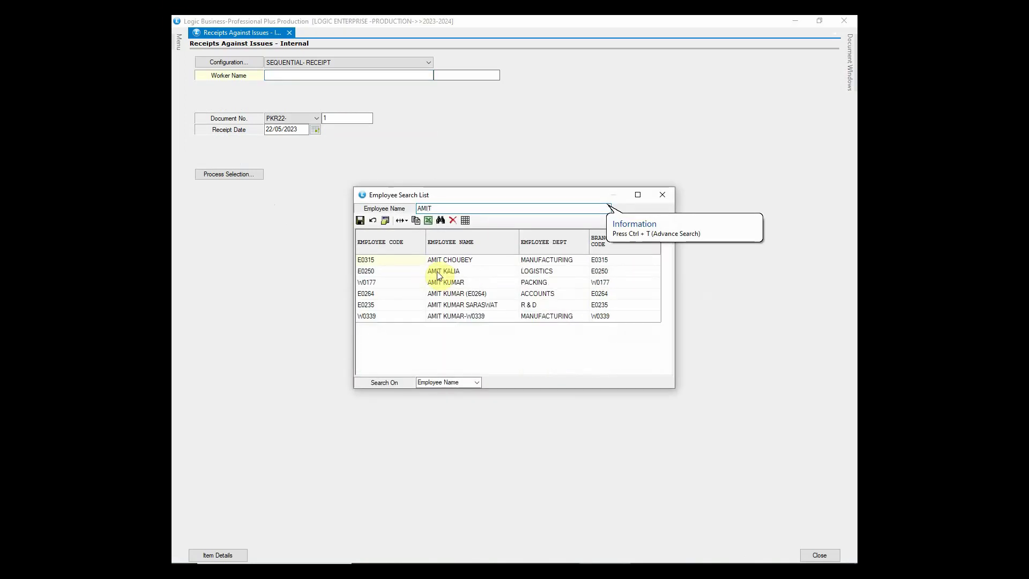
{"action": "left_click", "coordinate": [444, 260]}
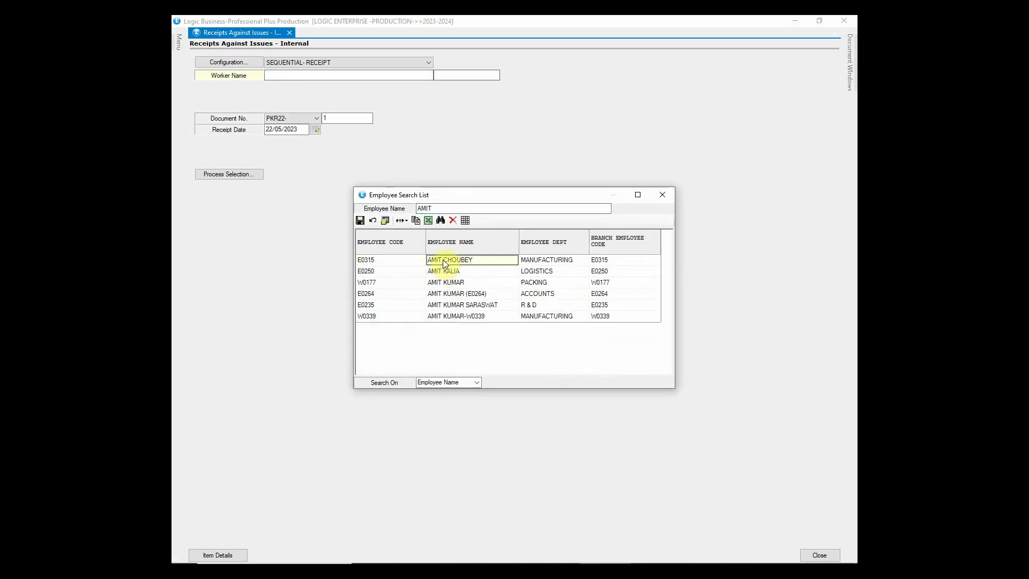
{"action": "double_click", "coordinate": [443, 261]}
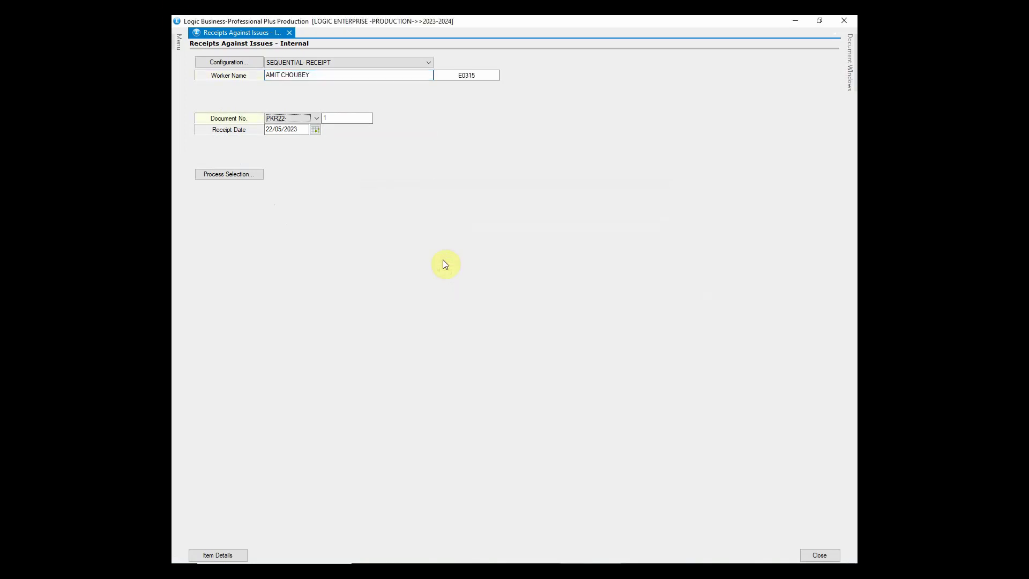
- Assign the Cutting process of the Apparel Sequential Process group to the receipt
{"action": "left_click", "coordinate": [229, 175]}
{"action": "left_click", "coordinate": [451, 230]}
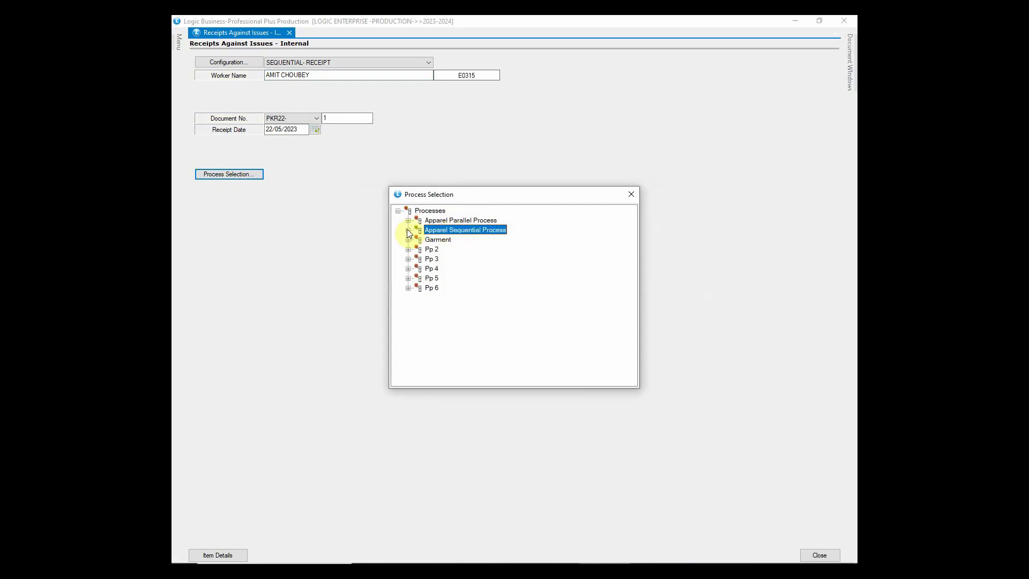
{"action": "left_click", "coordinate": [408, 233]}
{"action": "left_click", "coordinate": [443, 239]}
{"action": "double_click", "coordinate": [453, 241]}
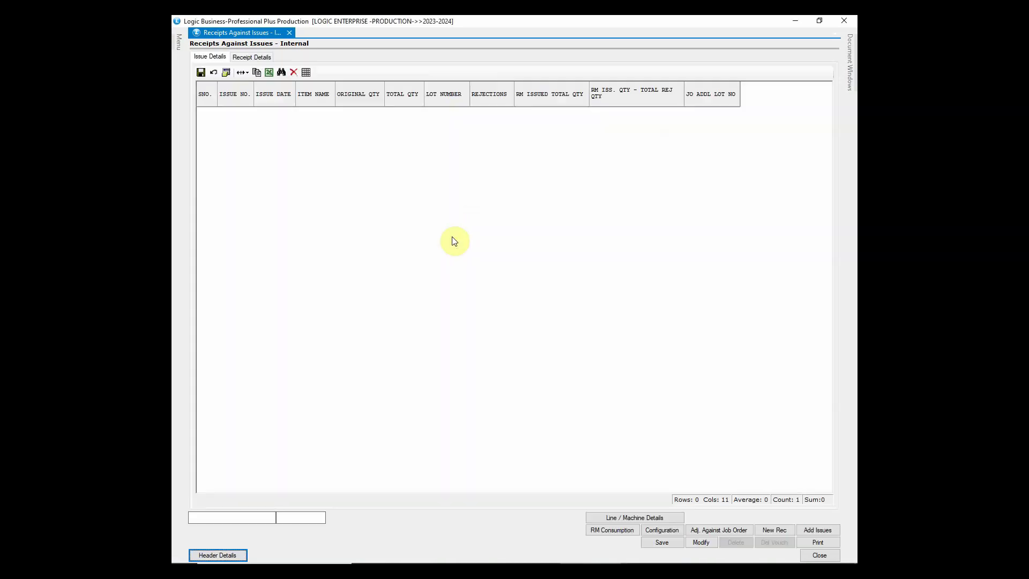
- Add all six KRUTIKA PLAIN D rows of issue 2PF225, sizes 30 to 40, to the receipt's issue details
{"action": "left_click", "coordinate": [818, 530]}
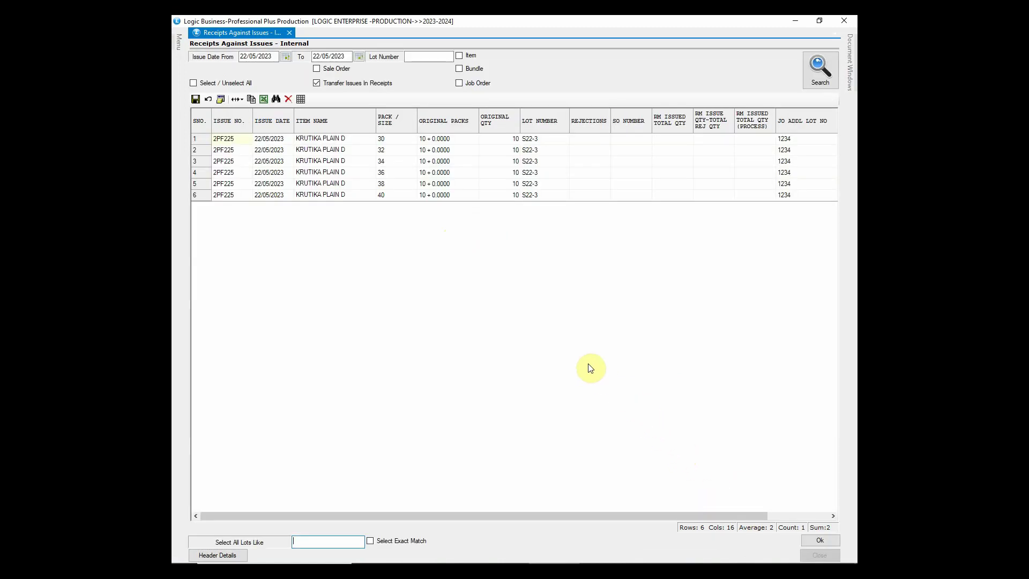
{"action": "left_click", "coordinate": [225, 150]}
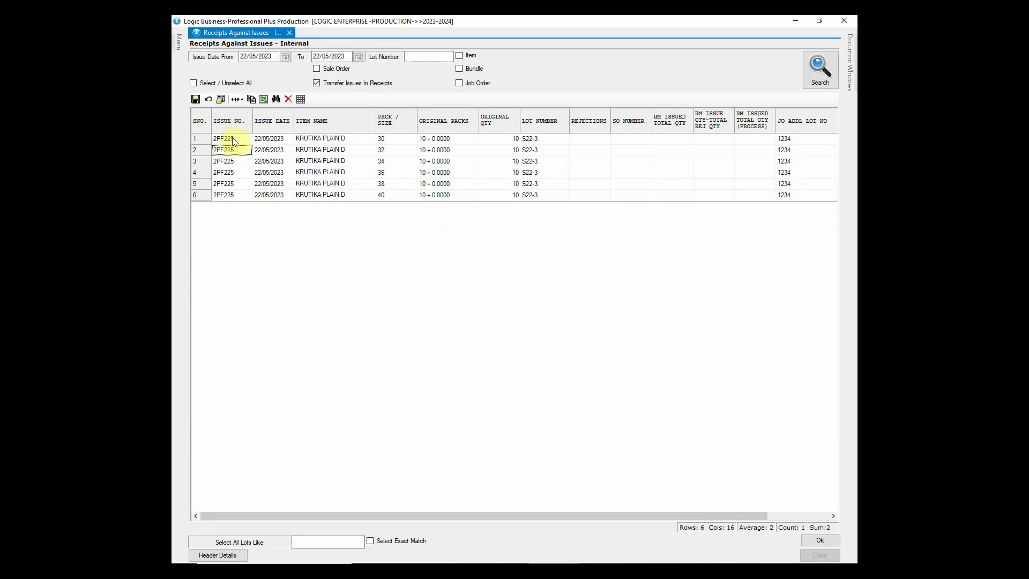
{"action": "key", "text": "space"}
{"action": "left_click", "coordinate": [235, 162]}
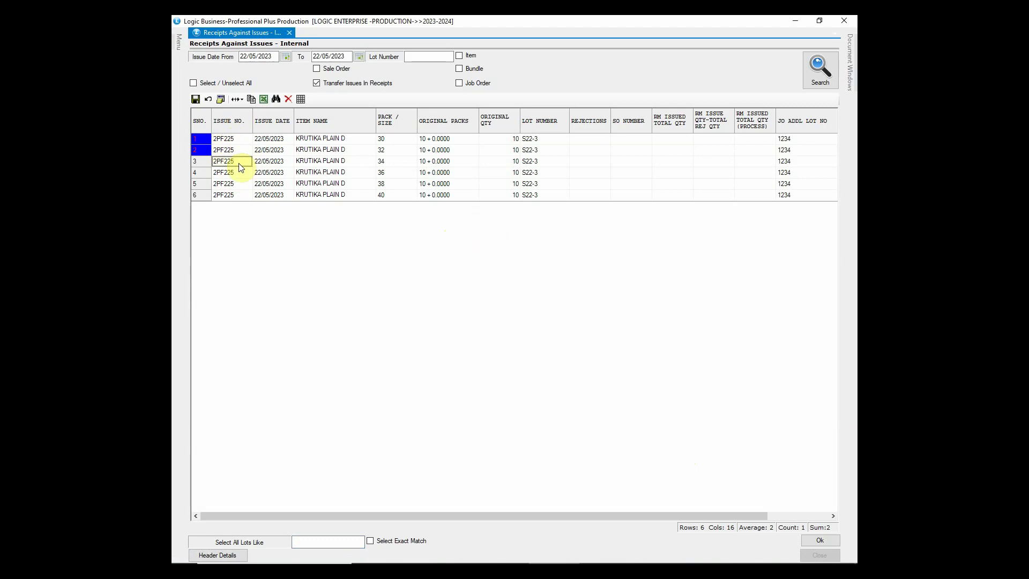
{"action": "left_click", "coordinate": [238, 172]}
{"action": "left_click", "coordinate": [240, 185]}
{"action": "left_click", "coordinate": [239, 195]}
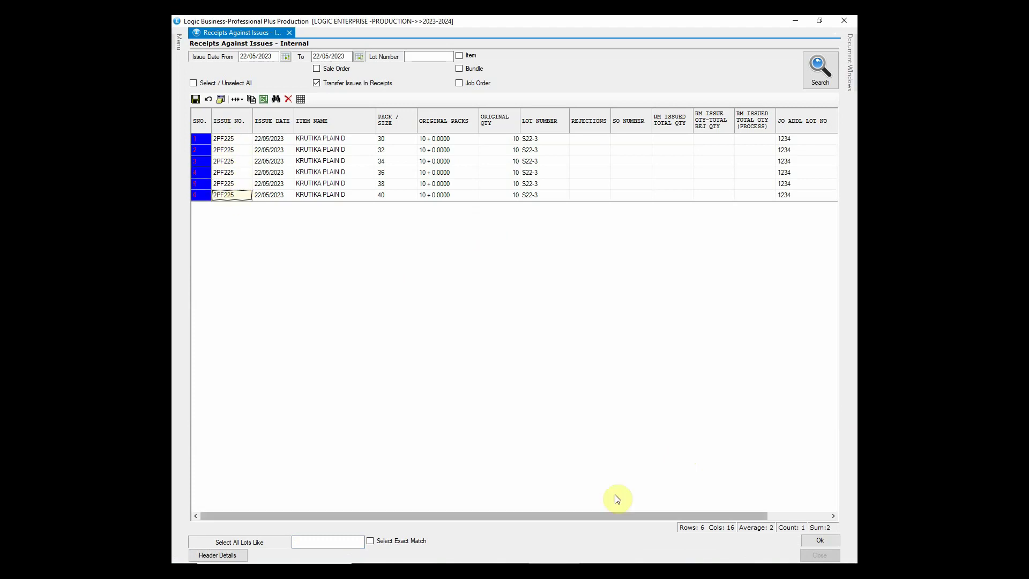
{"action": "left_click", "coordinate": [818, 540]}
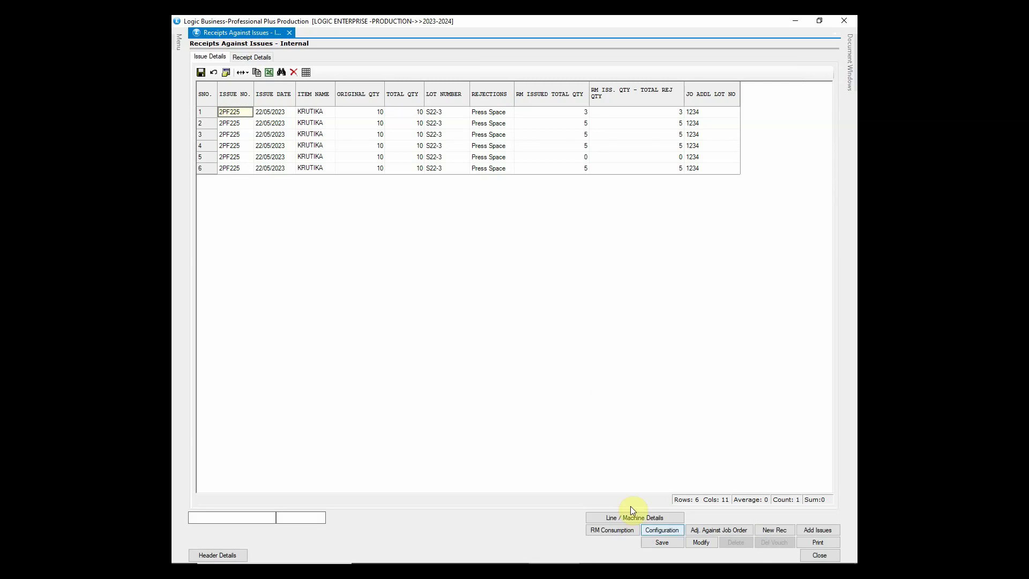
- Save the receipt against the cutting issue and close the voucher
{"action": "left_click", "coordinate": [662, 541]}
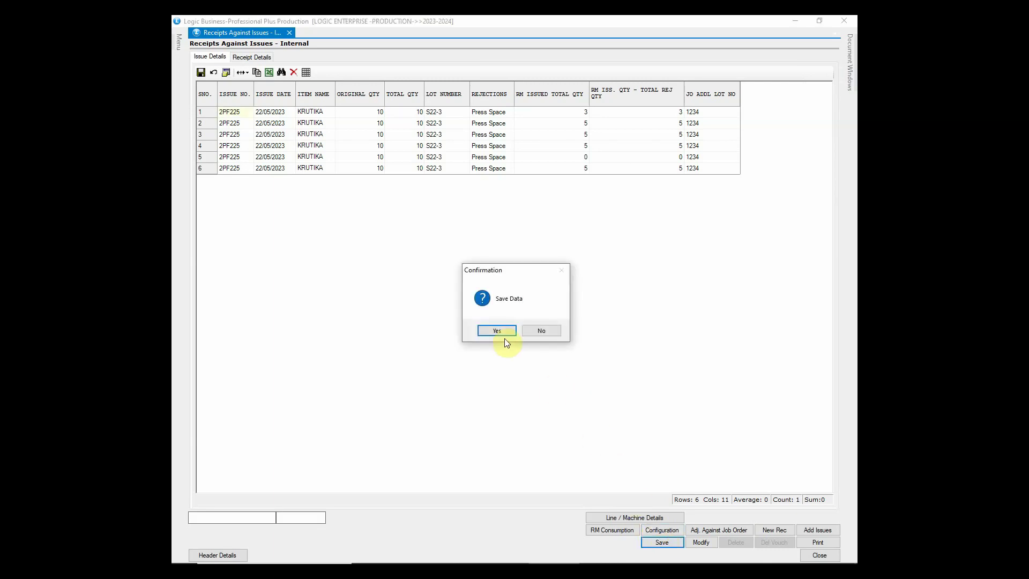
{"action": "left_click", "coordinate": [503, 337]}
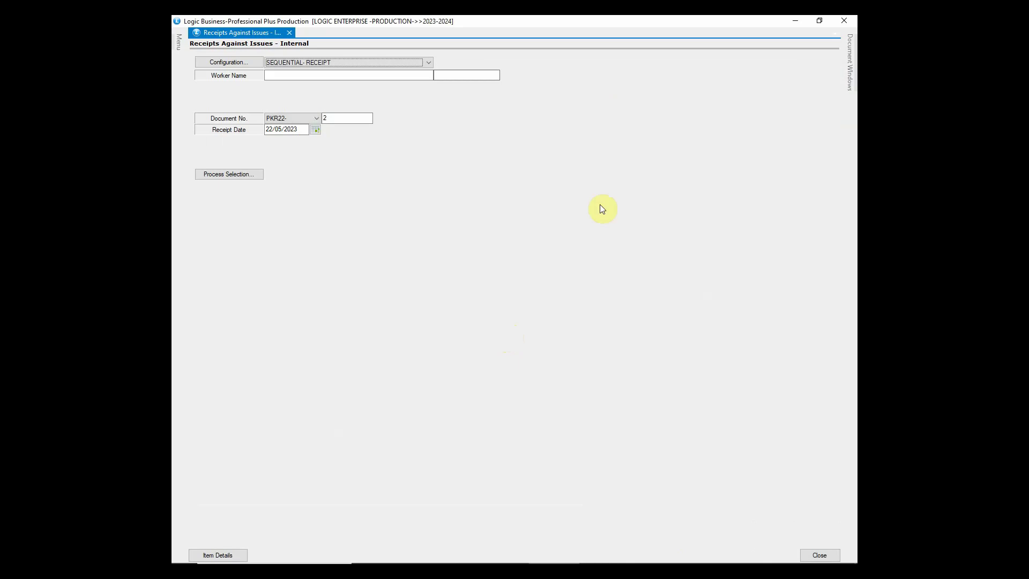
{"action": "left_click", "coordinate": [853, 18]}
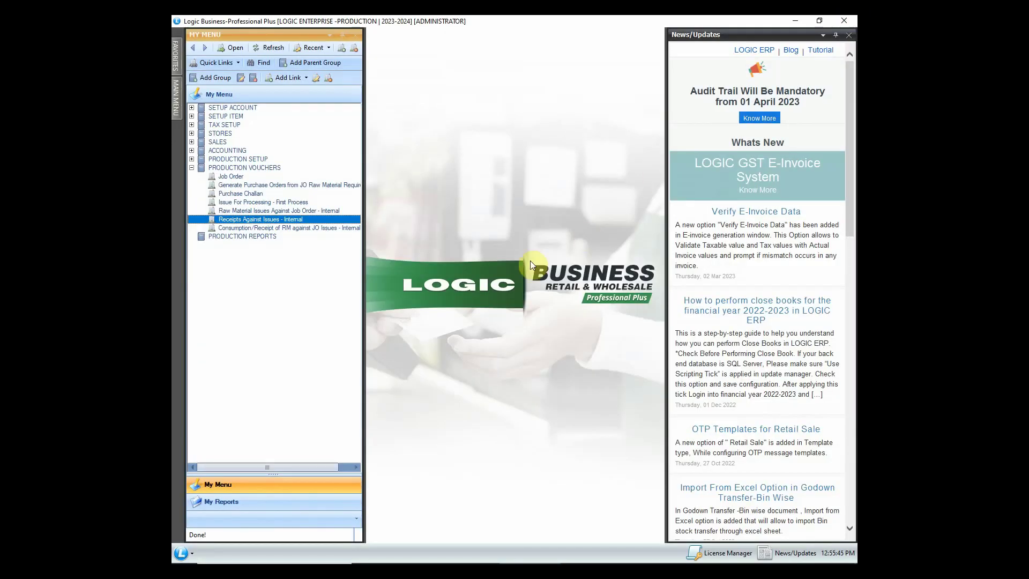
- Start a Consumption/Receipt of RM against JO Issues - Internal voucher and enter the same Manufacturing employee as the one received from
{"action": "left_click", "coordinate": [346, 229]}
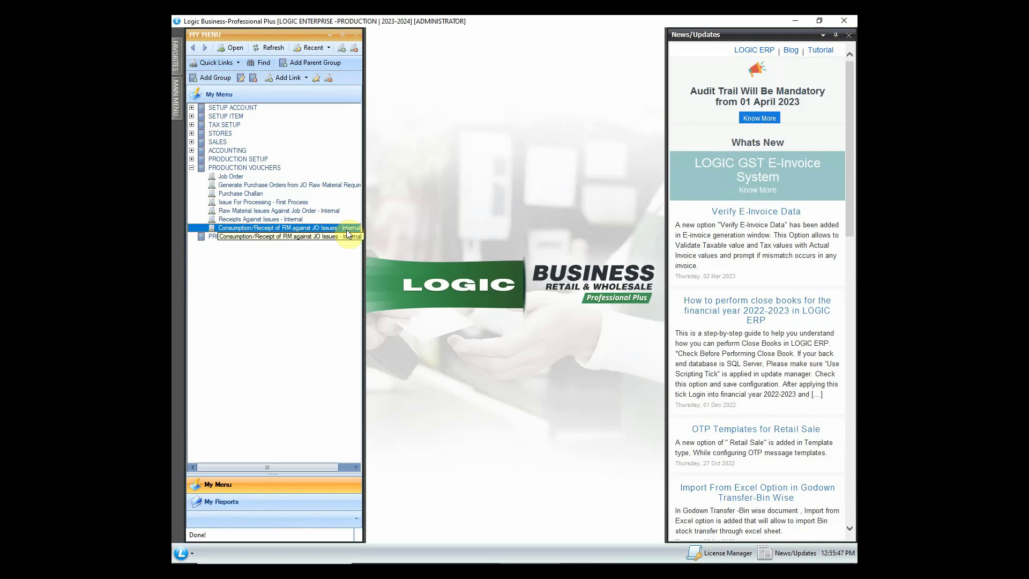
{"action": "double_click", "coordinate": [346, 231]}
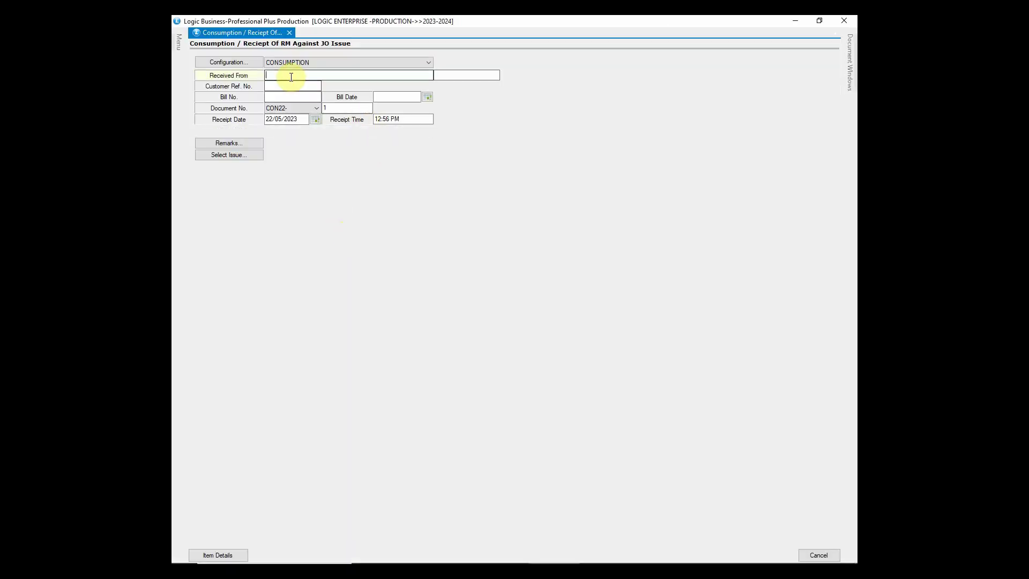
{"action": "type", "text": "AMIT"}
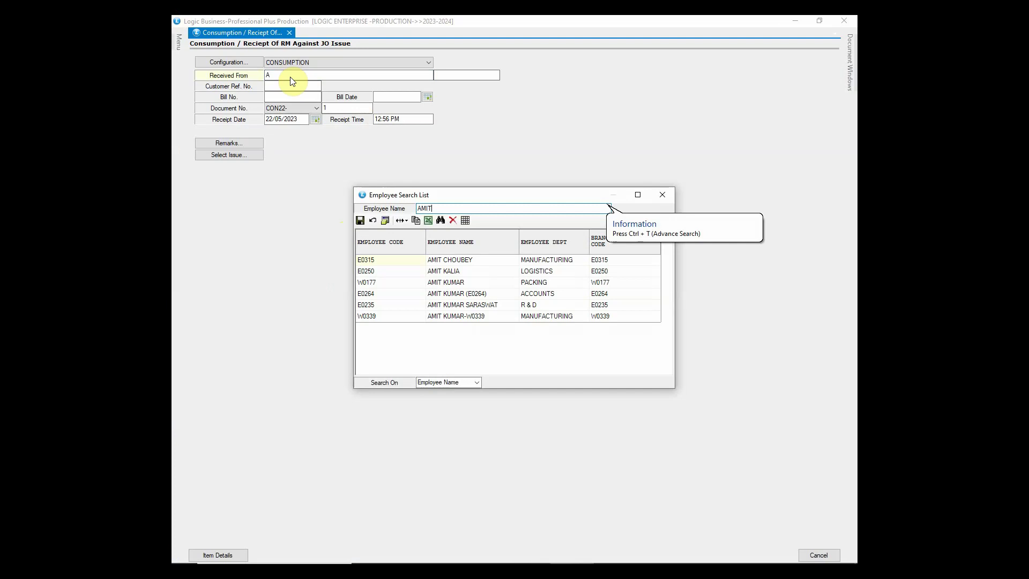
{"action": "double_click", "coordinate": [457, 262]}
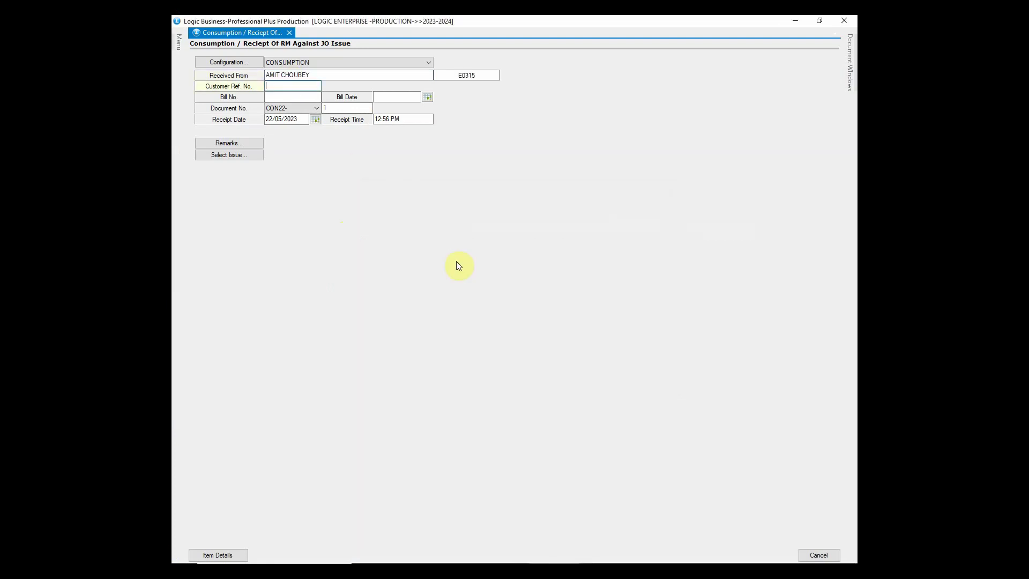
- Search the issue register, select issue PK22-1 dated 22/05/2023, and add its five pending KRUTIKA LABEL items to the consumption voucher
{"action": "left_click", "coordinate": [229, 155]}
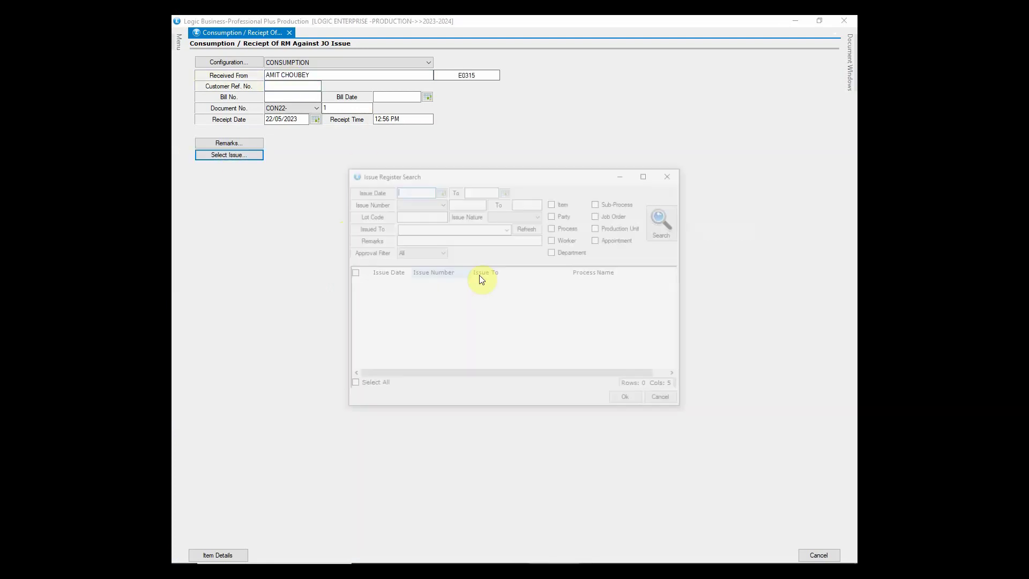
{"action": "left_click", "coordinate": [665, 220]}
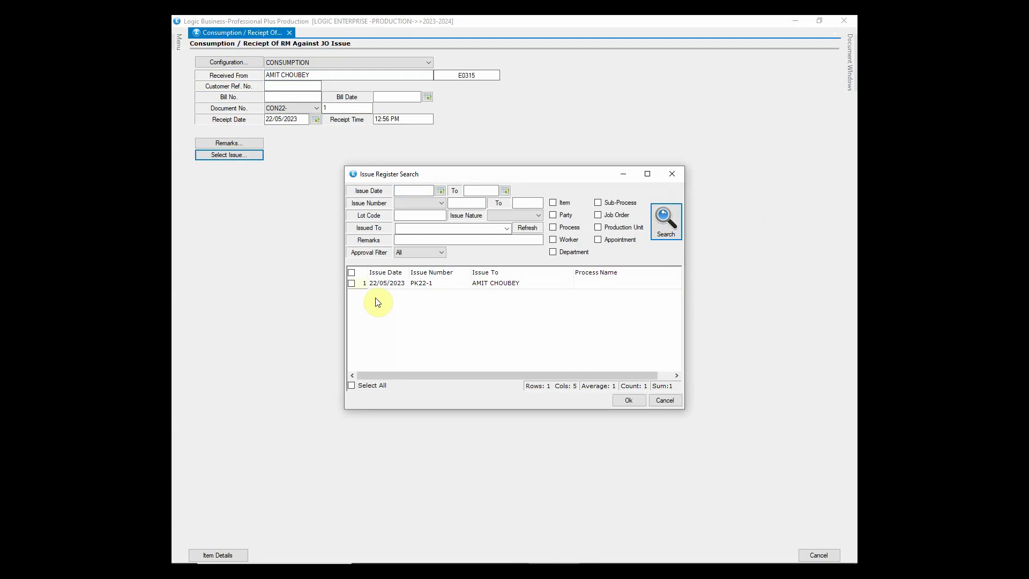
{"action": "left_click", "coordinate": [351, 283]}
{"action": "left_click", "coordinate": [635, 400]}
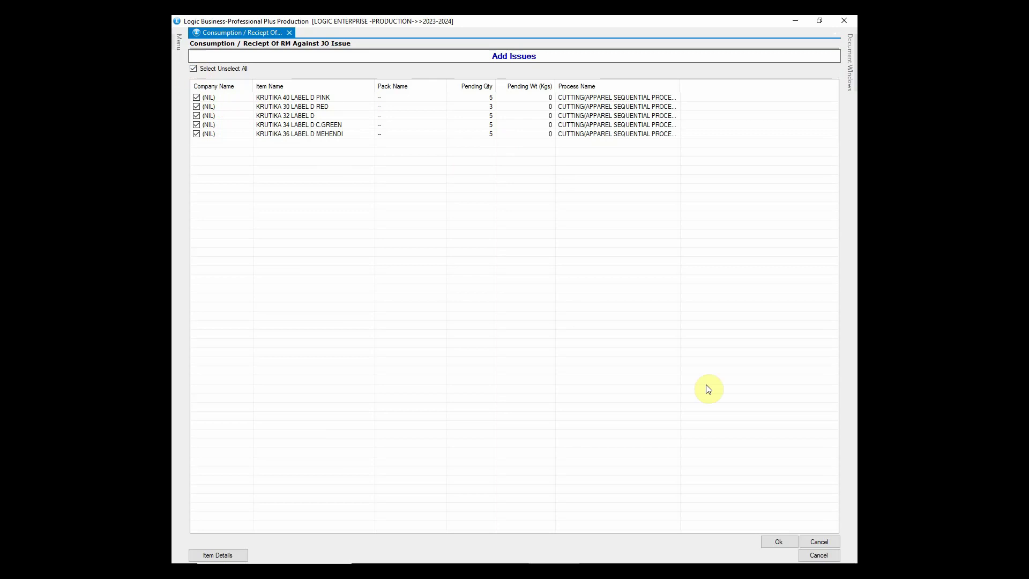
{"action": "left_click", "coordinate": [778, 542]}
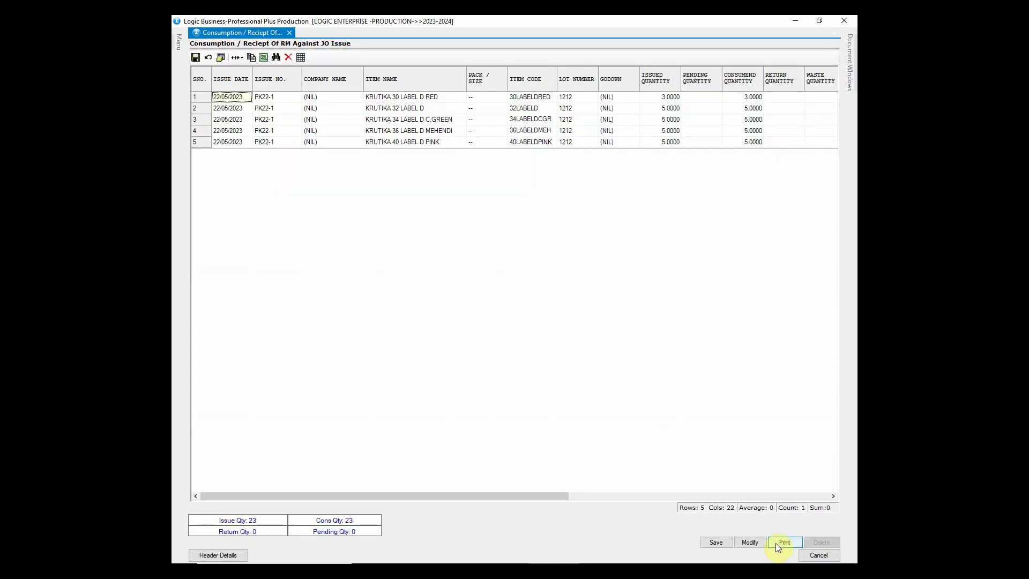
- Review the quantity columns of the consumption rows, then save the consumption voucher and close it
{"action": "left_click", "coordinate": [570, 496]}
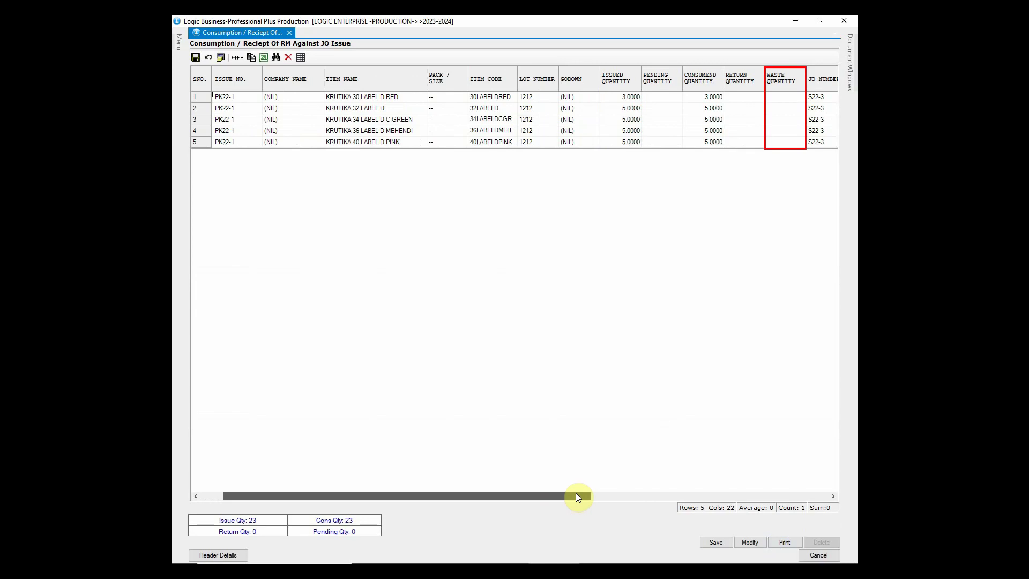
{"action": "left_click_drag", "start_coordinate": [579, 496], "coordinate": [524, 488]}
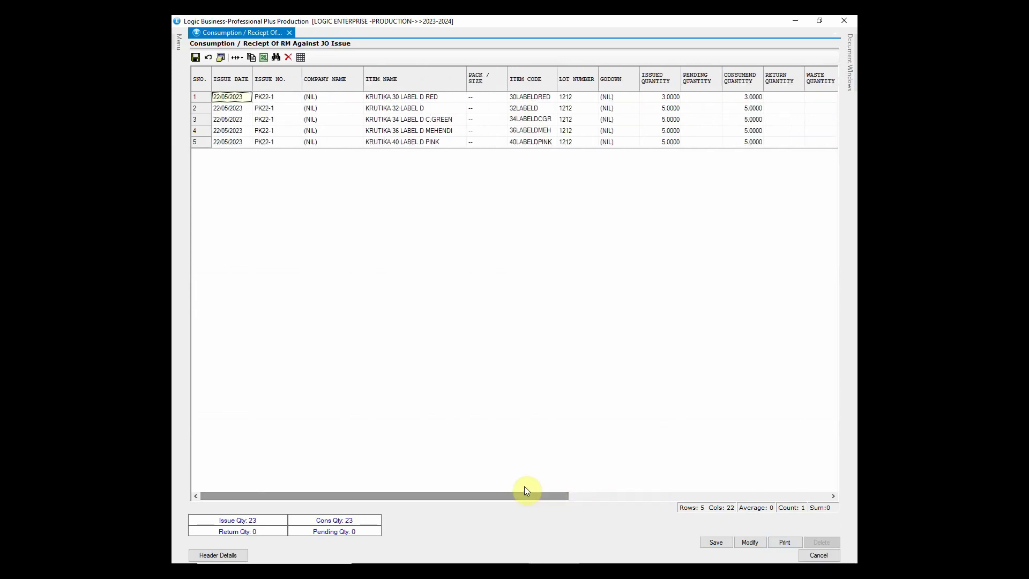
{"action": "left_click", "coordinate": [715, 543]}
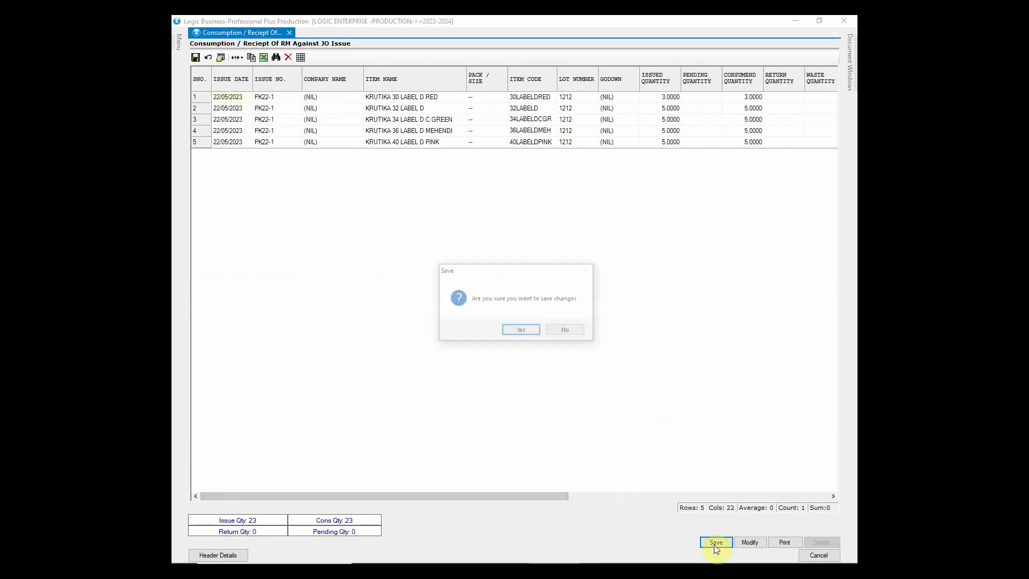
{"action": "left_click", "coordinate": [525, 333]}
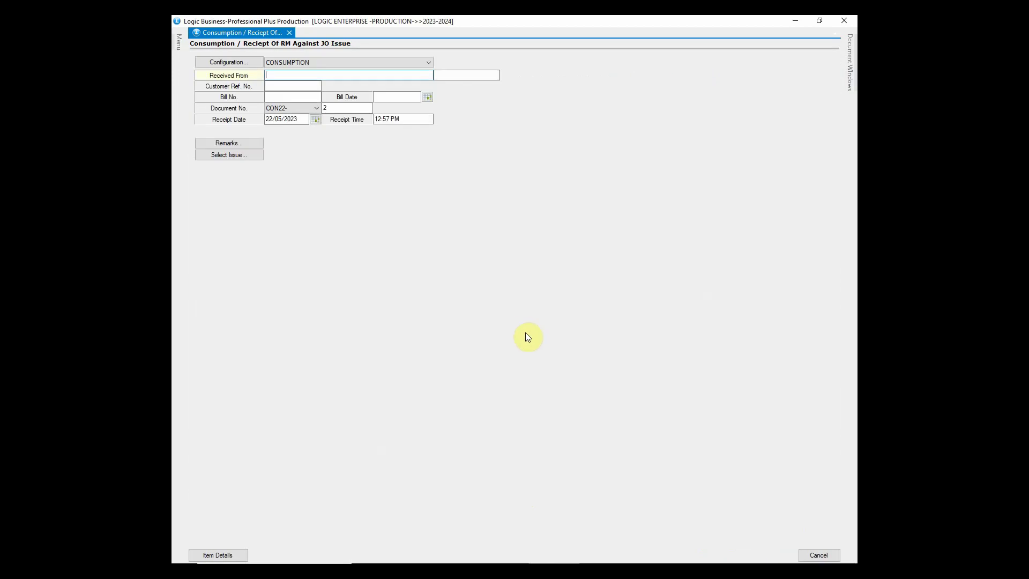
{"action": "left_click", "coordinate": [843, 18]}
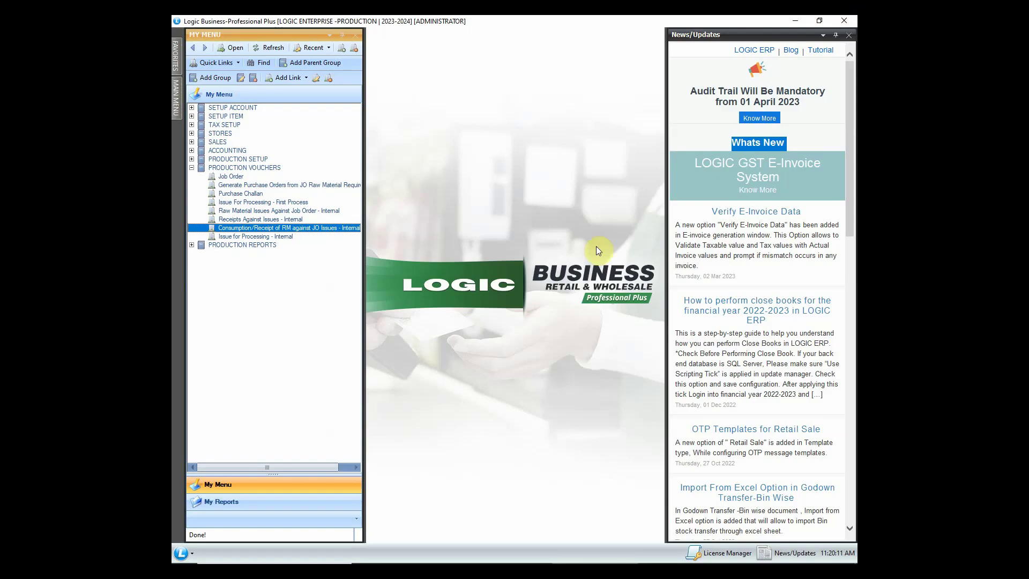
- Start an Issue for Processing - Internal voucher and fill in the worker's name with the first matching Manufacturing employee
{"action": "left_click", "coordinate": [297, 236]}
{"action": "double_click", "coordinate": [302, 236]}
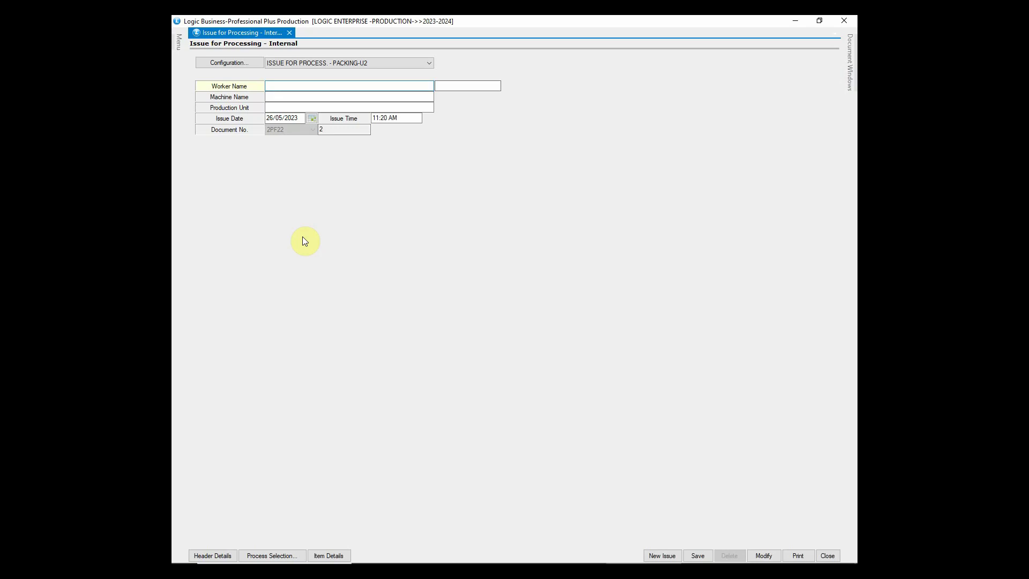
{"action": "type", "text": "AMIT"}
{"action": "key", "text": "Return"}
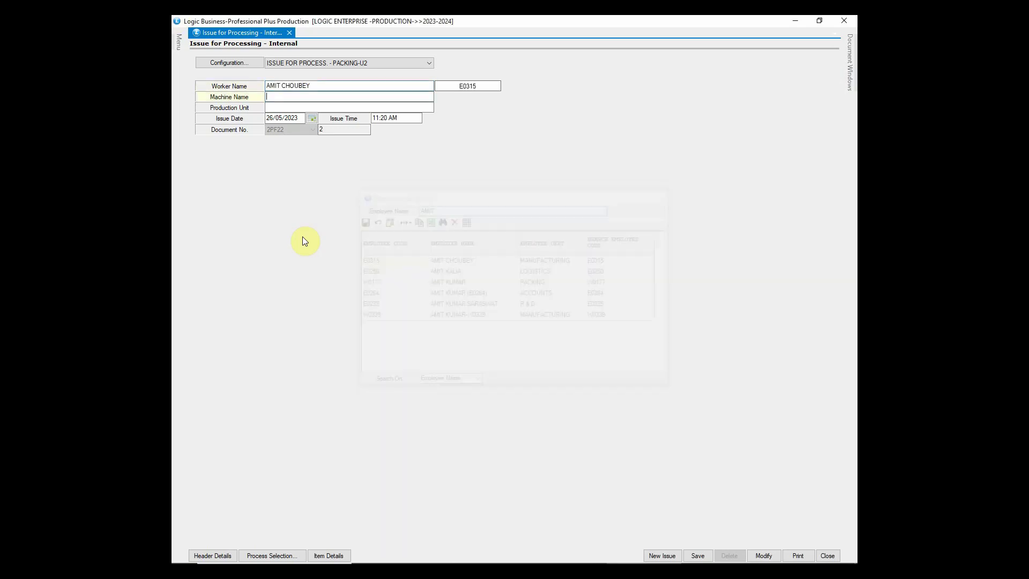
- Choose the STICHING process under APPAREL SEQUENTIAL PROCESS and add the six pending KRUTIKA PLAIN D MAROON entries of job card PKR22--1 to the issue
{"action": "left_click", "coordinate": [273, 555]}
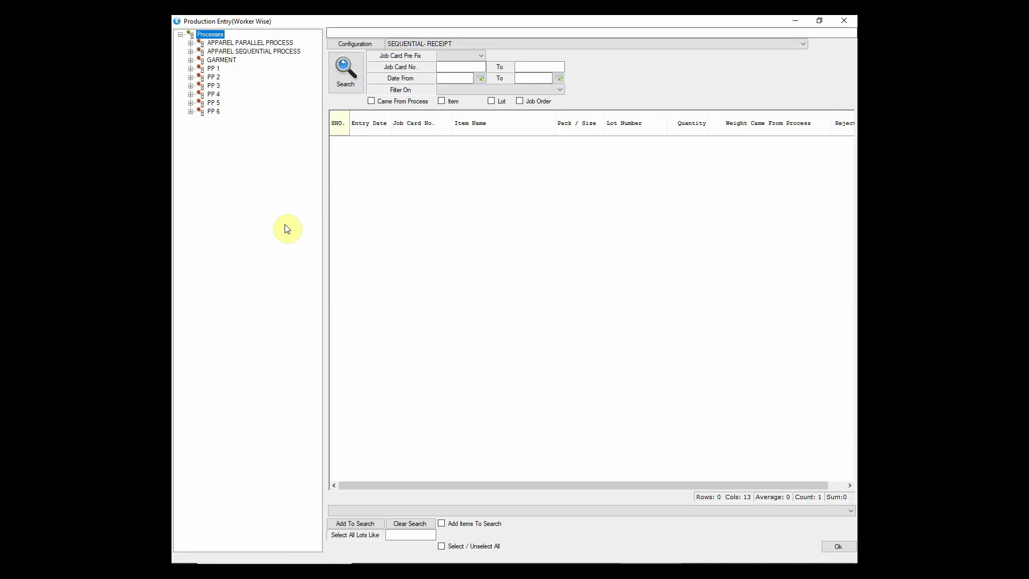
{"action": "left_click", "coordinate": [256, 51]}
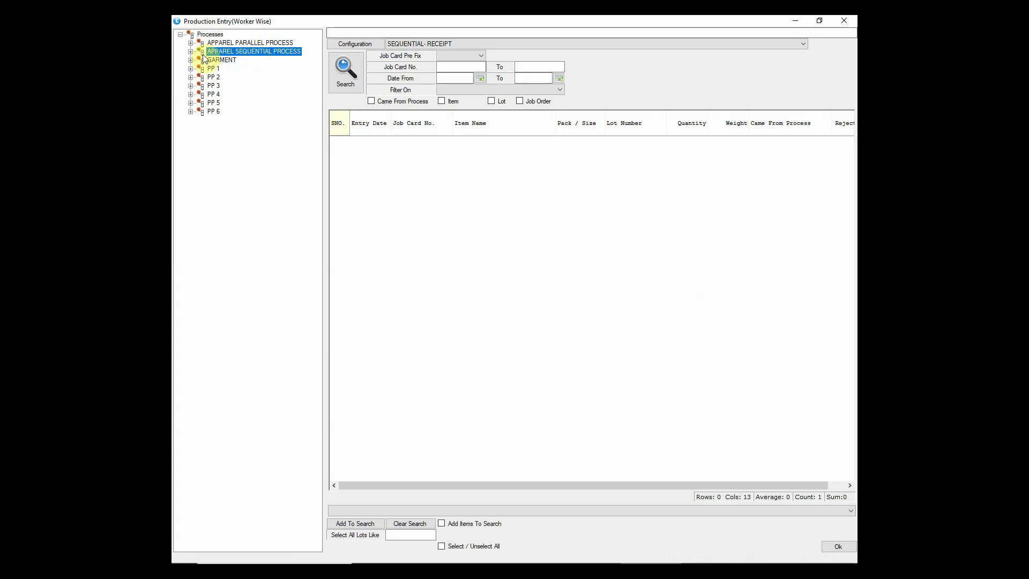
{"action": "left_click", "coordinate": [190, 52]}
{"action": "left_click", "coordinate": [231, 68]}
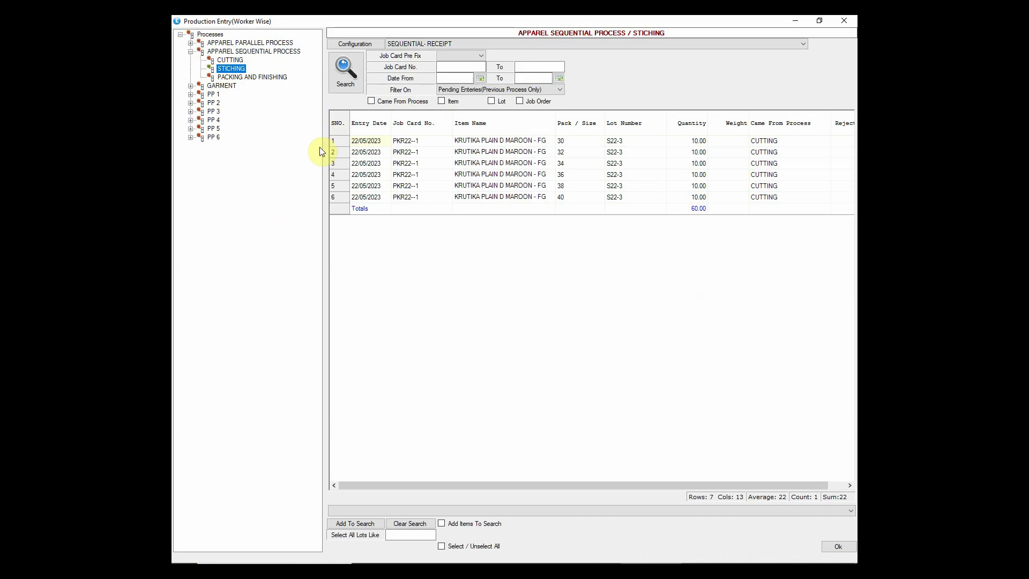
{"action": "left_click", "coordinate": [367, 144]}
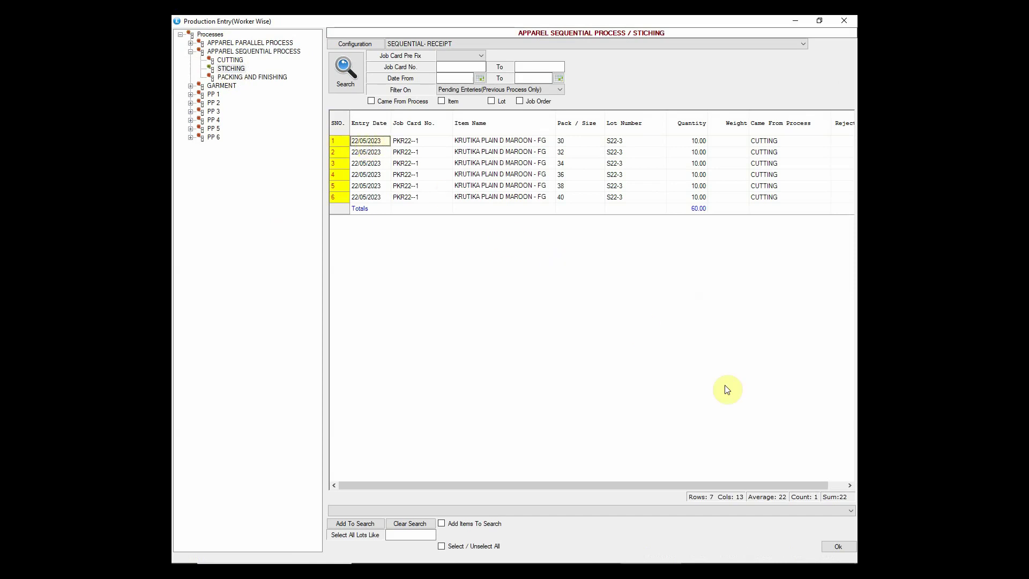
{"action": "left_click", "coordinate": [837, 552]}
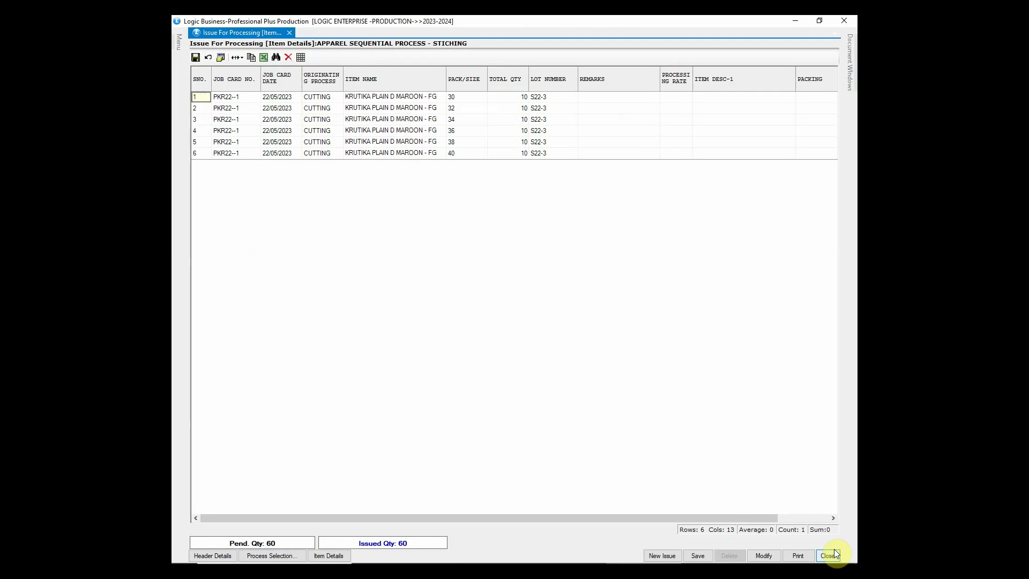
- Check the processing rate column of the stitching issue rows, then save the issue voucher and close it
{"action": "left_click", "coordinate": [678, 98]}
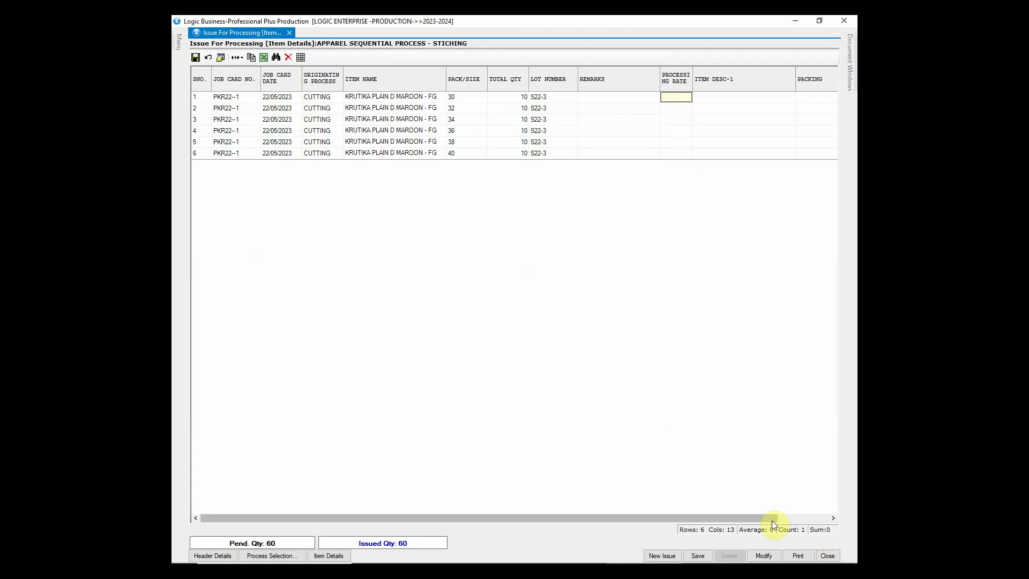
{"action": "left_click", "coordinate": [696, 555]}
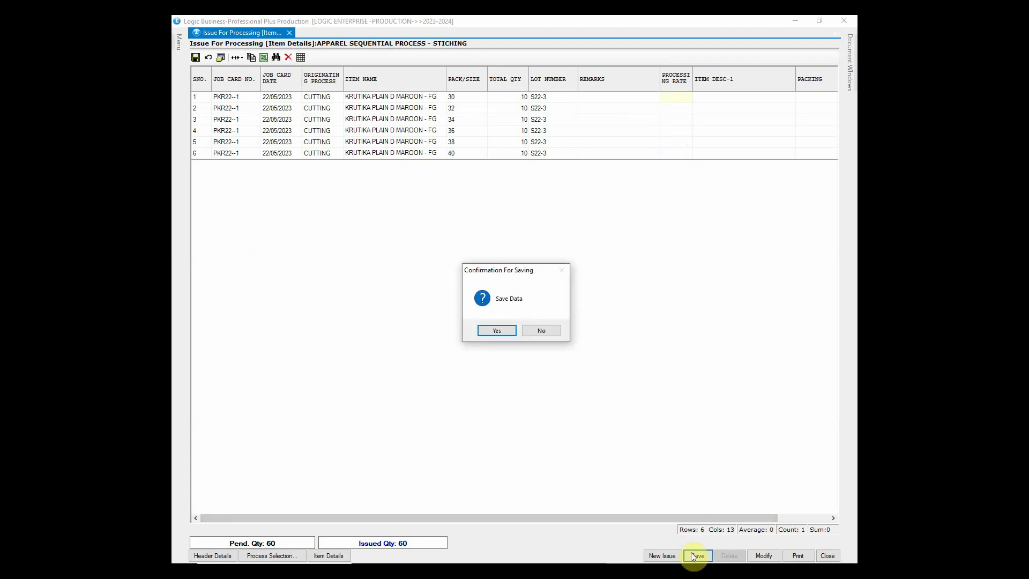
{"action": "left_click", "coordinate": [503, 330]}
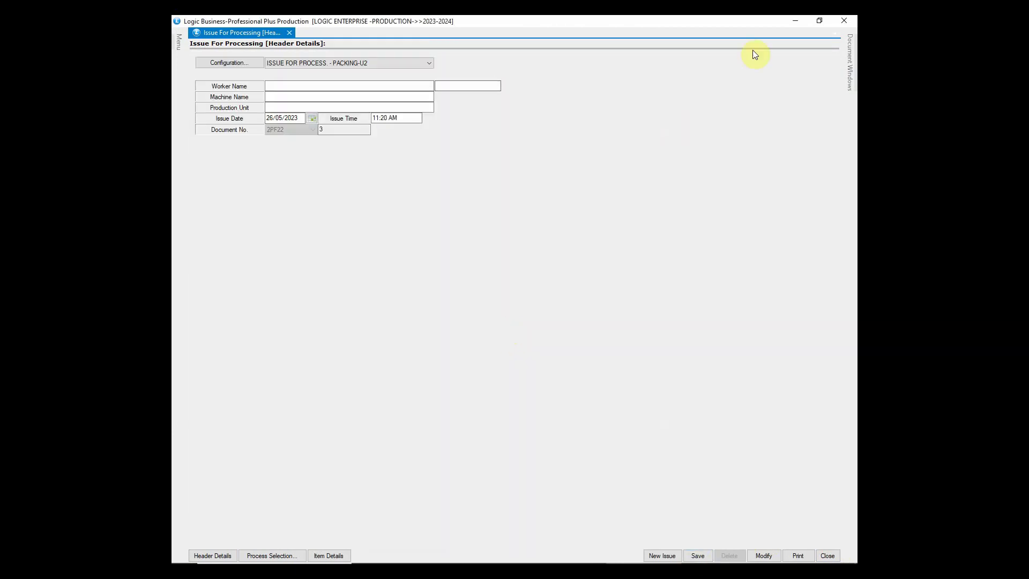
{"action": "left_click", "coordinate": [844, 21]}
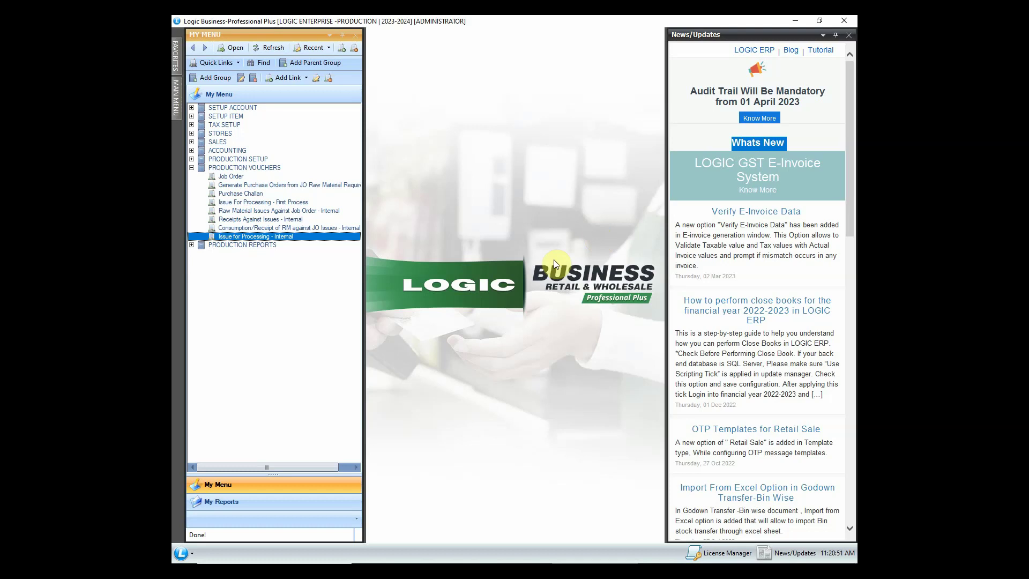
- Start a Receipts Against Issues - Internal voucher and enter the same Manufacturing employee as the worker
{"action": "left_click", "coordinate": [312, 220]}
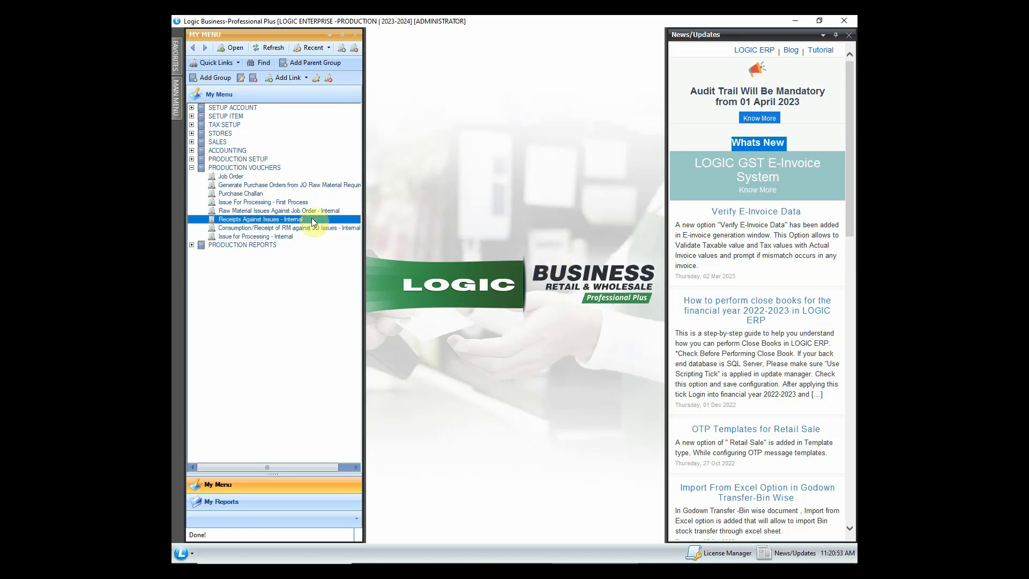
{"action": "double_click", "coordinate": [311, 219]}
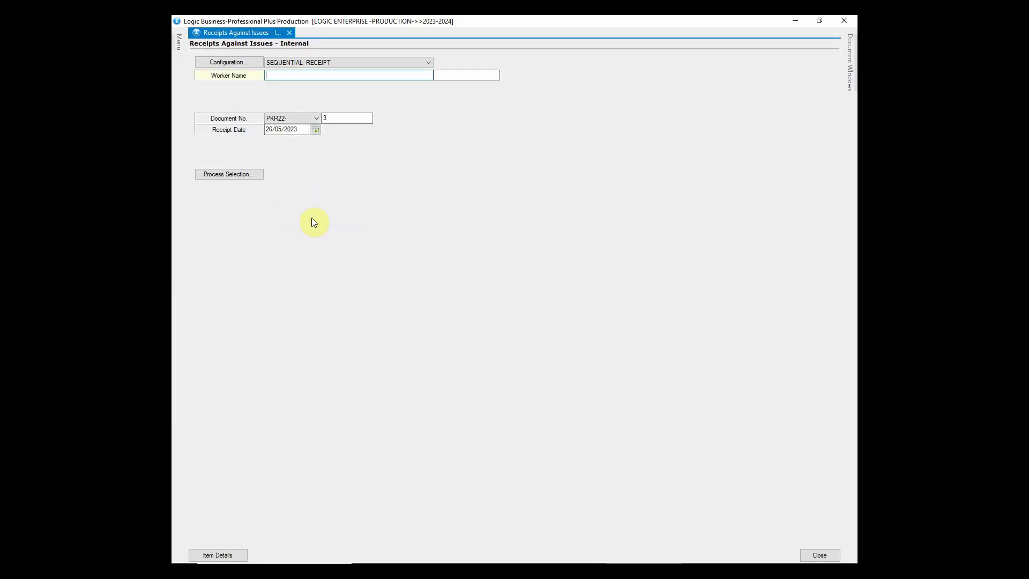
{"action": "type", "text": "AMIT"}
{"action": "key", "text": "Return"}
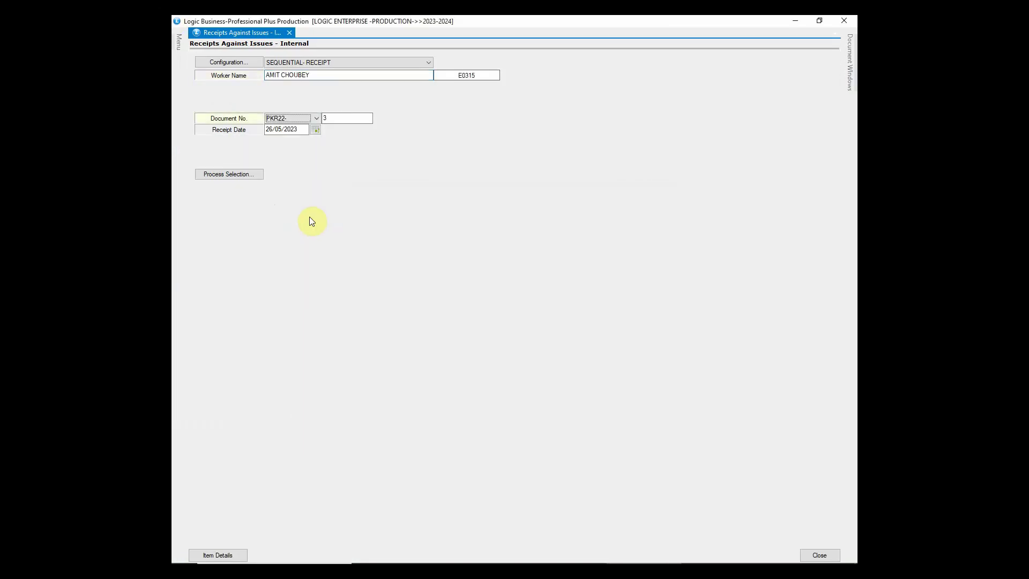
- Select Stiching under Apparel Sequential Process for the receipt and list the pending issues of lot S22-6
{"action": "left_click", "coordinate": [239, 175]}
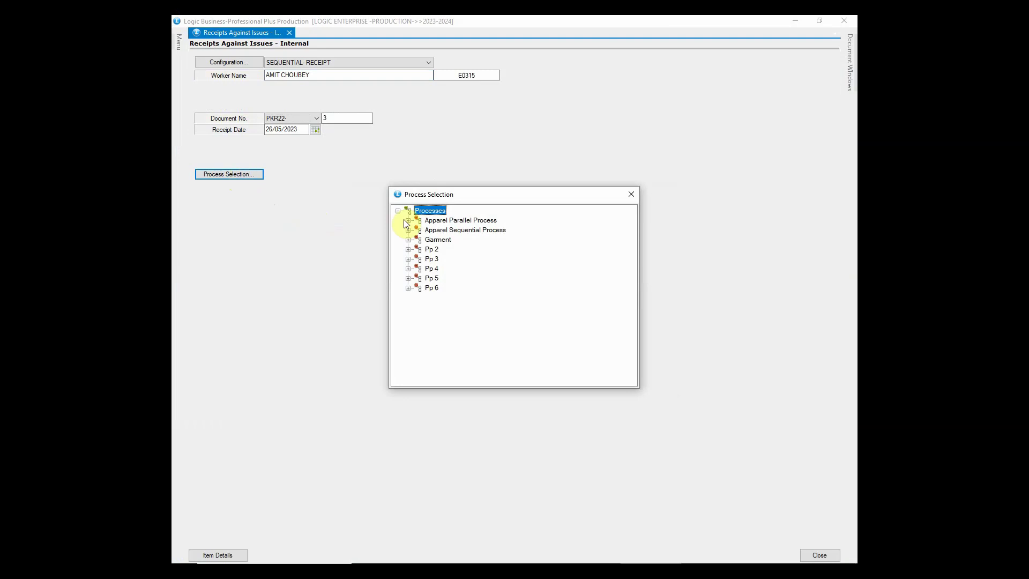
{"action": "left_click", "coordinate": [408, 231]}
{"action": "left_click", "coordinate": [407, 230]}
{"action": "left_click", "coordinate": [446, 249]}
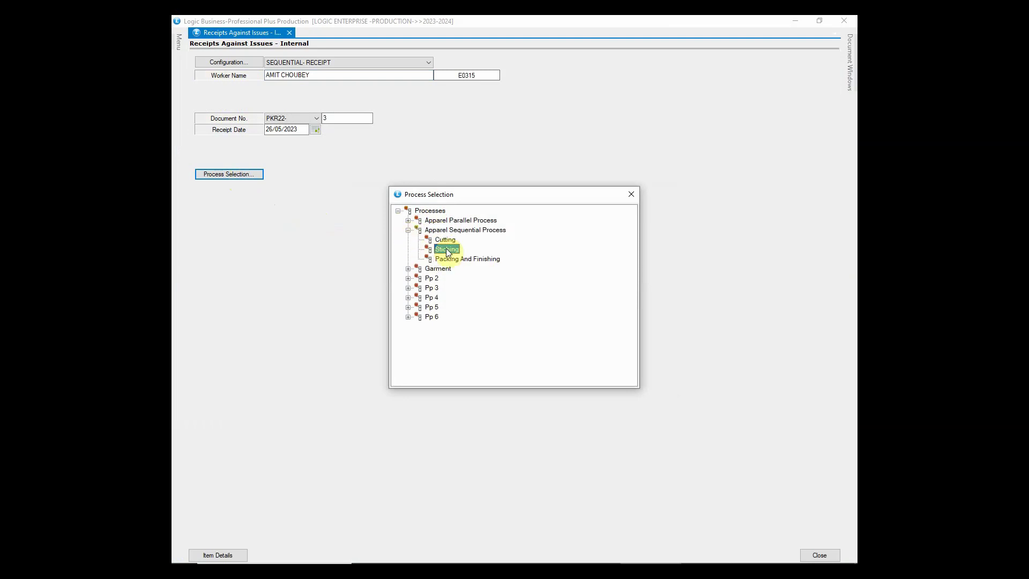
{"action": "double_click", "coordinate": [447, 250]}
{"action": "left_click", "coordinate": [826, 530]}
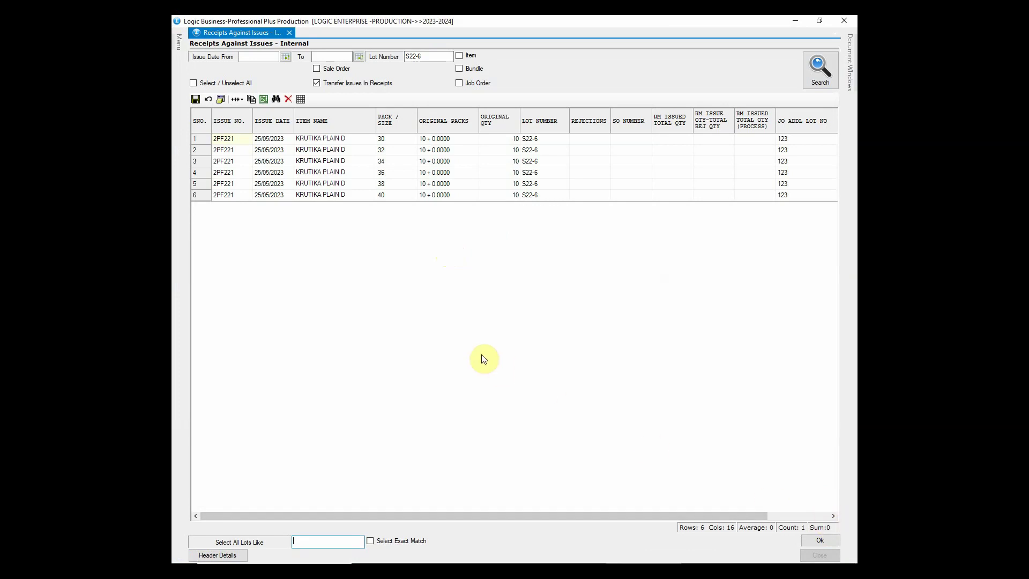
- Select all six KRUTIKA PLAIN D rows of issue 2PF221 and add them to the receipt voucher
{"action": "left_click", "coordinate": [232, 140]}
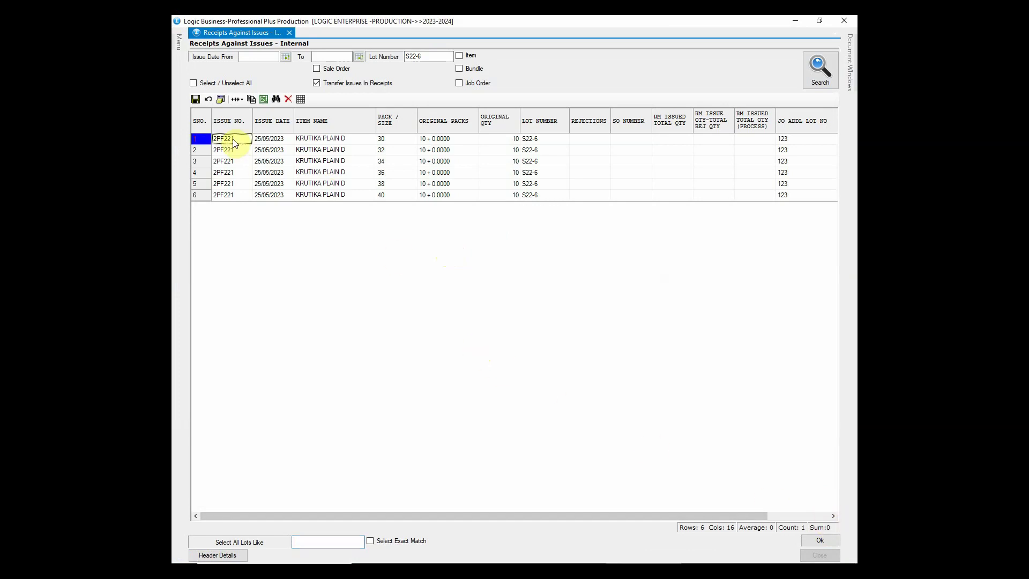
{"action": "left_click", "coordinate": [196, 84]}
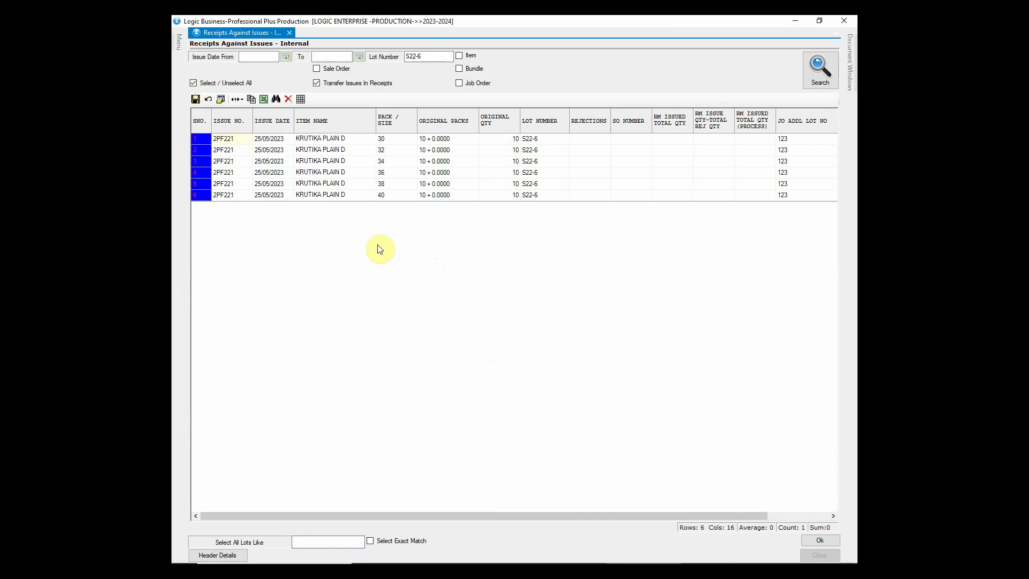
{"action": "left_click", "coordinate": [822, 539]}
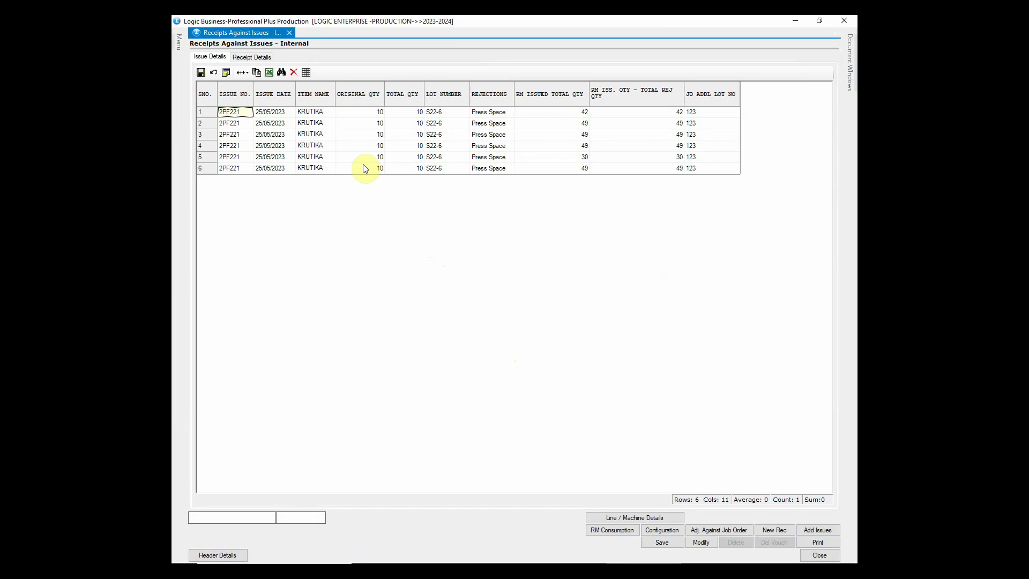
- Review the stitching receipt's item details and accept the raw material consumption rows against the job order issues
{"action": "left_click", "coordinate": [260, 56]}
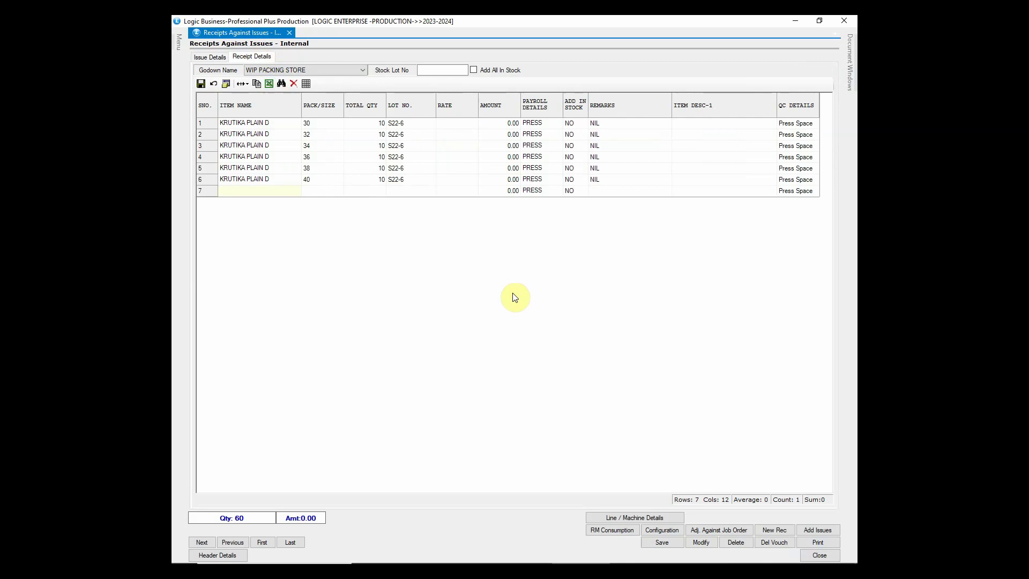
{"action": "left_click", "coordinate": [607, 531]}
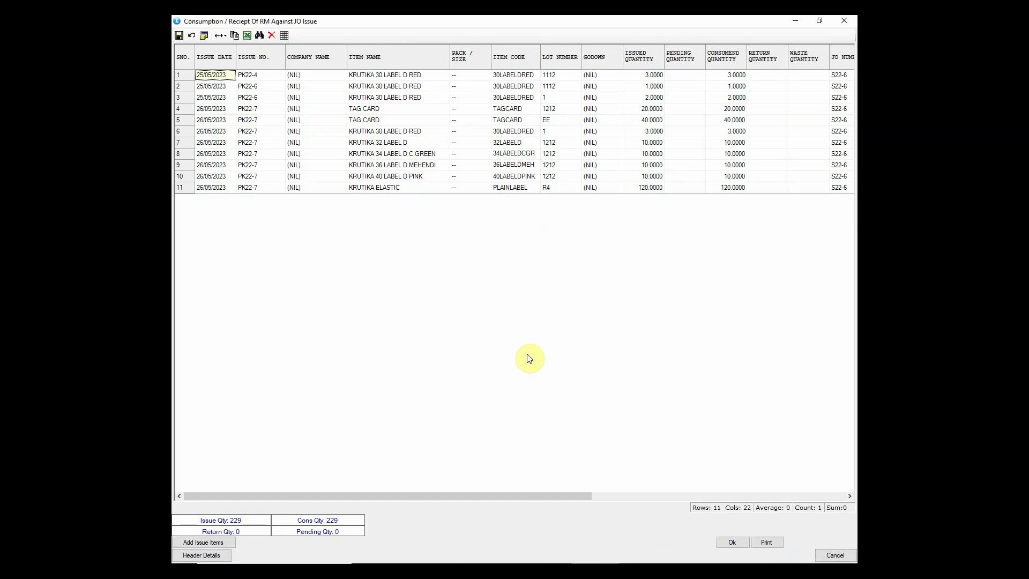
{"action": "left_click", "coordinate": [732, 541]}
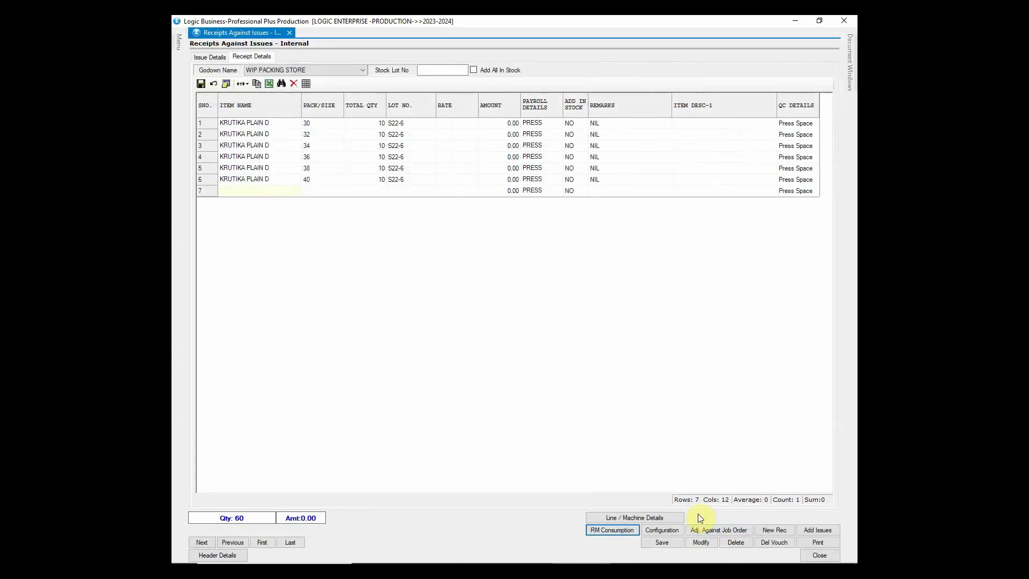
- Save the stitching receipt voucher and close its window
{"action": "left_click", "coordinate": [662, 542]}
{"action": "left_click", "coordinate": [506, 332]}
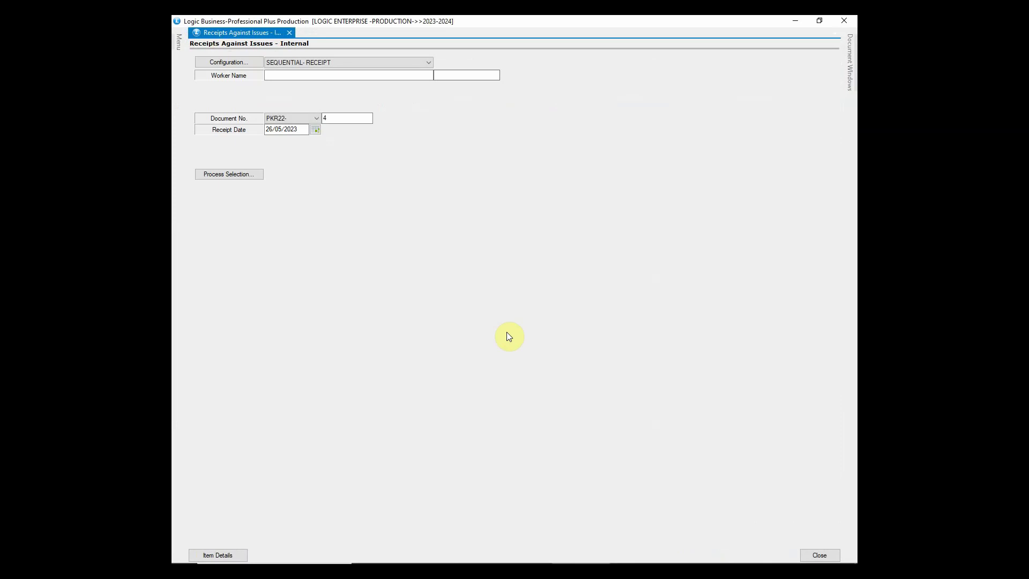
{"action": "left_click", "coordinate": [842, 21]}
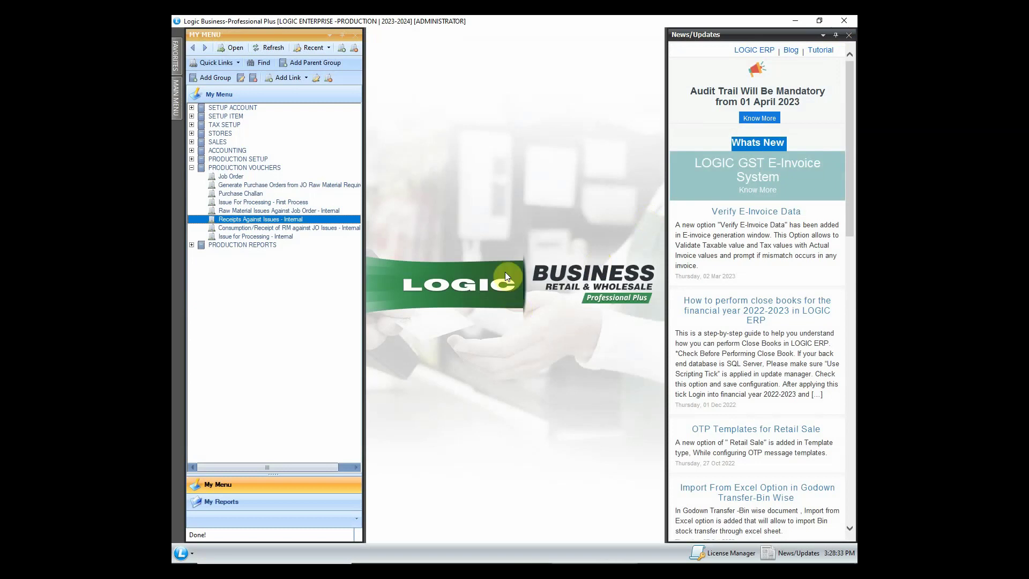
- Start another Issue for Processing - Internal voucher and enter the first matching Manufacturing employee as the worker
{"action": "left_click", "coordinate": [294, 236]}
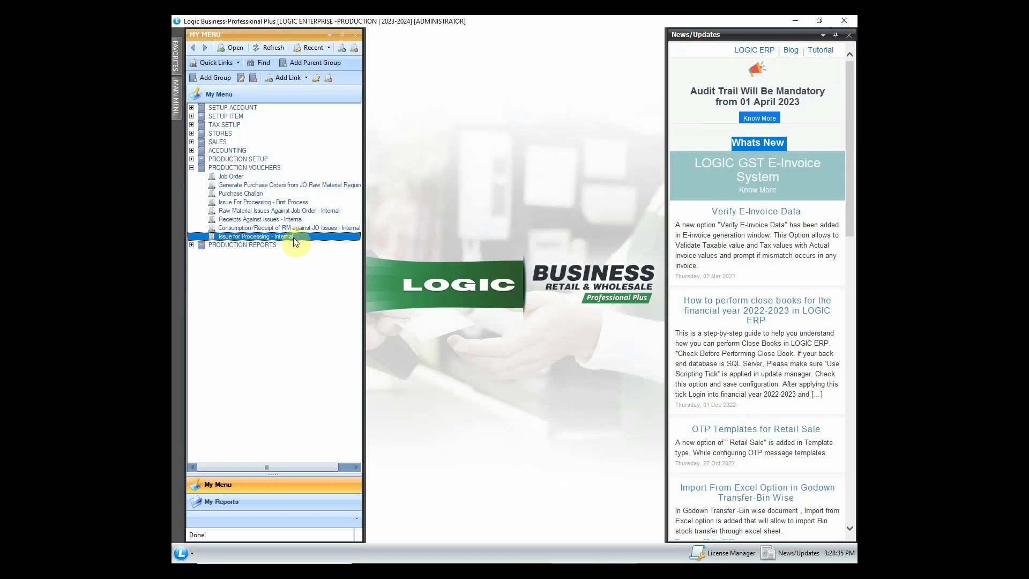
{"action": "double_click", "coordinate": [302, 233]}
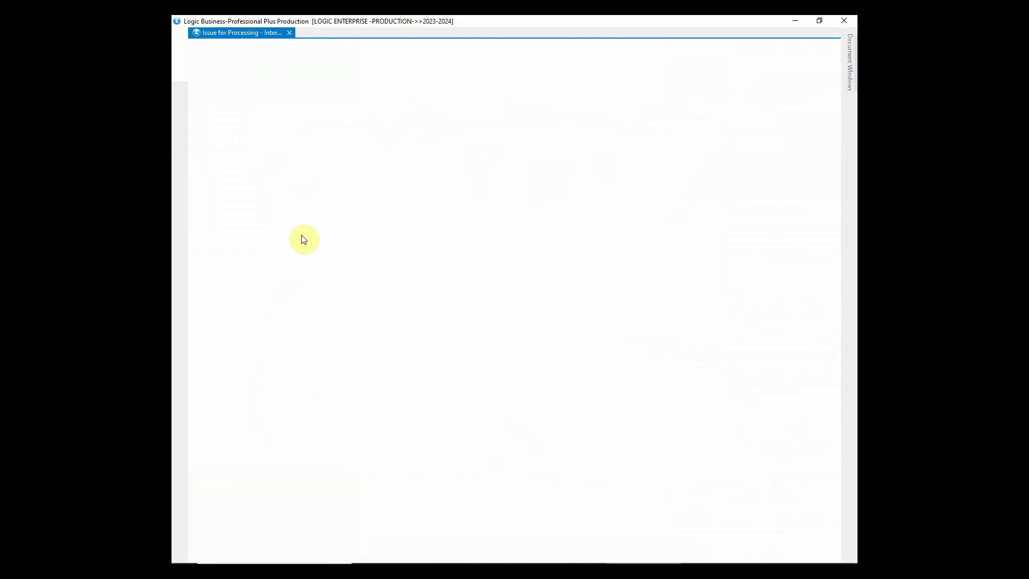
{"action": "type", "text": "AMIT"}
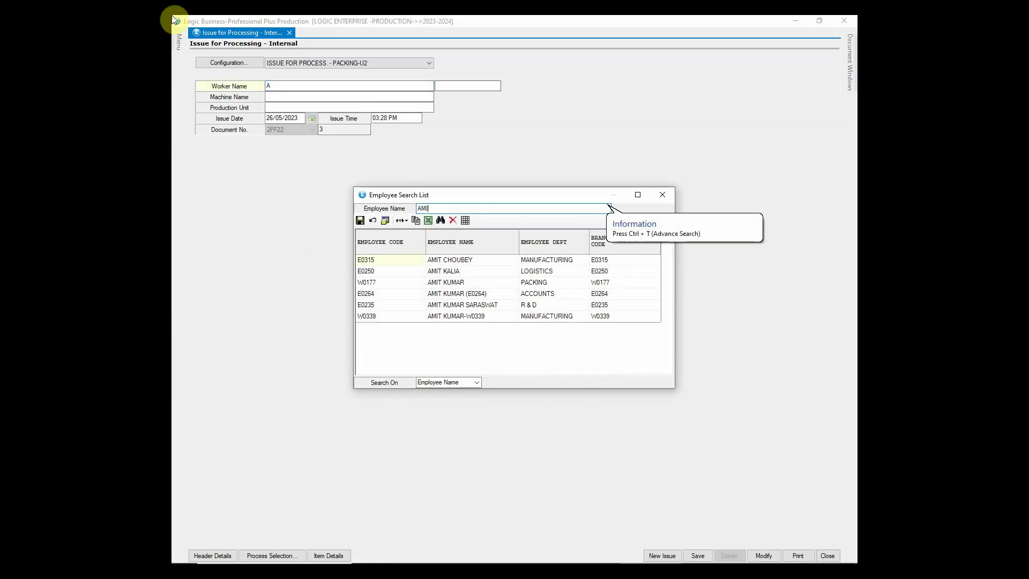
{"action": "key", "text": "Return"}
{"action": "key", "text": "Return"}
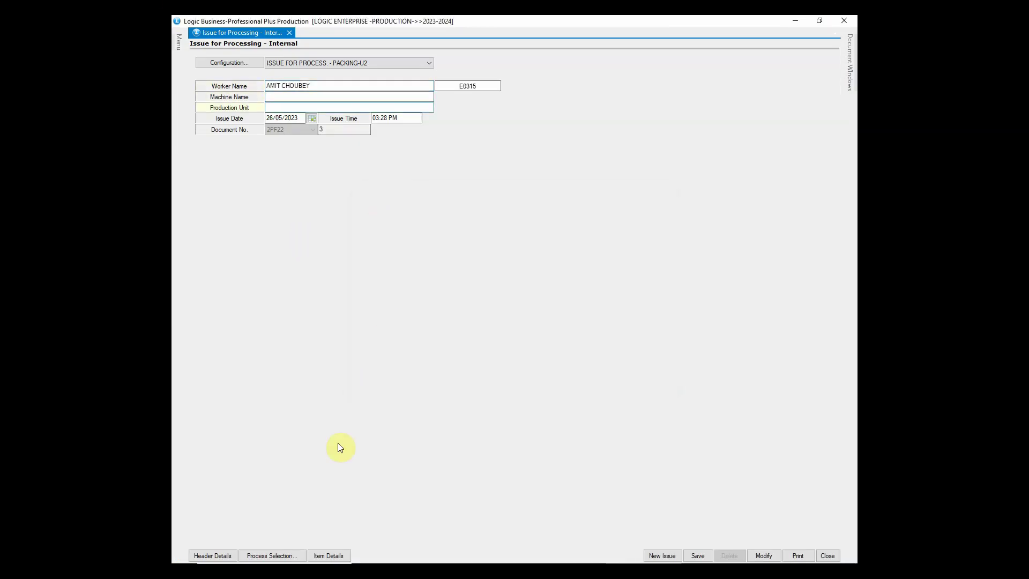
- Choose PACKING AND FINISHING under APPAREL SEQUENTIAL PROCESS and check which process its pending entries came from
{"action": "left_click", "coordinate": [292, 552]}
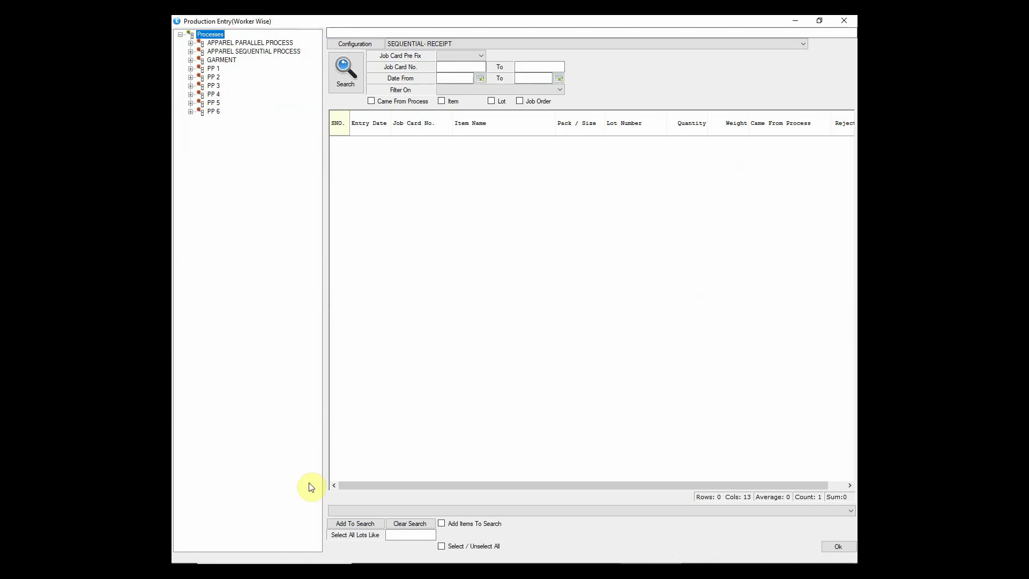
{"action": "left_click", "coordinate": [252, 51]}
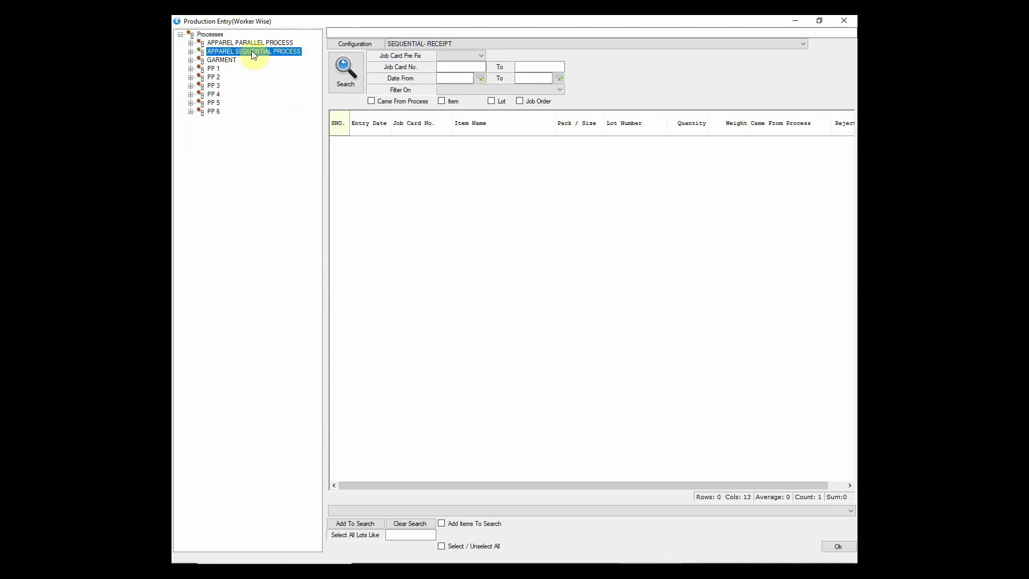
{"action": "left_click", "coordinate": [191, 51]}
{"action": "left_click", "coordinate": [258, 77]}
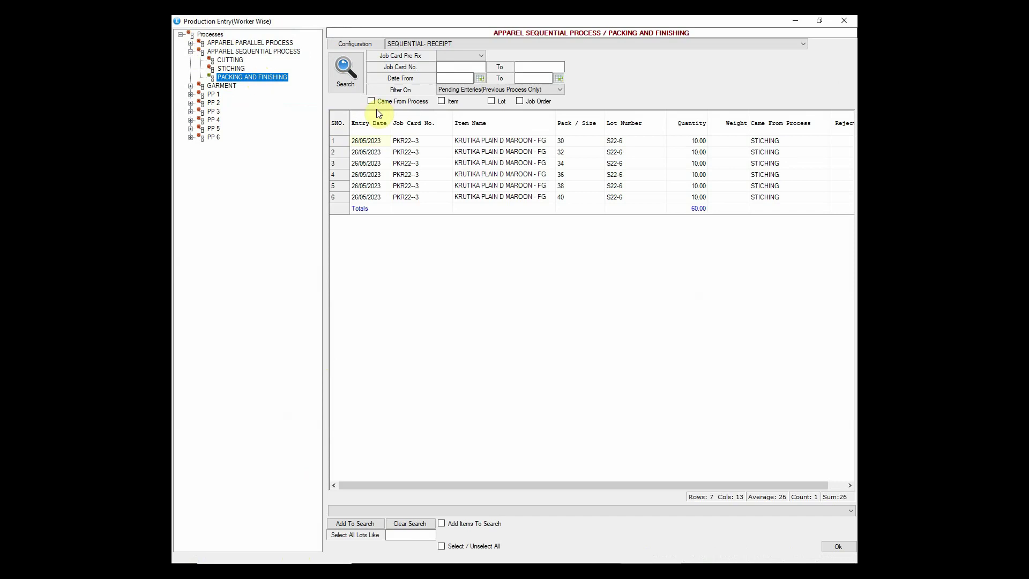
{"action": "left_click", "coordinate": [761, 129]}
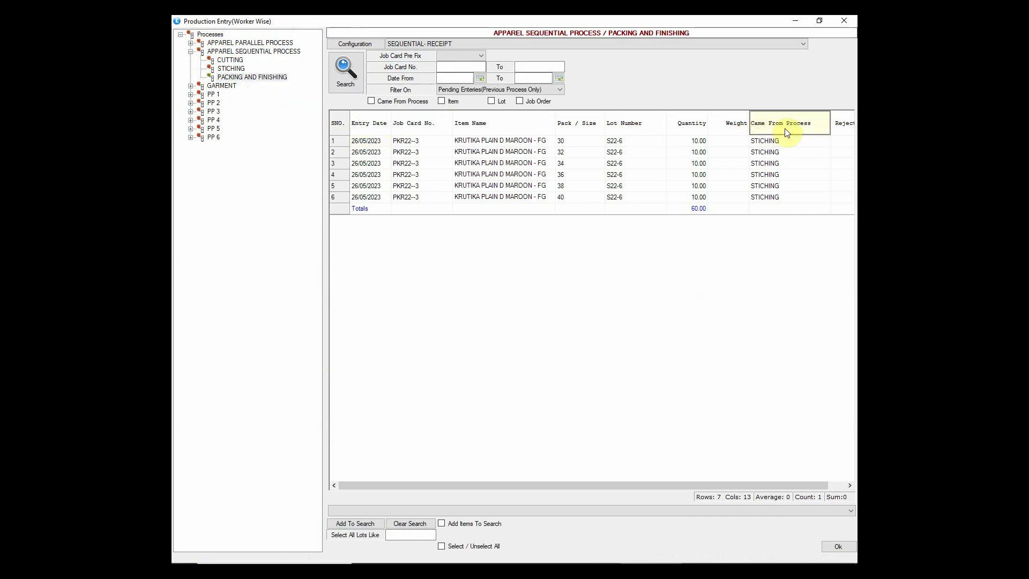
{"action": "left_click", "coordinate": [776, 142]}
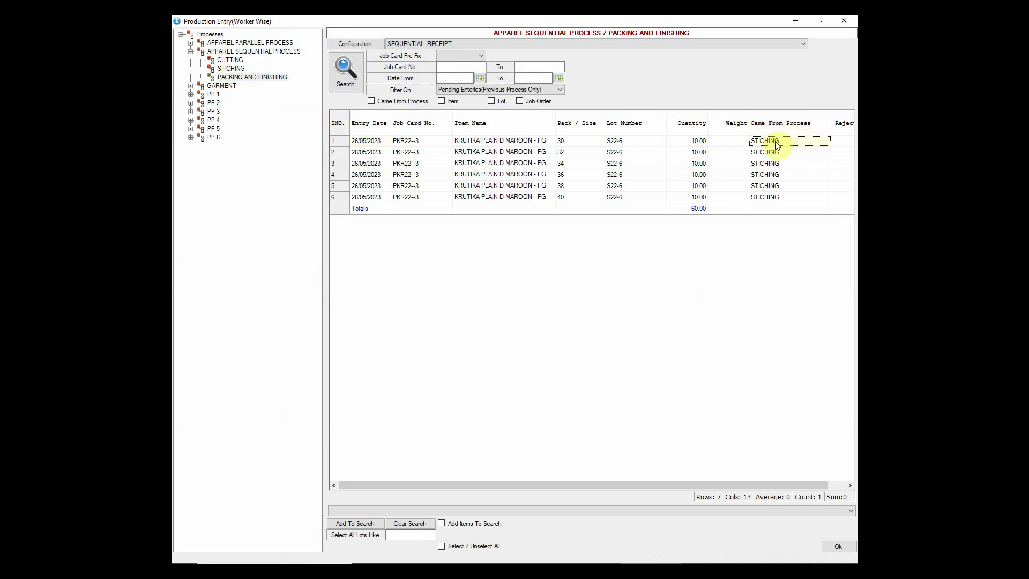
- Add all six pending STICHING entries to the PACKING AND FINISHING issue, save the voucher and close its window
{"action": "left_click", "coordinate": [377, 143]}
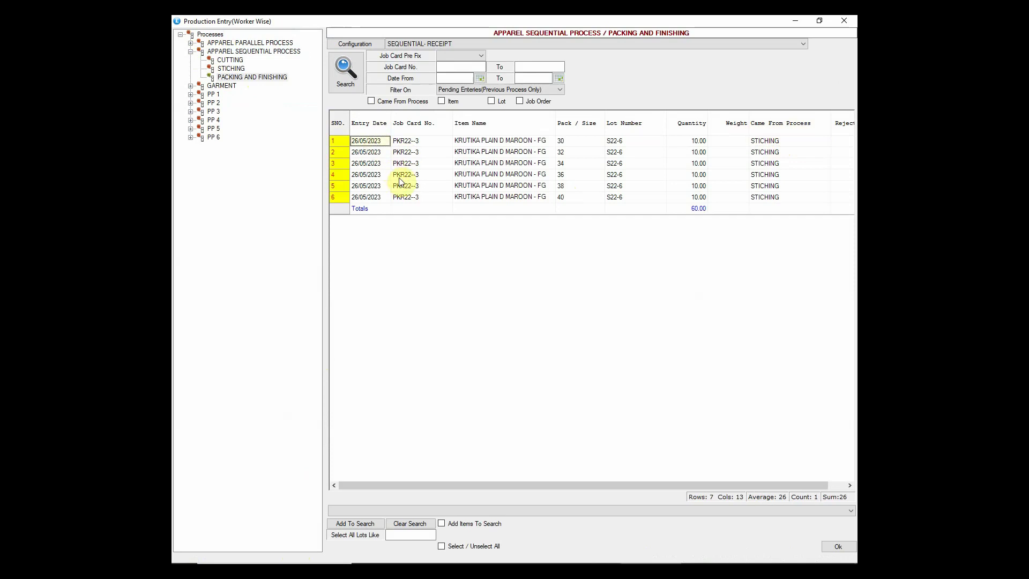
{"action": "left_click", "coordinate": [832, 544]}
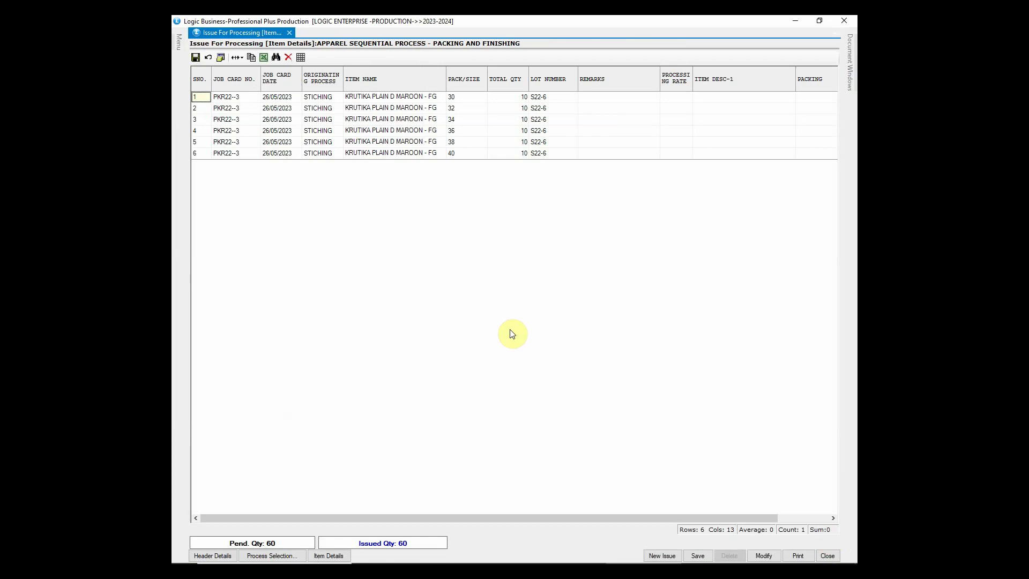
{"action": "left_click", "coordinate": [697, 555]}
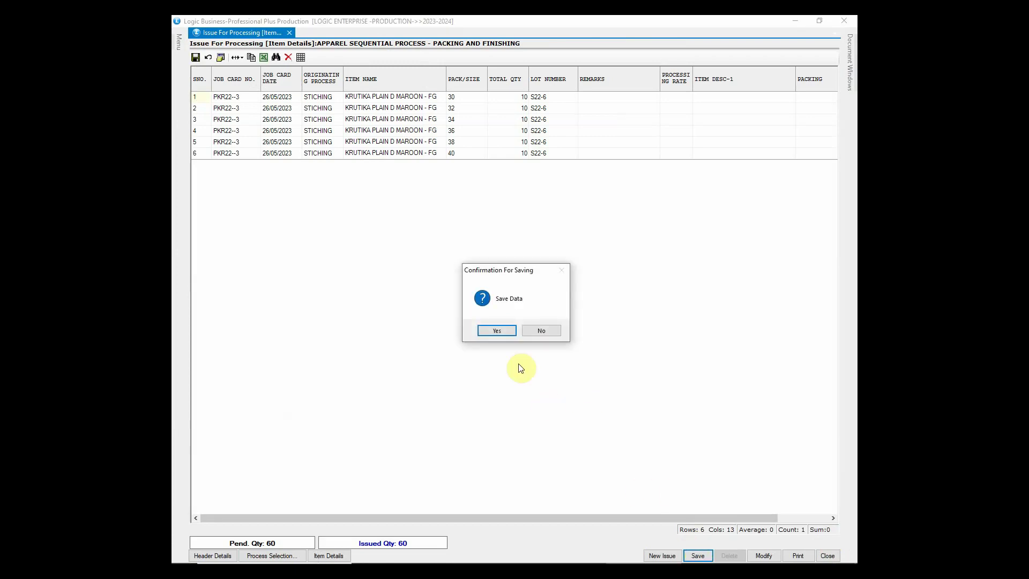
{"action": "left_click", "coordinate": [497, 330]}
{"action": "left_click", "coordinate": [844, 21]}
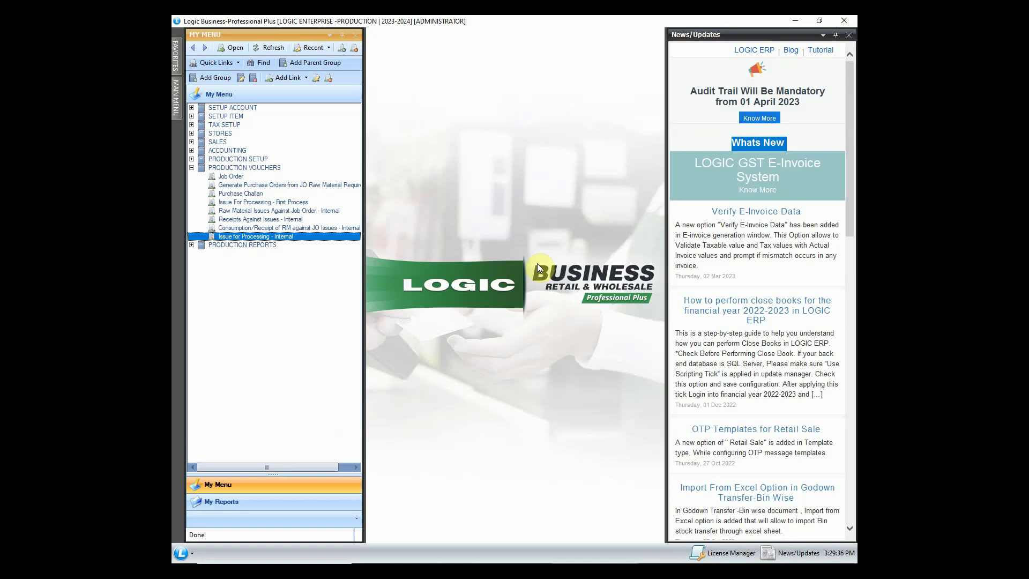
- Start a Receipts Against Issues - Internal voucher, enter the worker's name and choose Packing And Finishing under Apparel Sequential Process
{"action": "double_click", "coordinate": [314, 218]}
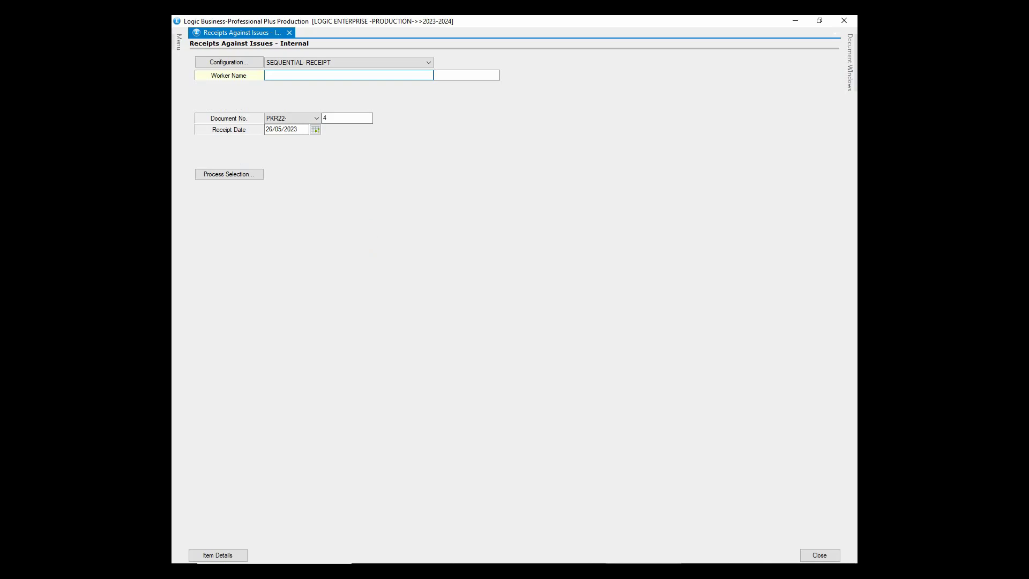
{"action": "type", "text": "AMI"}
{"action": "key", "text": "Return"}
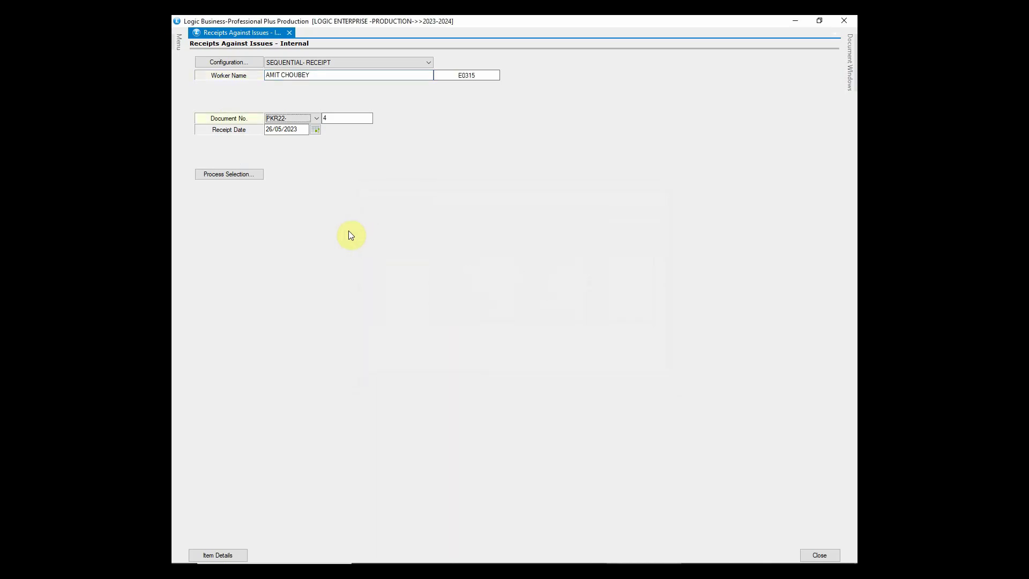
{"action": "left_click", "coordinate": [240, 178]}
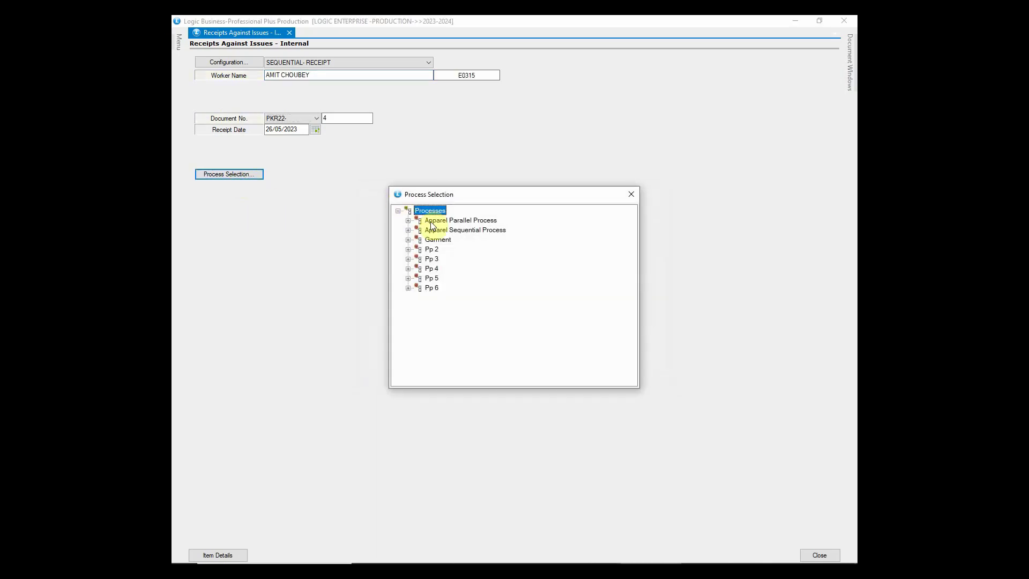
{"action": "left_click", "coordinate": [419, 230]}
{"action": "left_click", "coordinate": [408, 229]}
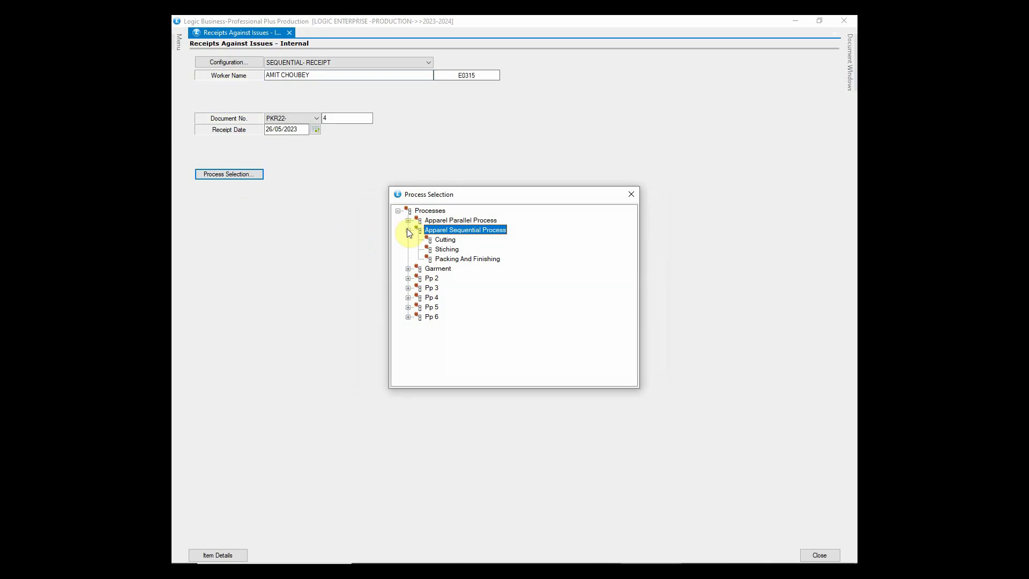
{"action": "left_click", "coordinate": [467, 257]}
{"action": "double_click", "coordinate": [468, 258]}
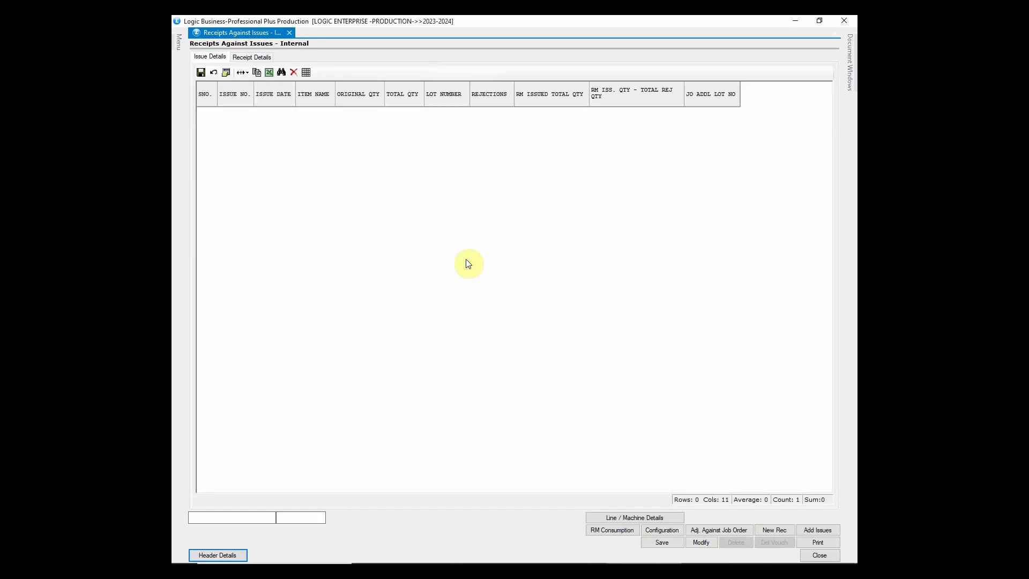
- Add all the pending packing and finishing issues of lot S22-6 to the receipt
{"action": "left_click", "coordinate": [817, 530]}
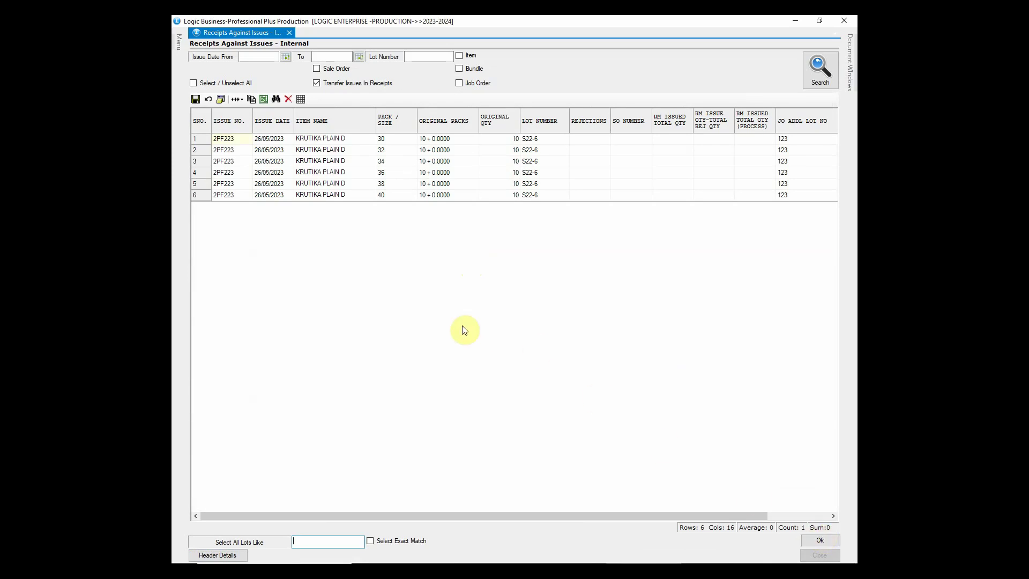
{"action": "left_click", "coordinate": [215, 87]}
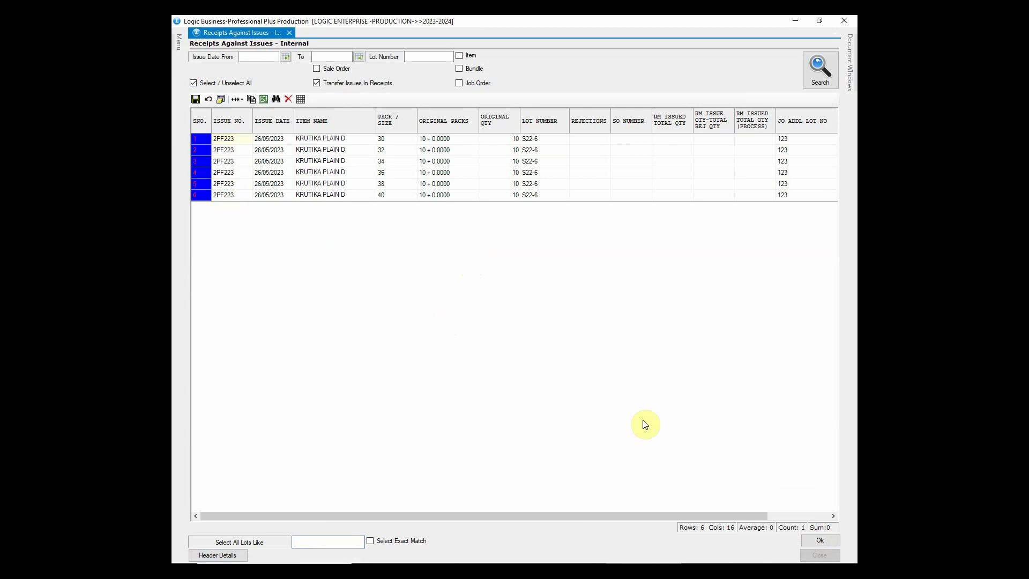
{"action": "left_click", "coordinate": [829, 540]}
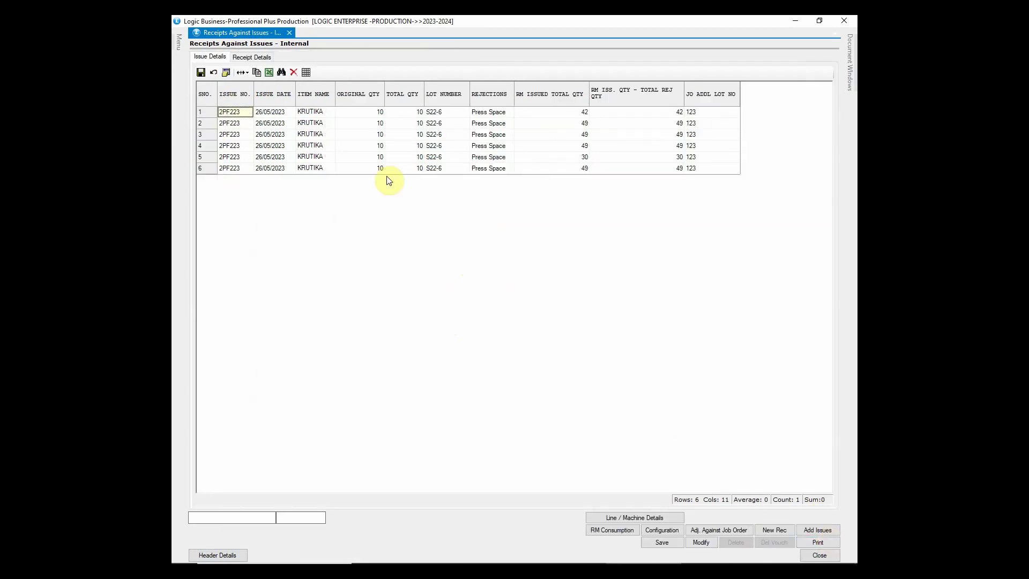
- Set every Krutika item in the receipt details to be added in stock
{"action": "left_click", "coordinate": [257, 57]}
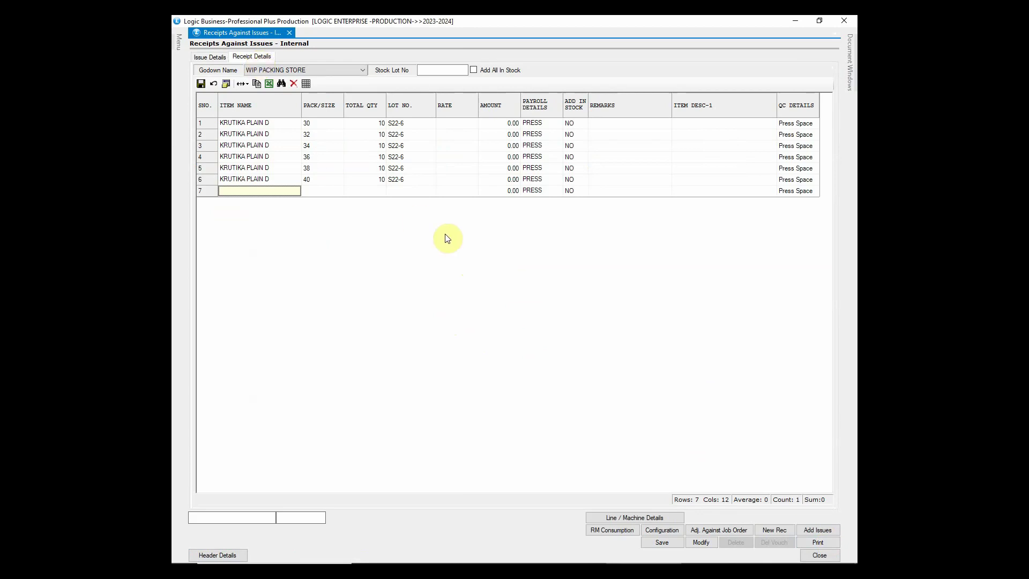
{"action": "left_click", "coordinate": [575, 123]}
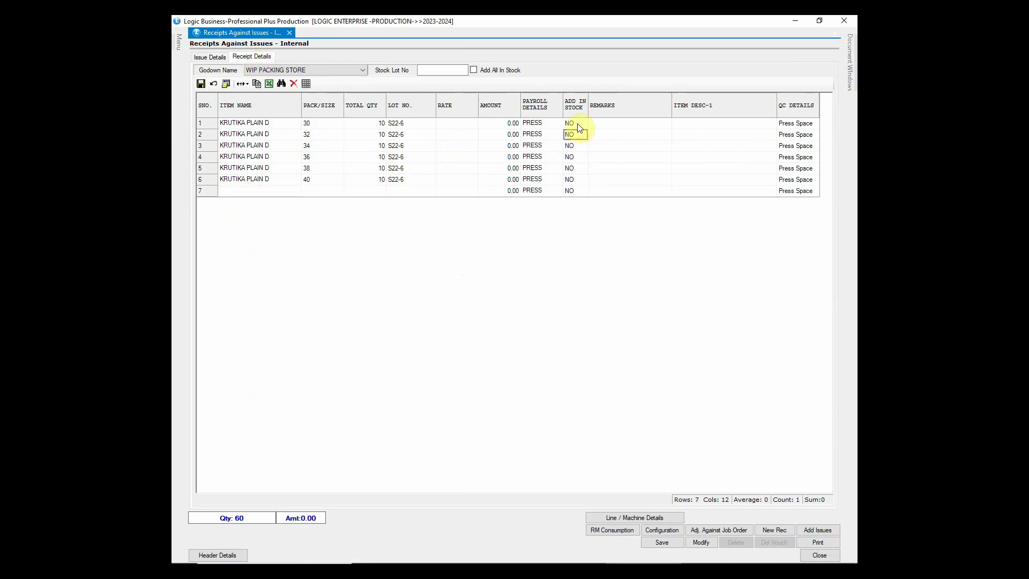
{"action": "left_click", "coordinate": [474, 71]}
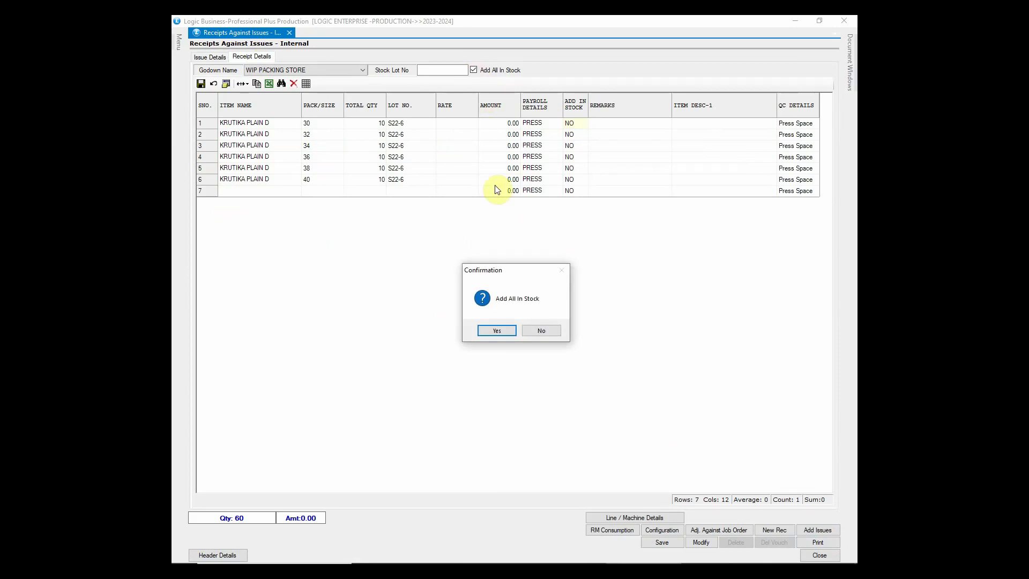
{"action": "left_click", "coordinate": [497, 330]}
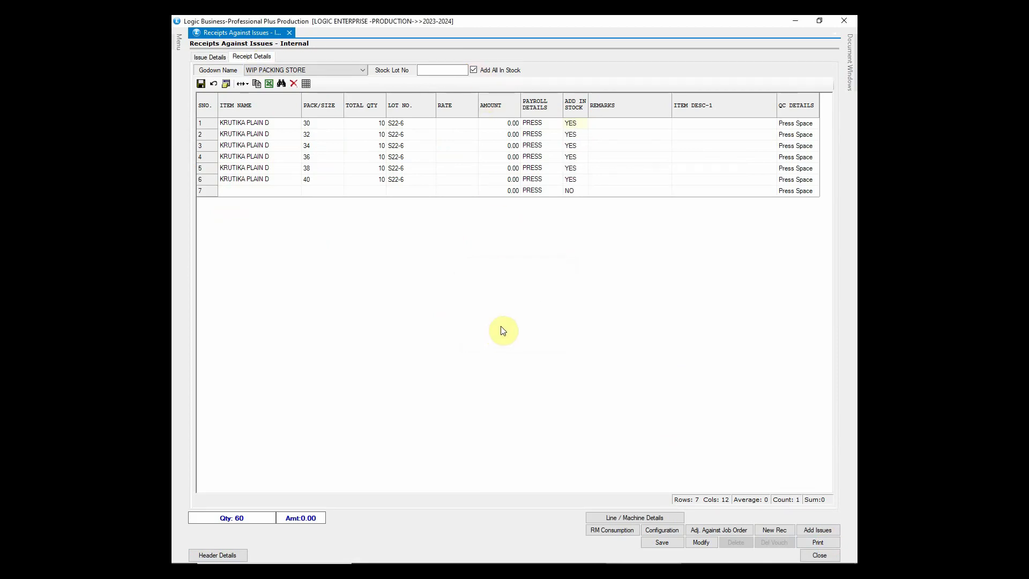
{"action": "left_click", "coordinate": [572, 179]}
- Save the packing and finishing receipt voucher and close its window
{"action": "left_click", "coordinate": [663, 543]}
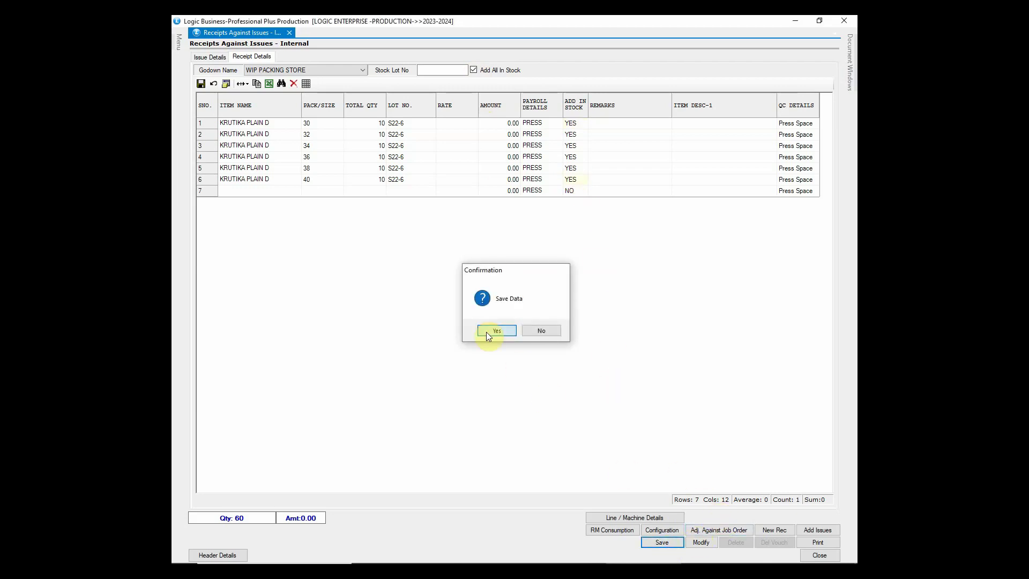
{"action": "left_click", "coordinate": [485, 328]}
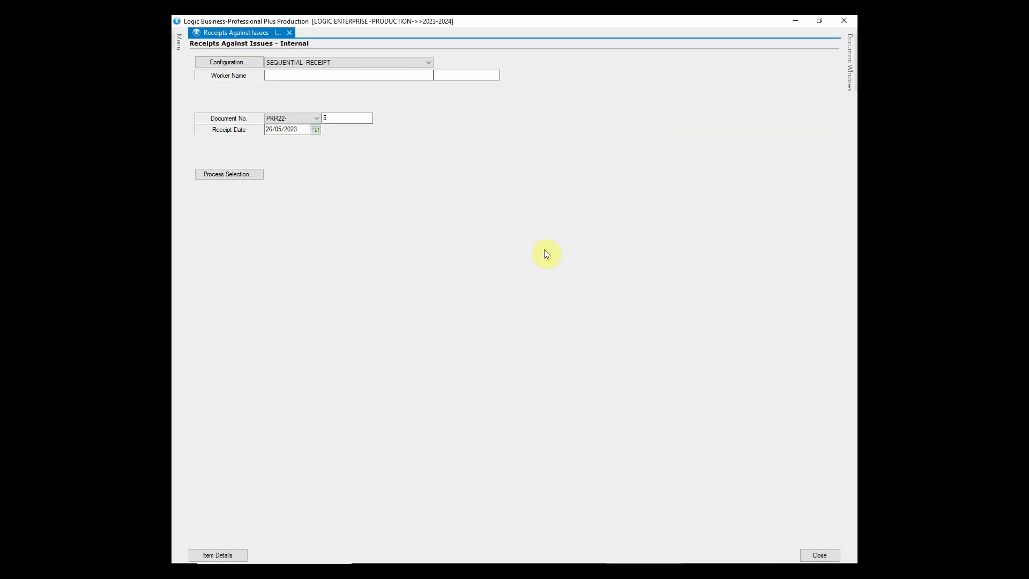
{"action": "left_click", "coordinate": [844, 20]}
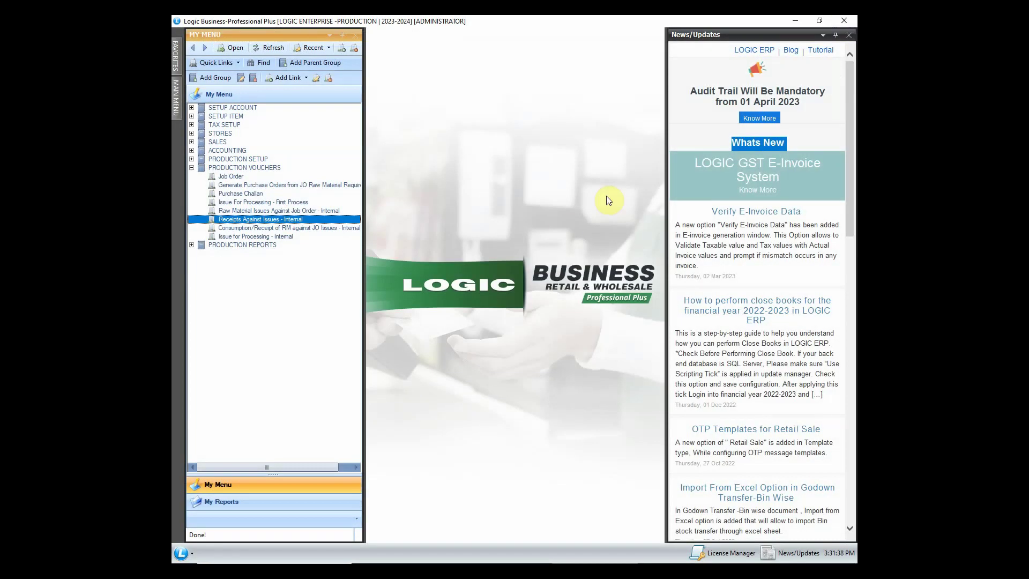